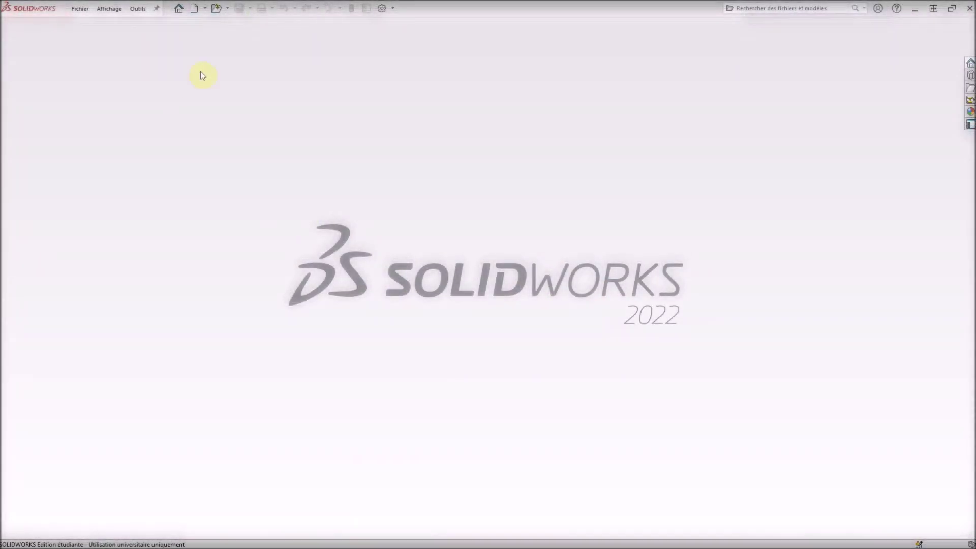
- Create a new assembly and insert the part "13 - SUPPORT DE PERCEUSE - support REP 13" at its origin
{"action": "left_click", "coordinate": [194, 9]}
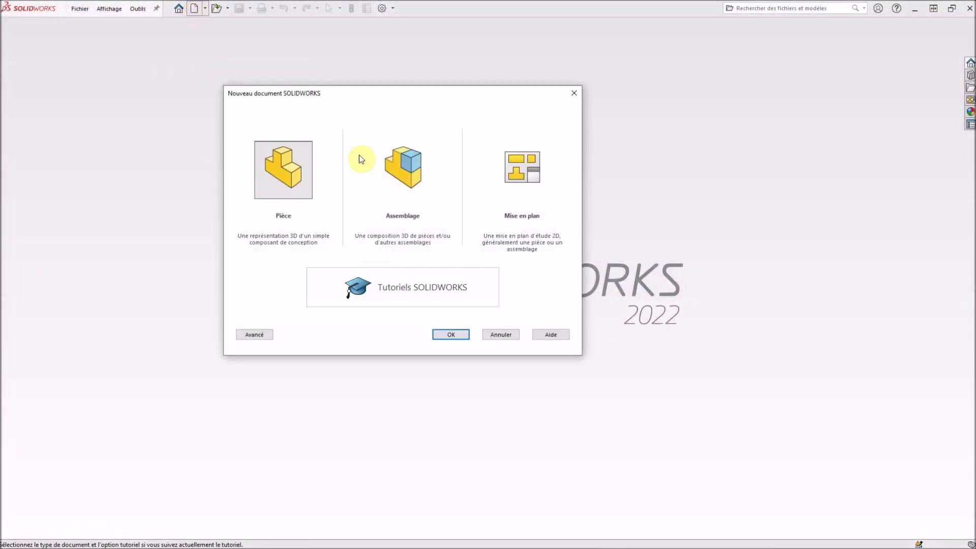
{"action": "left_click", "coordinate": [398, 163]}
{"action": "left_click", "coordinate": [451, 335]}
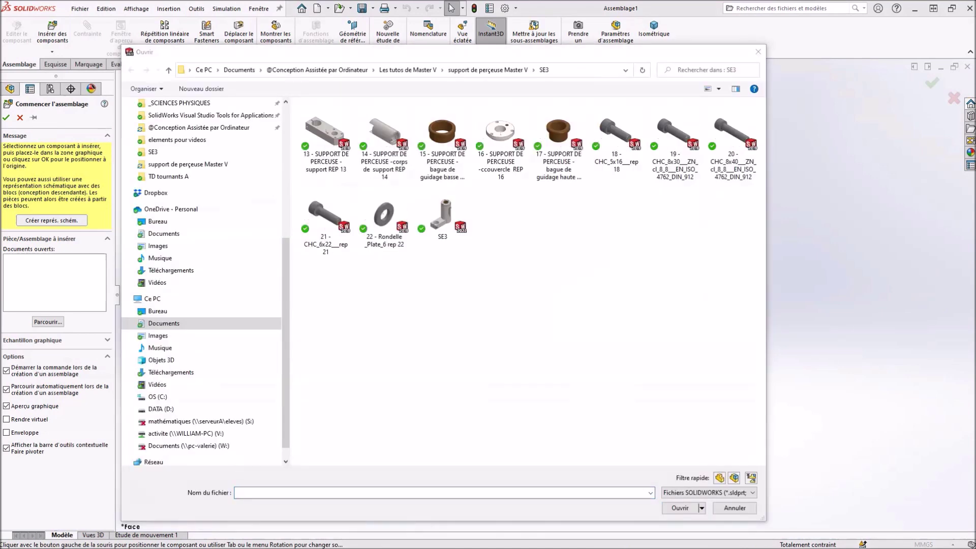
{"action": "left_click", "coordinate": [322, 152]}
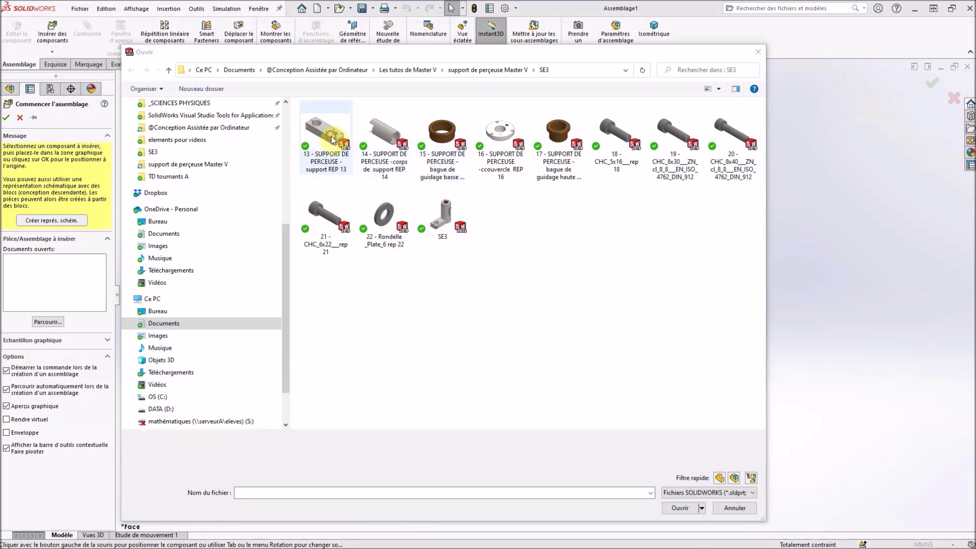
{"action": "left_click", "coordinate": [680, 508]}
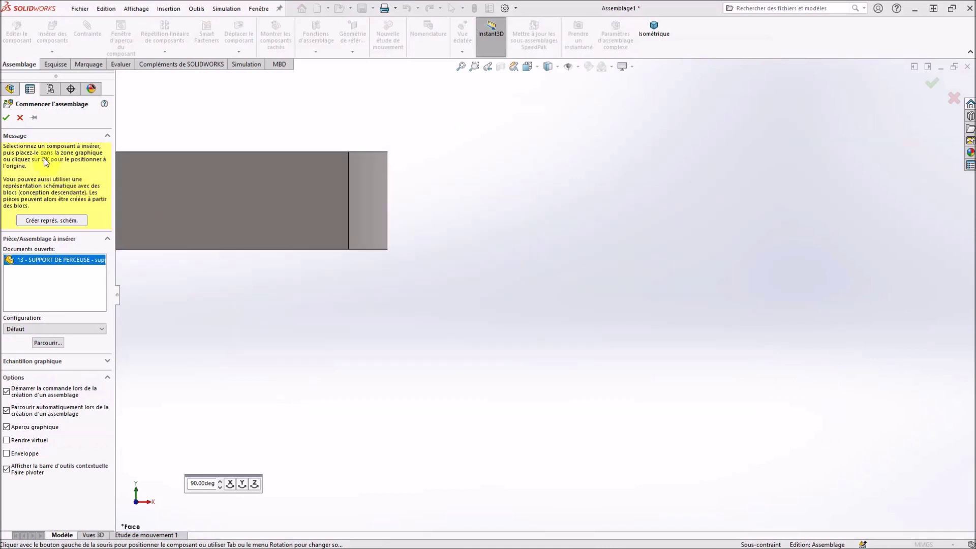
{"action": "left_click", "coordinate": [7, 119]}
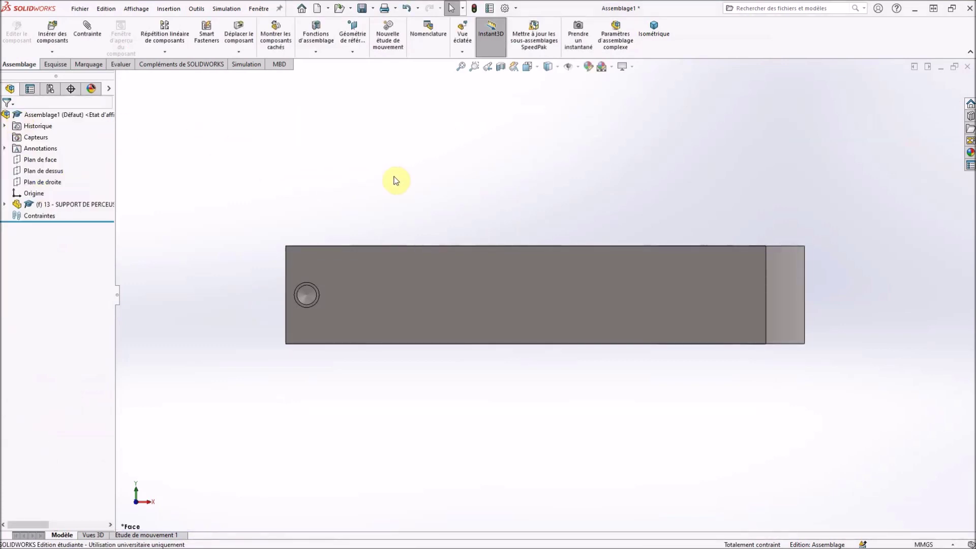
- Release the fixed support REP 13 component (Libérer) so it can be positioned with mates
{"action": "left_click", "coordinate": [531, 67]}
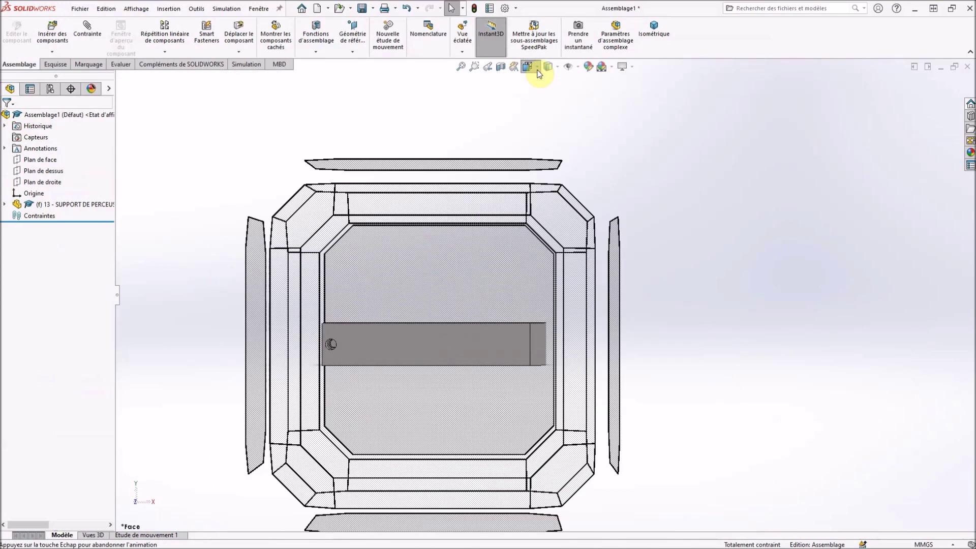
{"action": "left_click", "coordinate": [586, 95]}
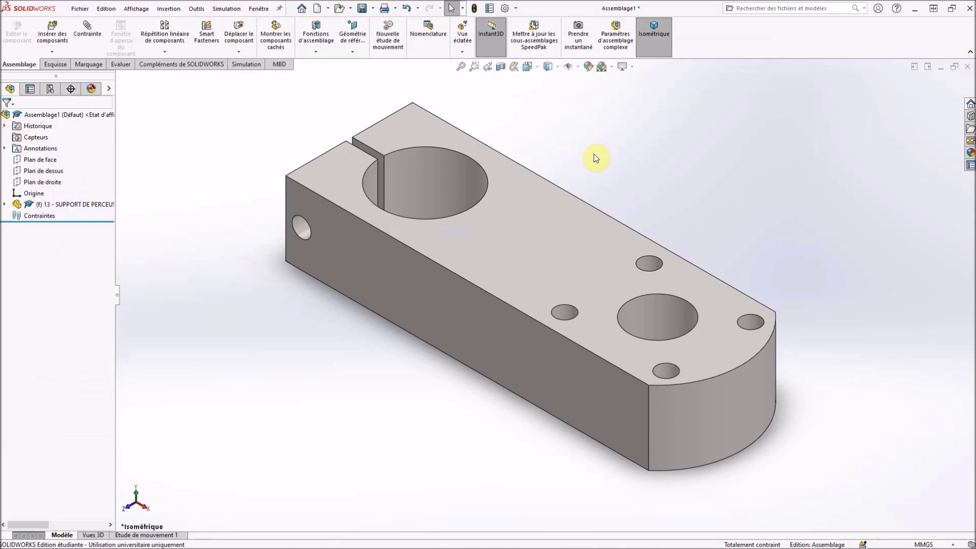
{"action": "right_click", "coordinate": [528, 236]}
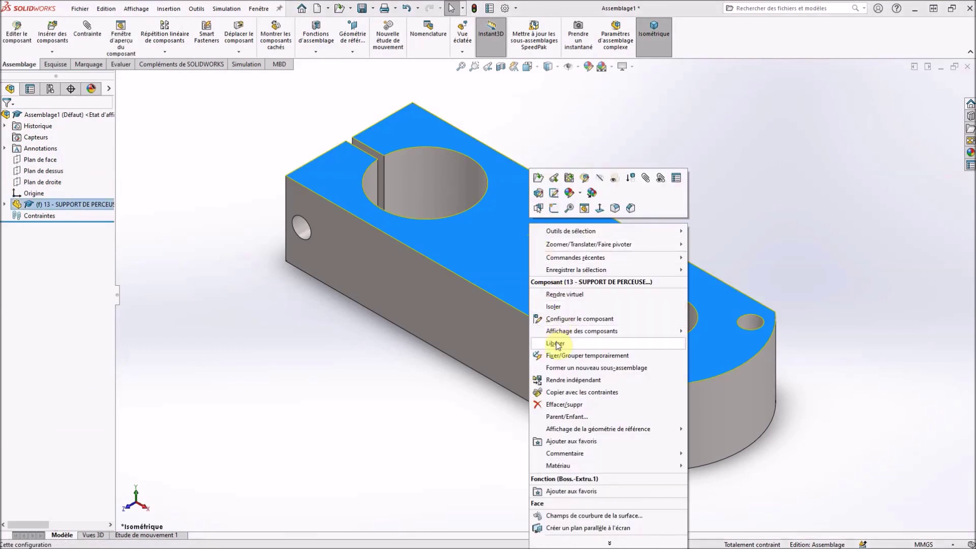
{"action": "left_click", "coordinate": [556, 344]}
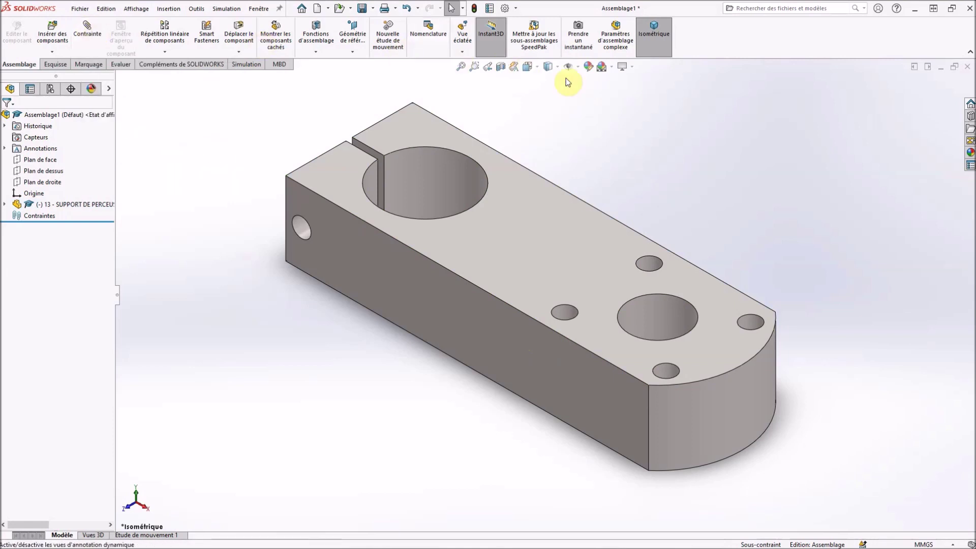
- Turn on the display of the assembly's reference planes in the graphics area
{"action": "left_click", "coordinate": [578, 66]}
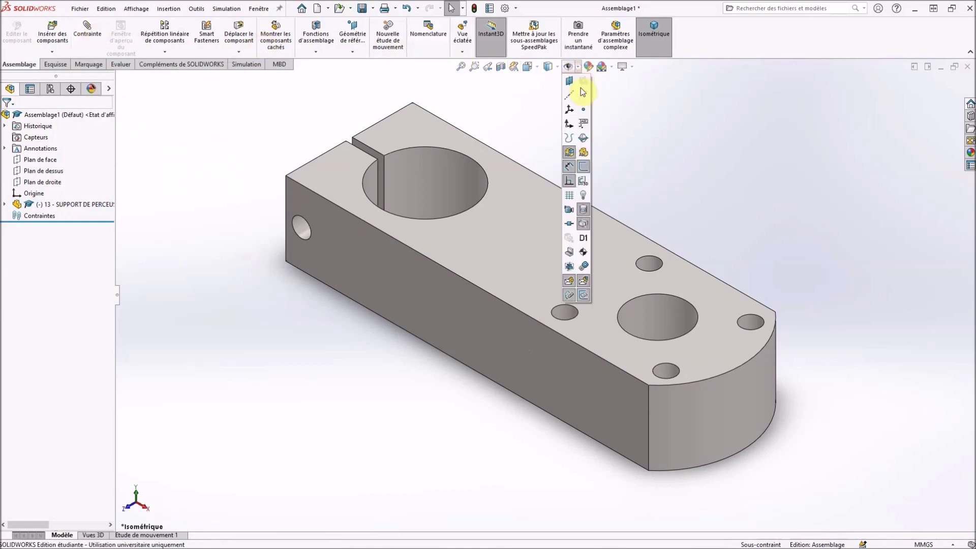
{"action": "left_click", "coordinate": [571, 85]}
{"action": "left_click", "coordinate": [584, 82]}
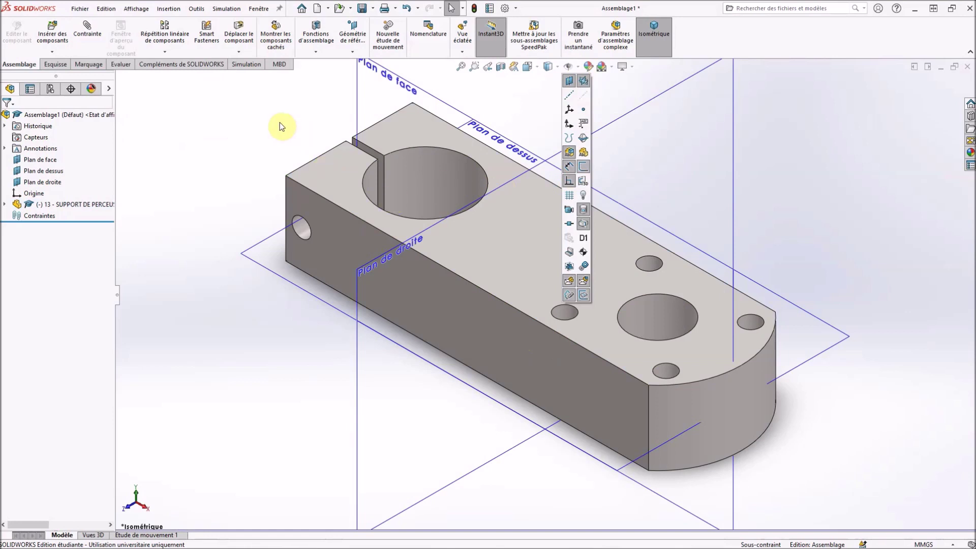
- Add a coincident mate between the assembly's Plan de face and the Plan de droite of support REP 13
{"action": "key", "text": "f"}
{"action": "middle_click_drag", "start_coordinate": [302, 147], "coordinate": [349, 212]}
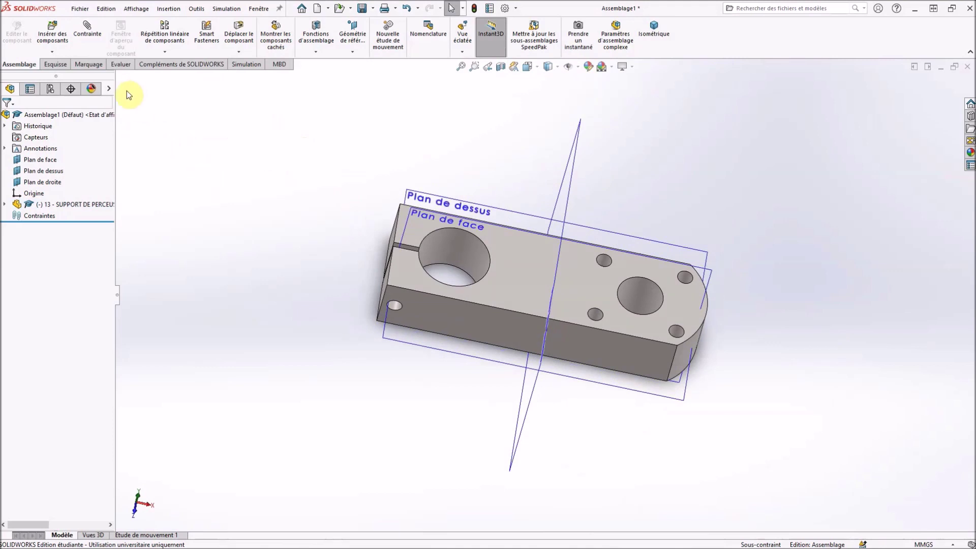
{"action": "left_click", "coordinate": [86, 32]}
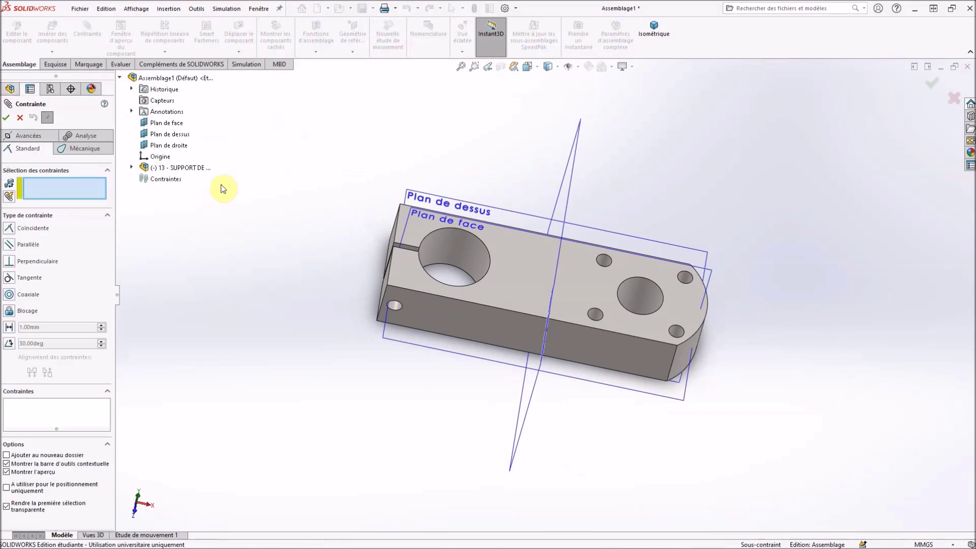
{"action": "left_click", "coordinate": [131, 167]}
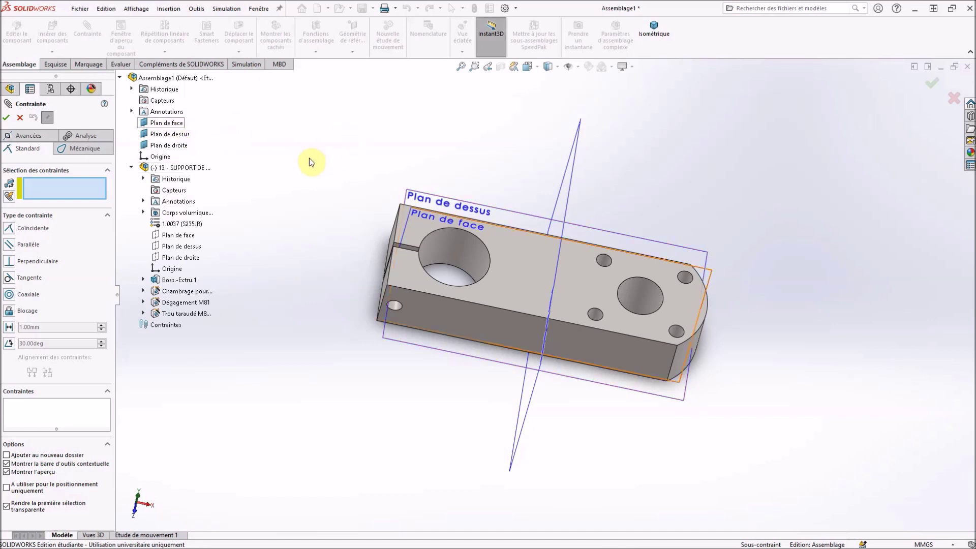
{"action": "left_click", "coordinate": [323, 203]}
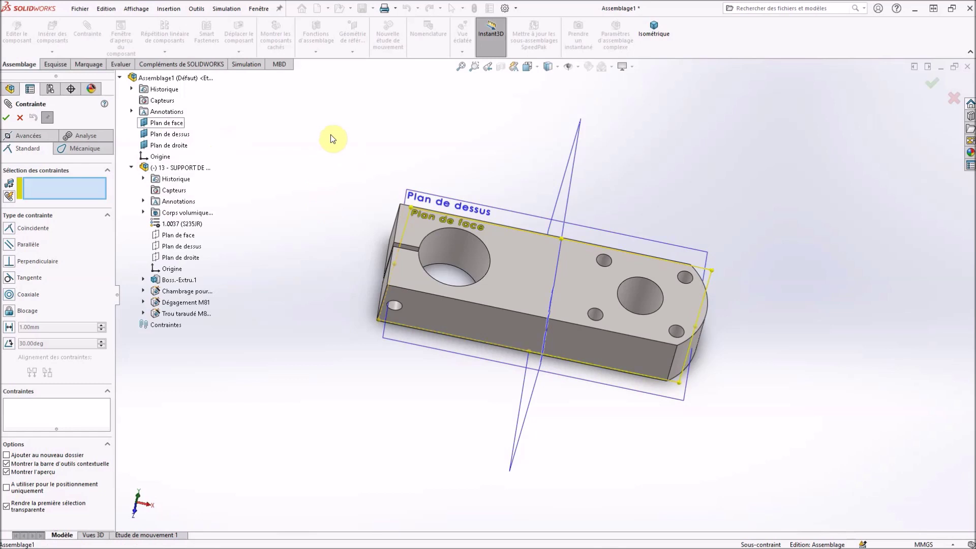
{"action": "middle_click_drag", "start_coordinate": [327, 123], "coordinate": [323, 118]}
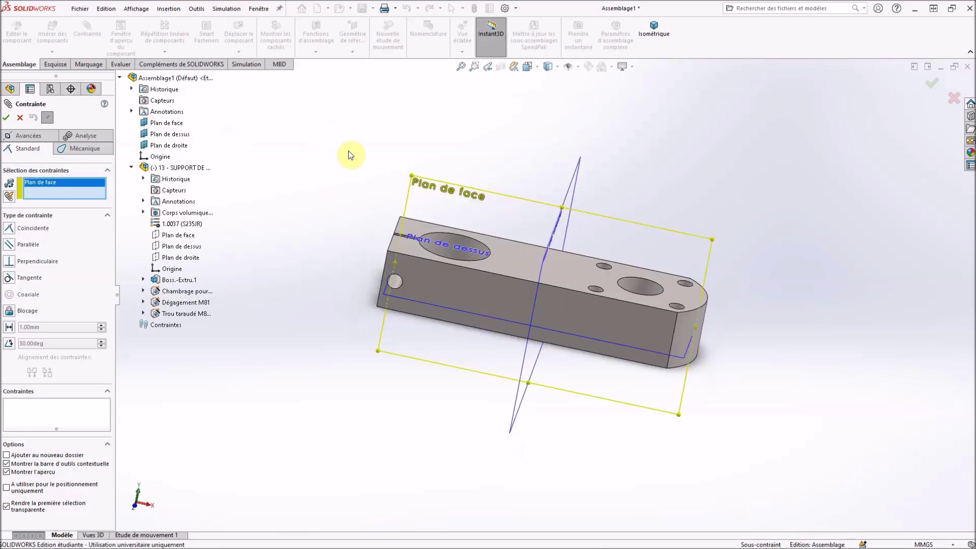
{"action": "middle_click_drag", "start_coordinate": [342, 160], "coordinate": [379, 154]}
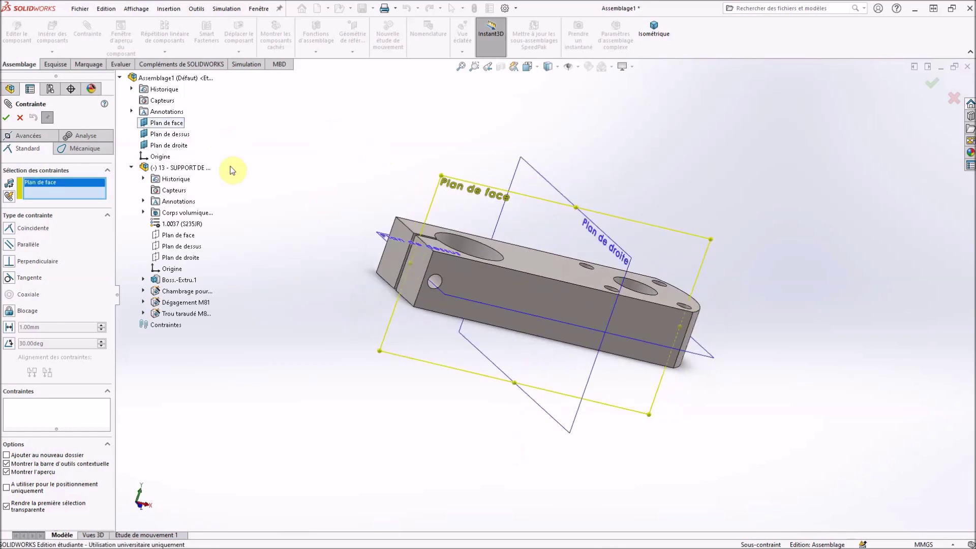
{"action": "left_click", "coordinate": [180, 258]}
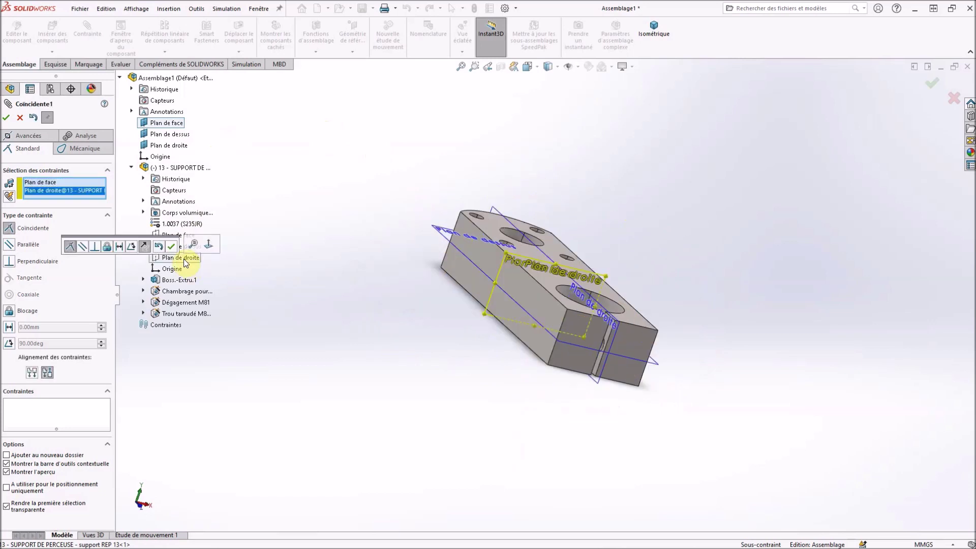
{"action": "left_click", "coordinate": [6, 118]}
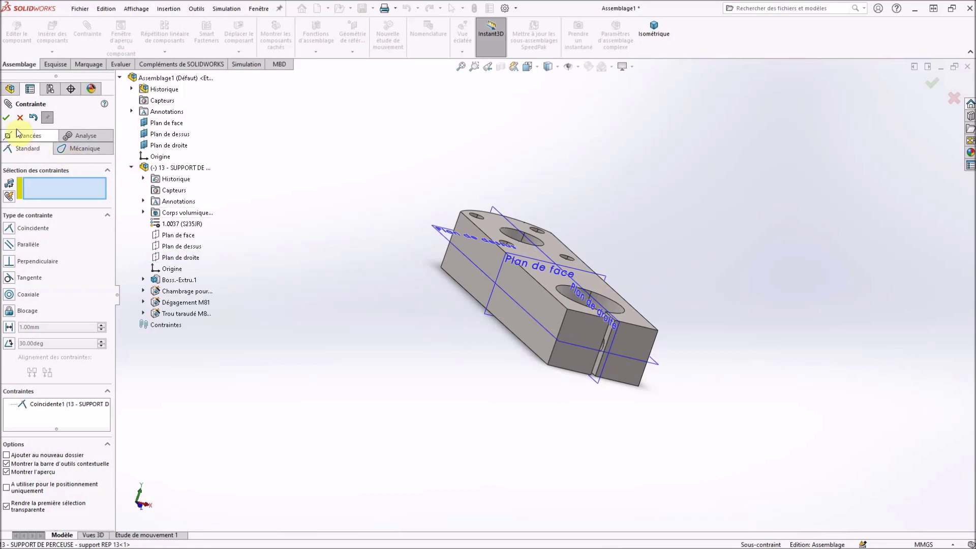
{"action": "left_click", "coordinate": [7, 118]}
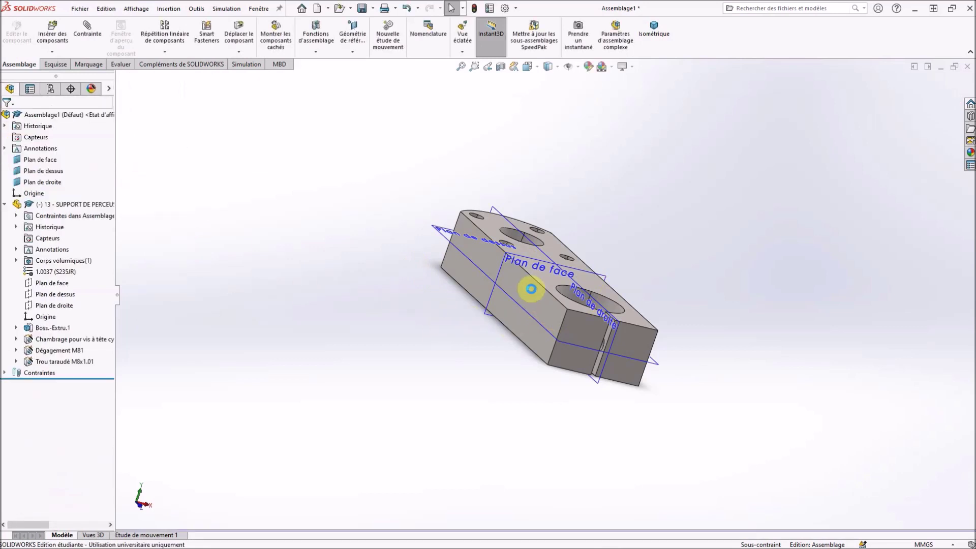
- Fix the support REP 13 component in place in the assembly
{"action": "right_click", "coordinate": [531, 292]}
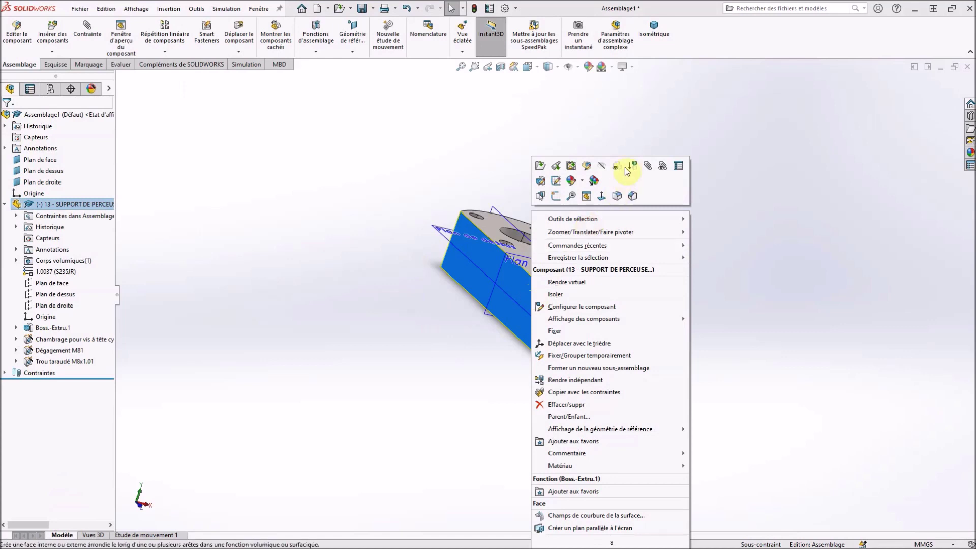
{"action": "left_click", "coordinate": [556, 331]}
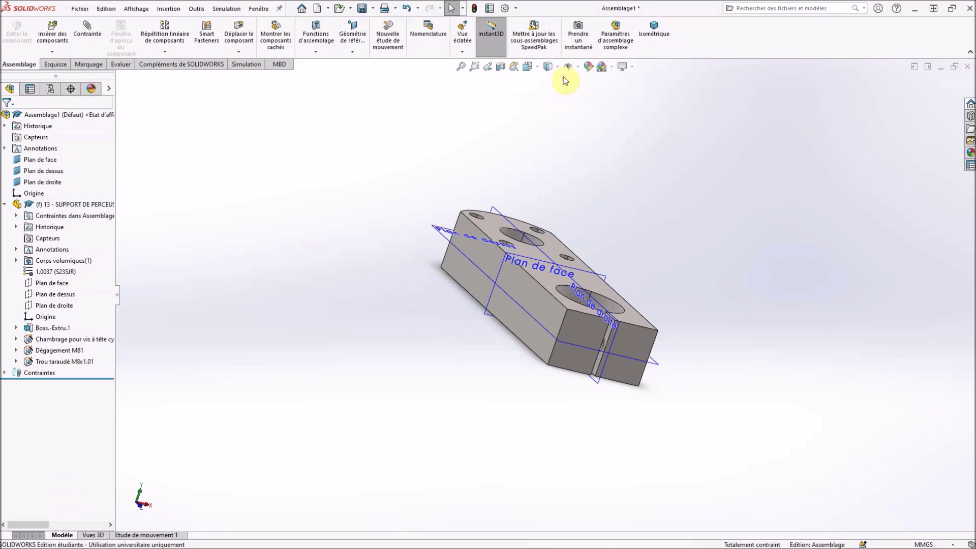
{"action": "left_click", "coordinate": [529, 67]}
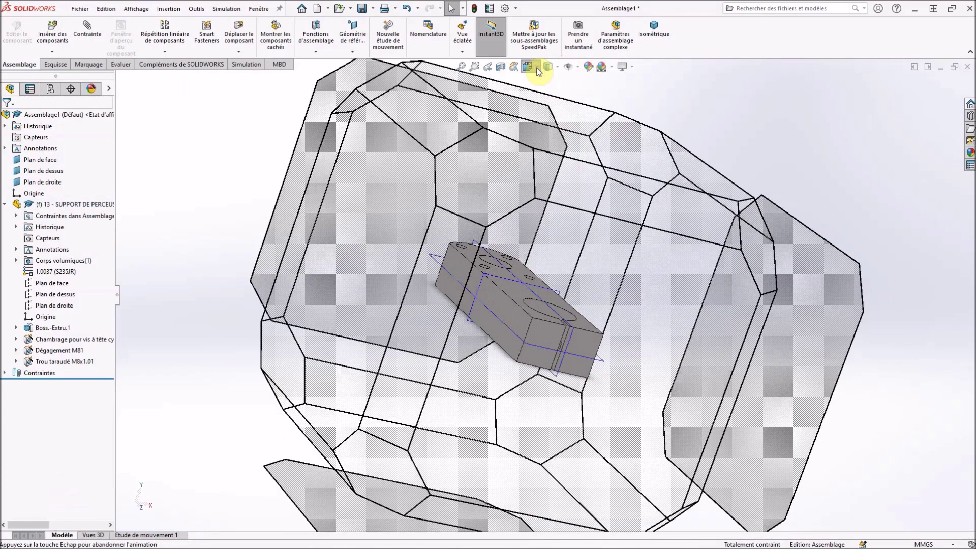
{"action": "left_click", "coordinate": [585, 96]}
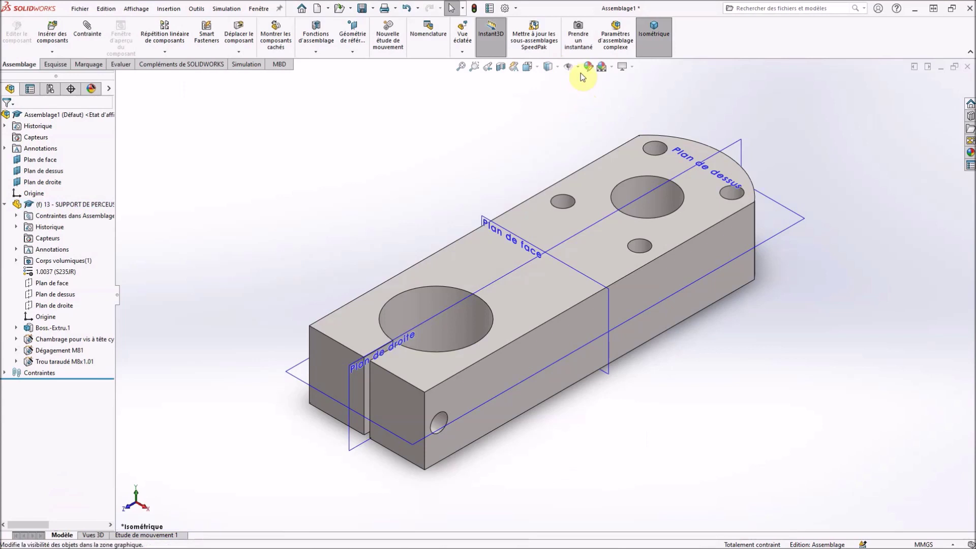
- Hide the reference planes in the graphics area
{"action": "left_click", "coordinate": [578, 67]}
{"action": "left_click", "coordinate": [569, 81]}
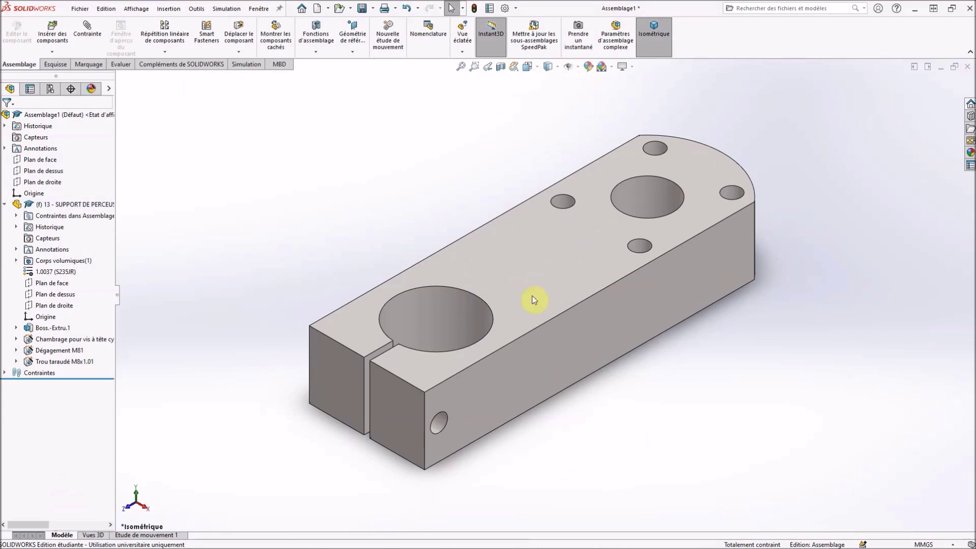
{"action": "middle_click_drag", "start_coordinate": [593, 361], "coordinate": [605, 218]}
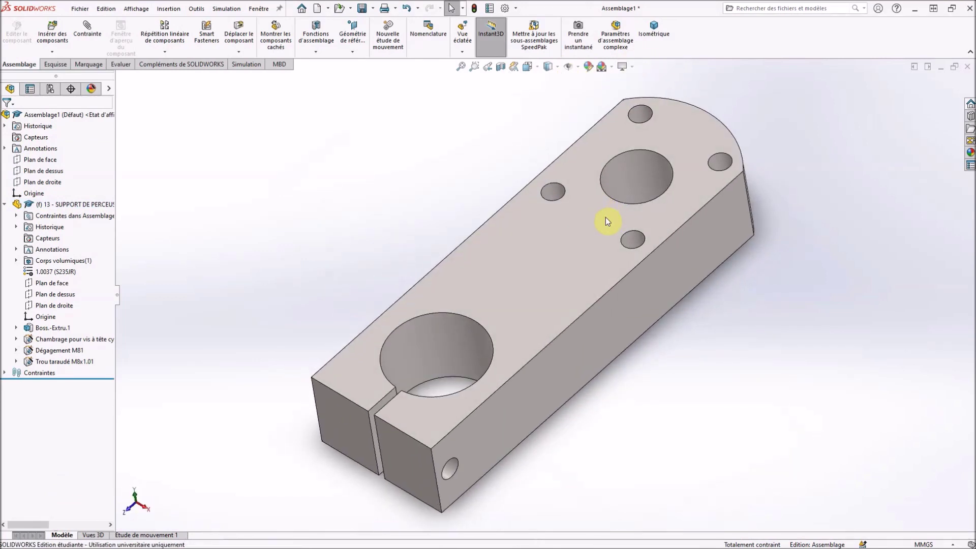
{"action": "key", "text": "ctrl+7"}
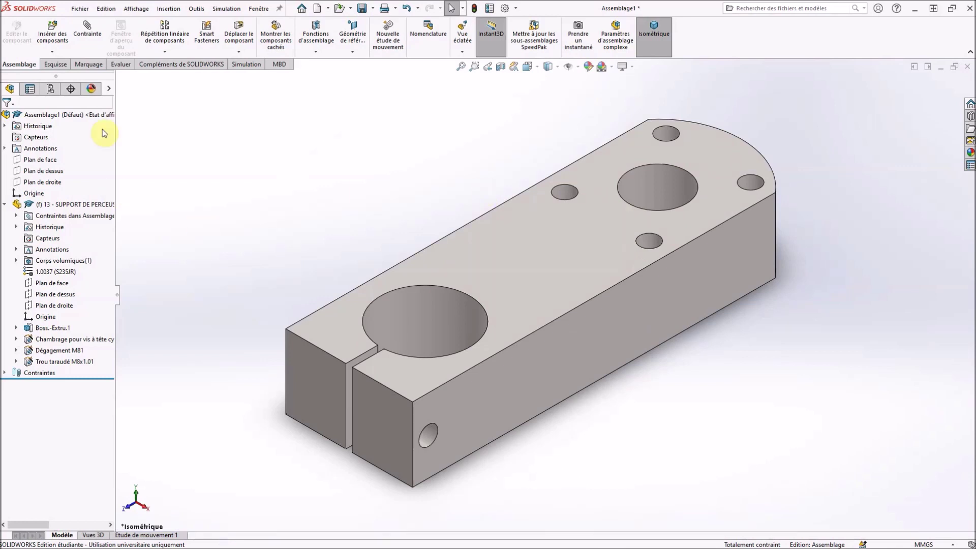
- Insert the part "14 - SUPPORT DE PERCEUSE -corps de support REP 14" and place it freely beside the support
{"action": "left_click", "coordinate": [54, 30]}
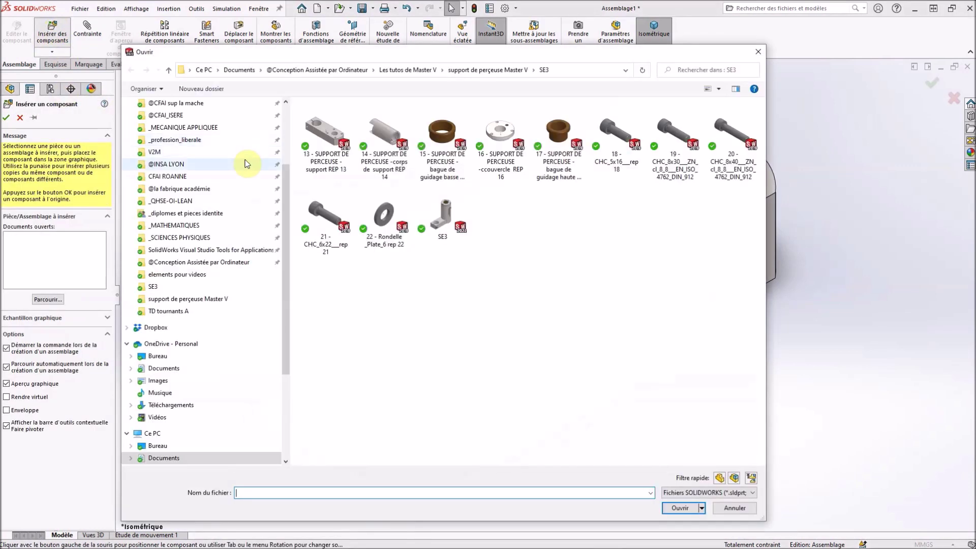
{"action": "left_click", "coordinate": [385, 137]}
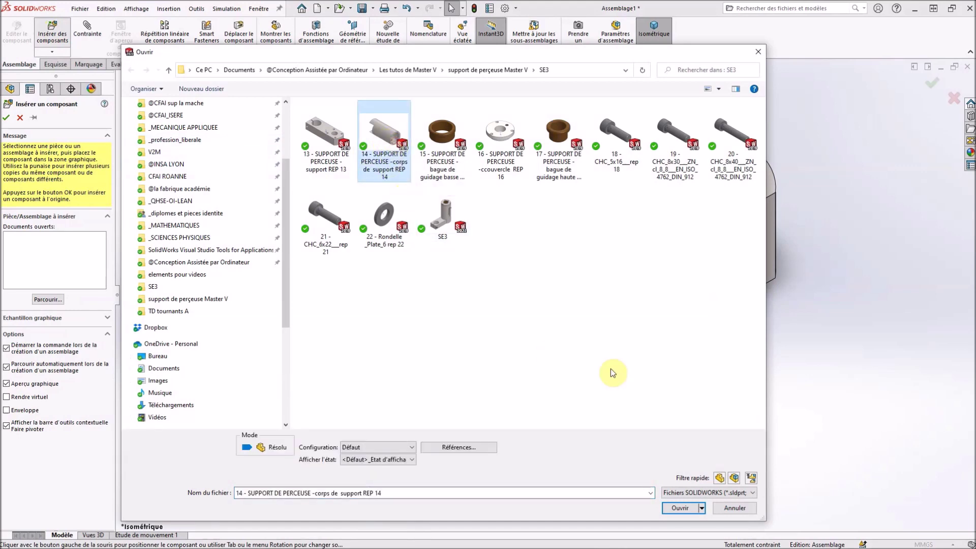
{"action": "left_click", "coordinate": [681, 508]}
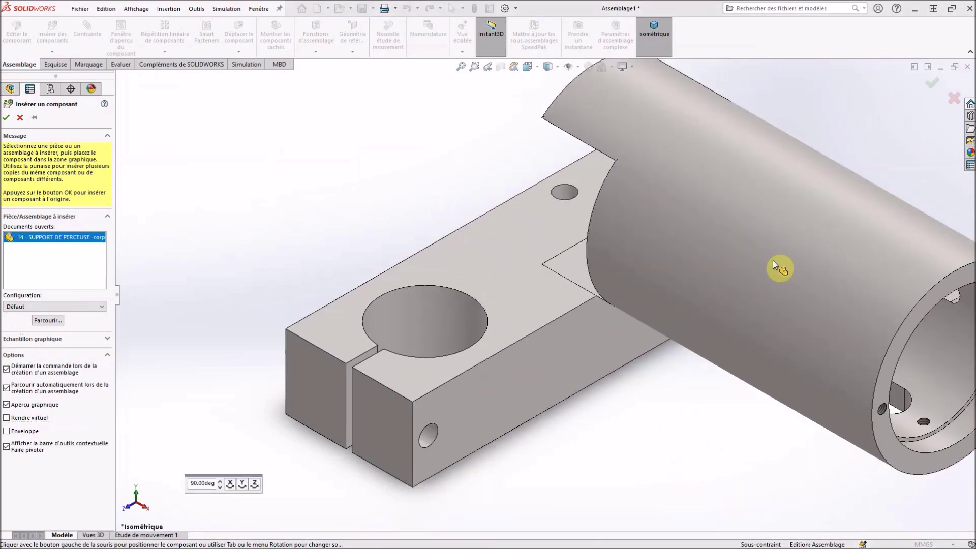
{"action": "left_click", "coordinate": [728, 255]}
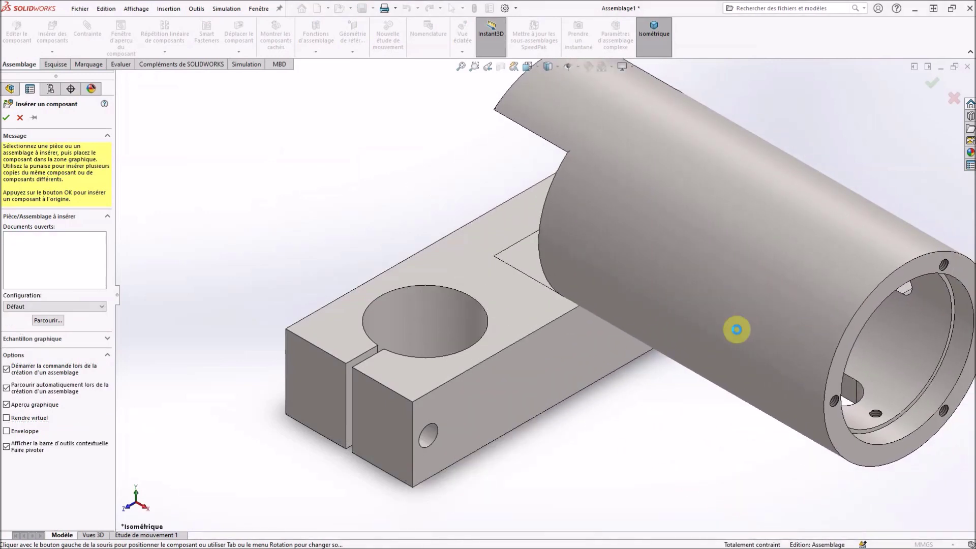
- Add a coincident mate between the top face of support REP 13 and the recessed end face with threaded holes of body REP 14
{"action": "middle_click_drag", "start_coordinate": [503, 274], "coordinate": [587, 294]}
{"action": "scroll", "coordinate": [588, 294], "scroll_direction": "up", "scroll_amount": 3}
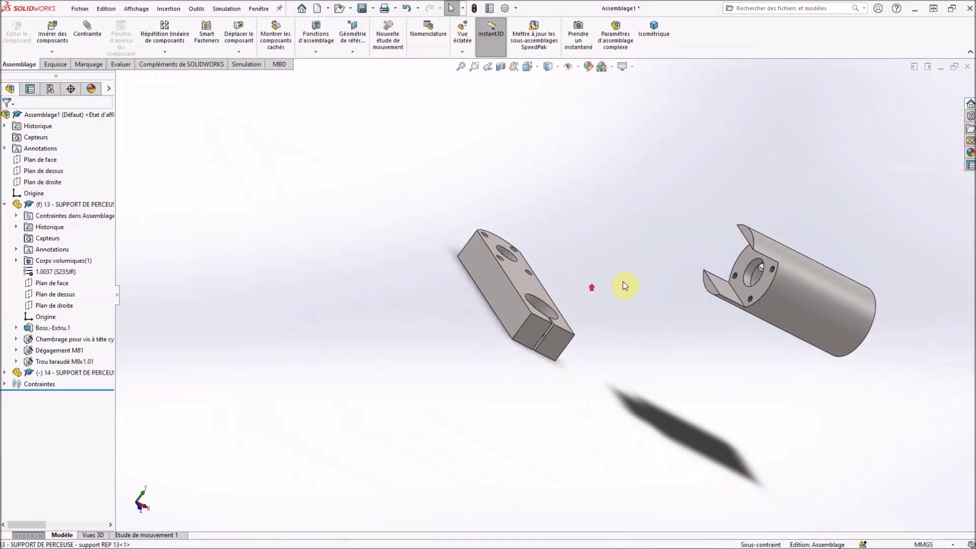
{"action": "scroll", "coordinate": [626, 290], "scroll_direction": "down", "scroll_amount": 4}
{"action": "scroll", "coordinate": [626, 291], "scroll_direction": "up", "scroll_amount": 1}
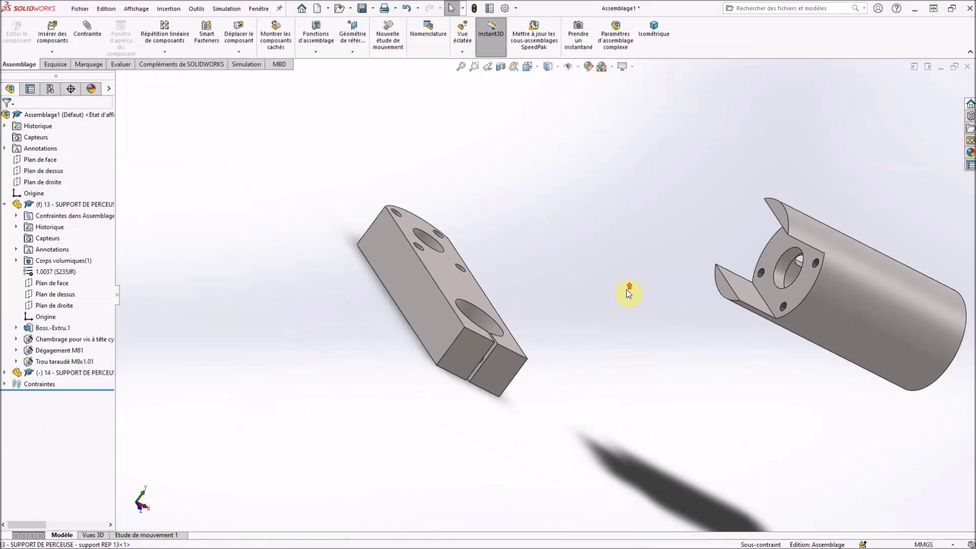
{"action": "left_click", "coordinate": [799, 292]}
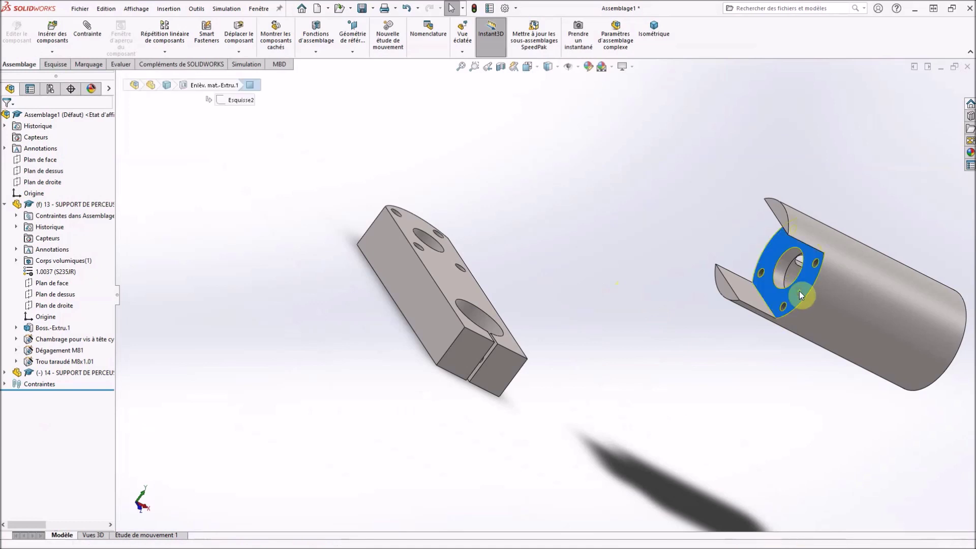
{"action": "left_click", "coordinate": [447, 272]}
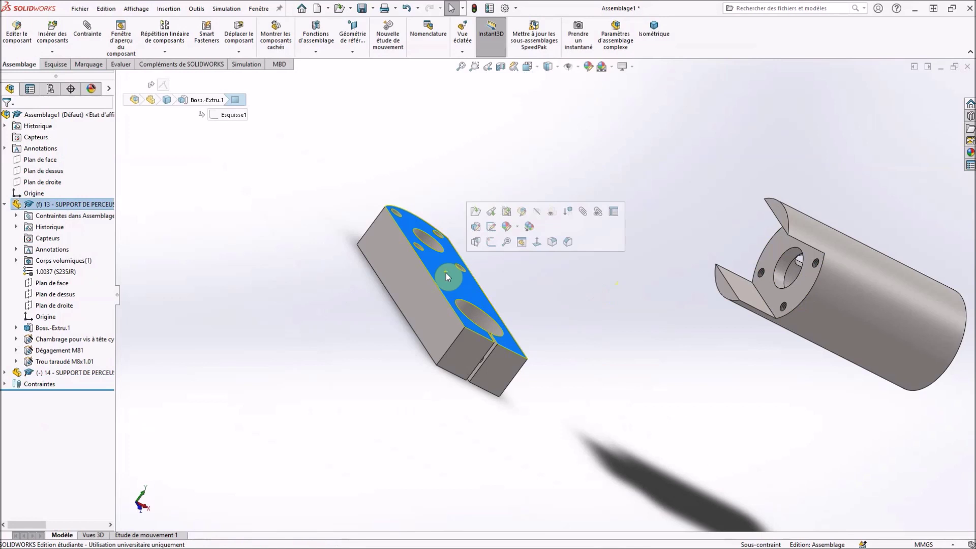
{"action": "left_click", "coordinate": [94, 37]}
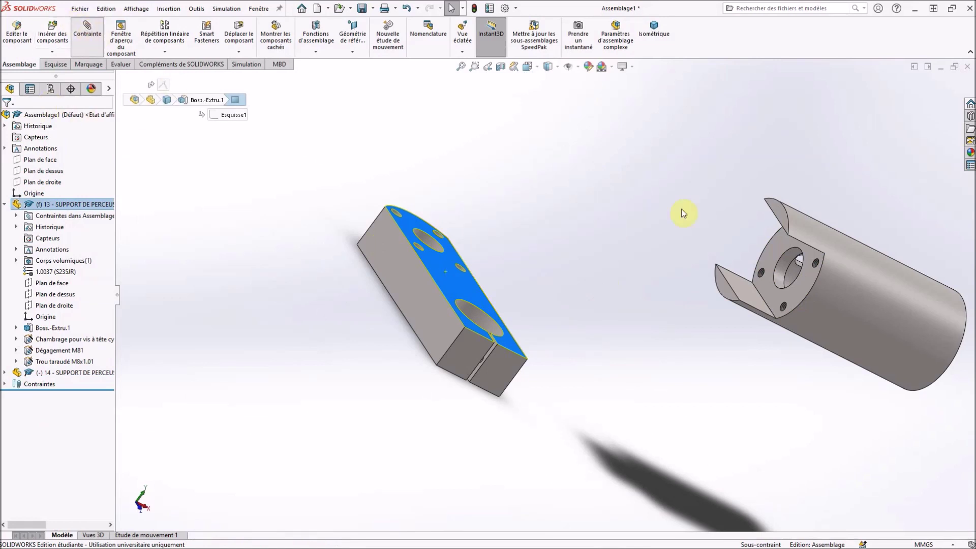
{"action": "left_click", "coordinate": [773, 251]}
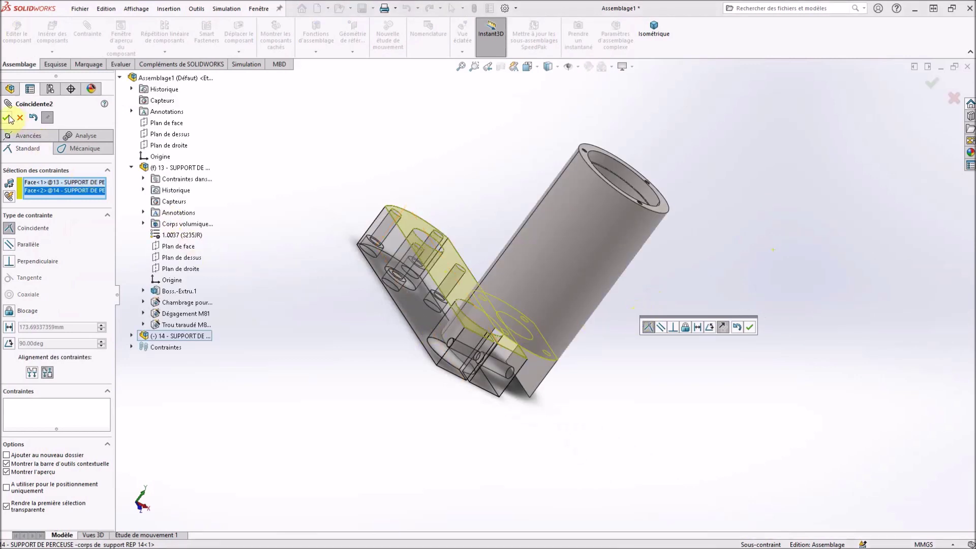
{"action": "middle_click_drag", "start_coordinate": [563, 359], "coordinate": [497, 383]}
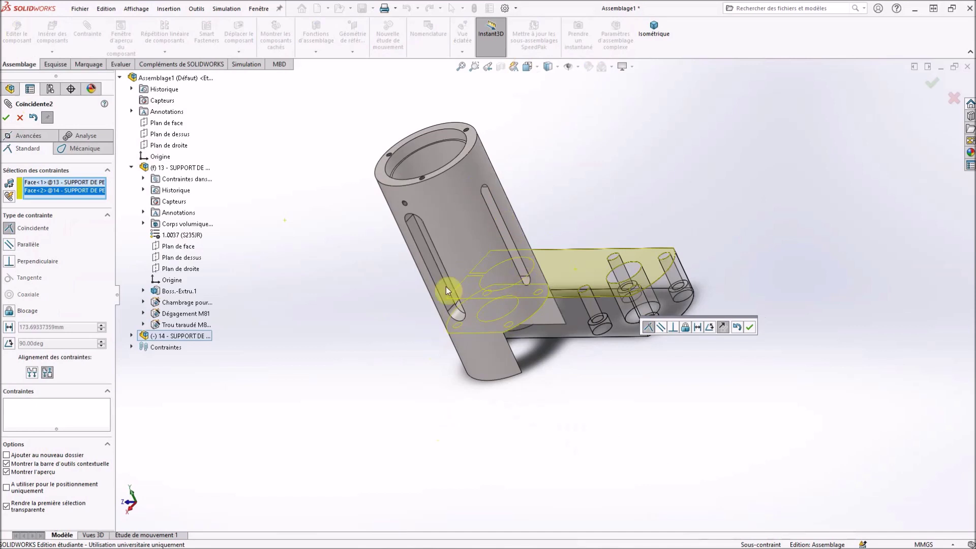
{"action": "left_click", "coordinate": [8, 119]}
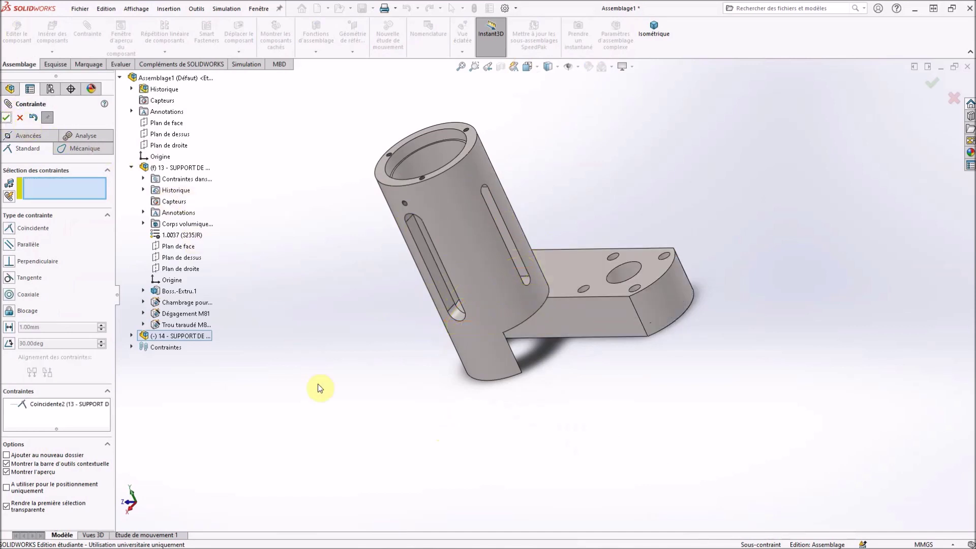
- Add a concentric mate between one screw clearance hole of support REP 13 and a threaded hole in body REP 14
{"action": "scroll", "coordinate": [540, 396], "scroll_direction": "down", "scroll_amount": 2}
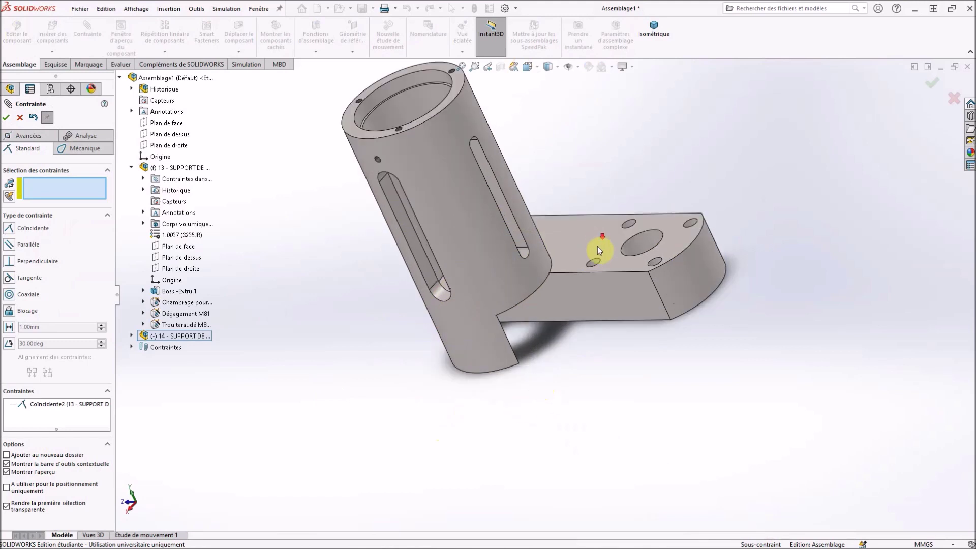
{"action": "scroll", "coordinate": [598, 247], "scroll_direction": "down", "scroll_amount": 2}
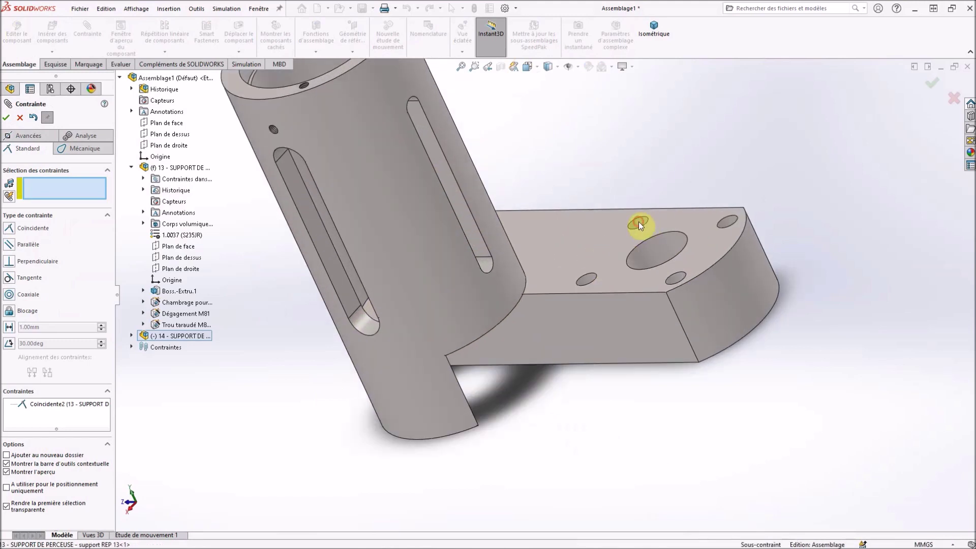
{"action": "left_click", "coordinate": [638, 223]}
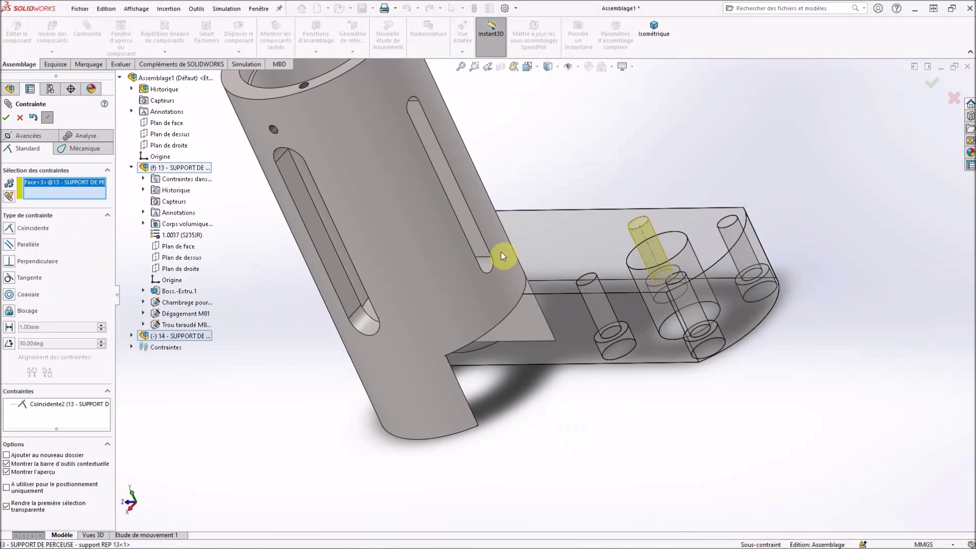
{"action": "middle_click_drag", "start_coordinate": [498, 280], "coordinate": [466, 89]}
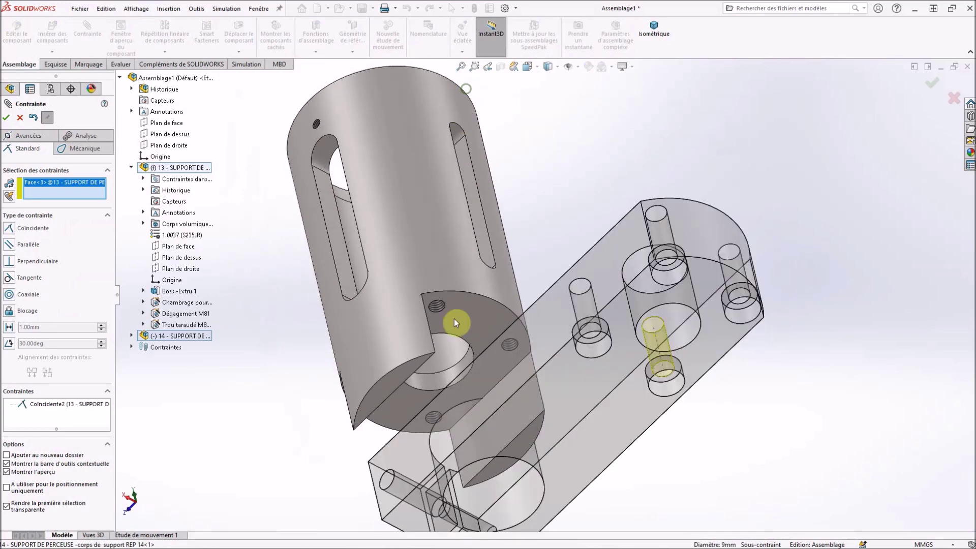
{"action": "left_click", "coordinate": [435, 416]}
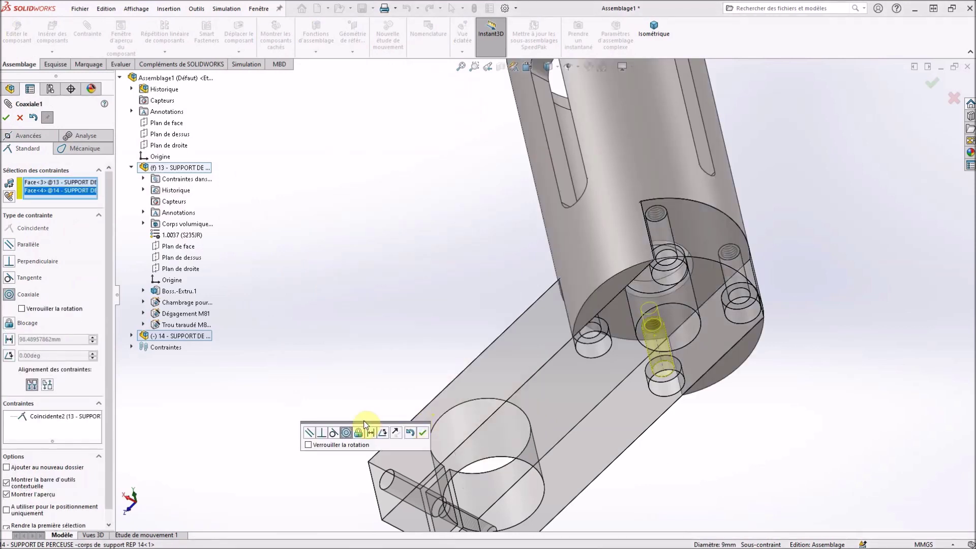
{"action": "left_click", "coordinate": [7, 118]}
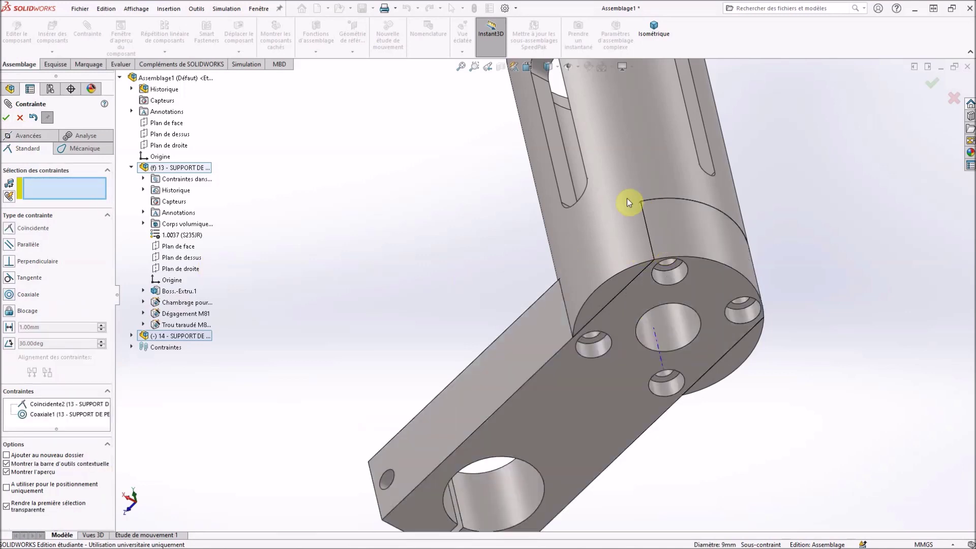
- Add a second concentric mate between another clearance hole of support REP 13 and its matching threaded hole in body REP 14, and finish mating
{"action": "middle_click_drag", "start_coordinate": [629, 176], "coordinate": [734, 268]}
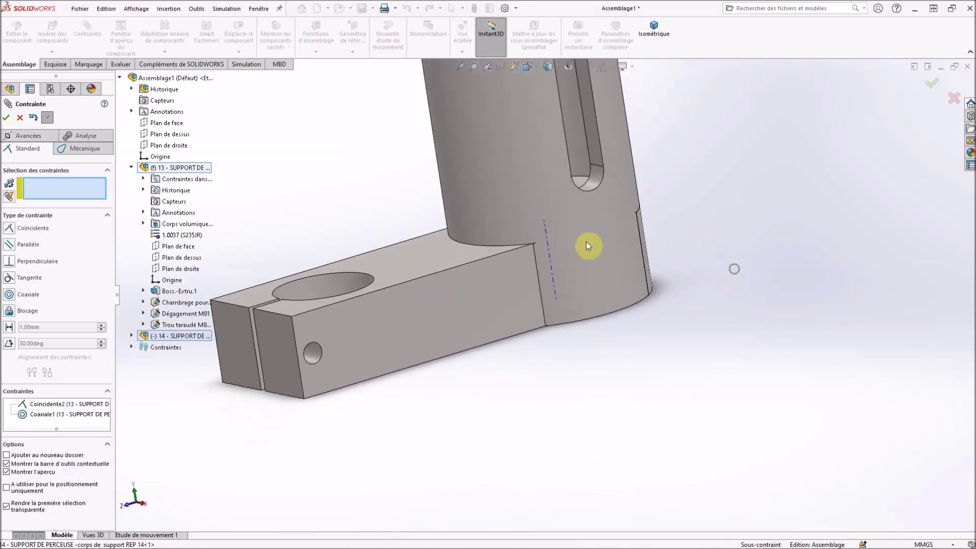
{"action": "scroll", "coordinate": [551, 243], "scroll_direction": "down", "scroll_amount": 1}
{"action": "middle_click_drag", "start_coordinate": [667, 201], "coordinate": [686, 251]}
{"action": "scroll", "coordinate": [594, 219], "scroll_direction": "down", "scroll_amount": 4}
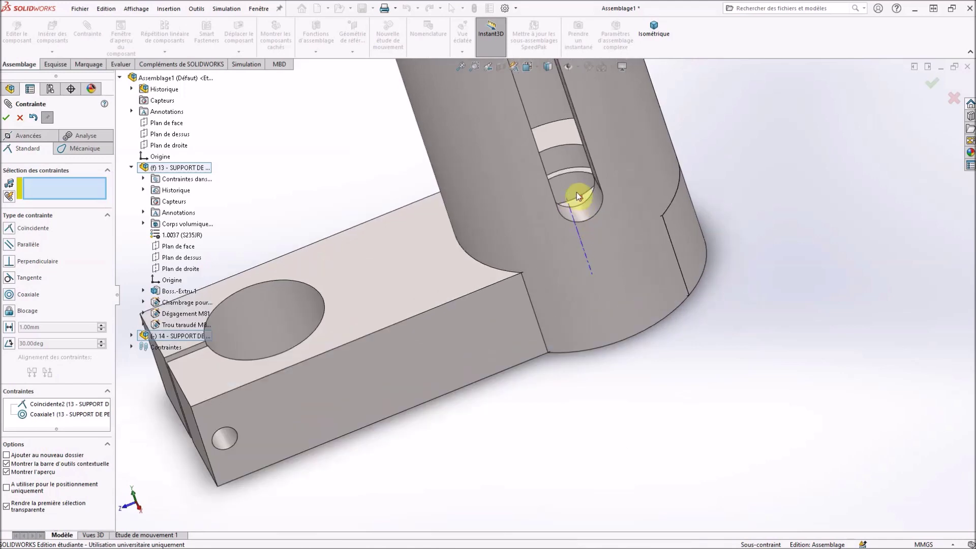
{"action": "middle_click_drag", "start_coordinate": [604, 216], "coordinate": [617, 317]}
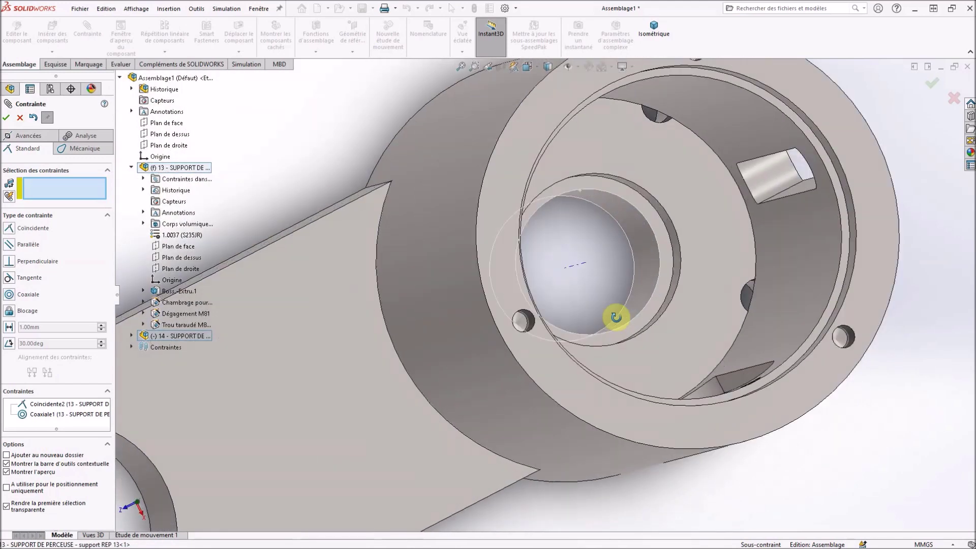
{"action": "scroll", "coordinate": [746, 297], "scroll_direction": "down", "scroll_amount": 3}
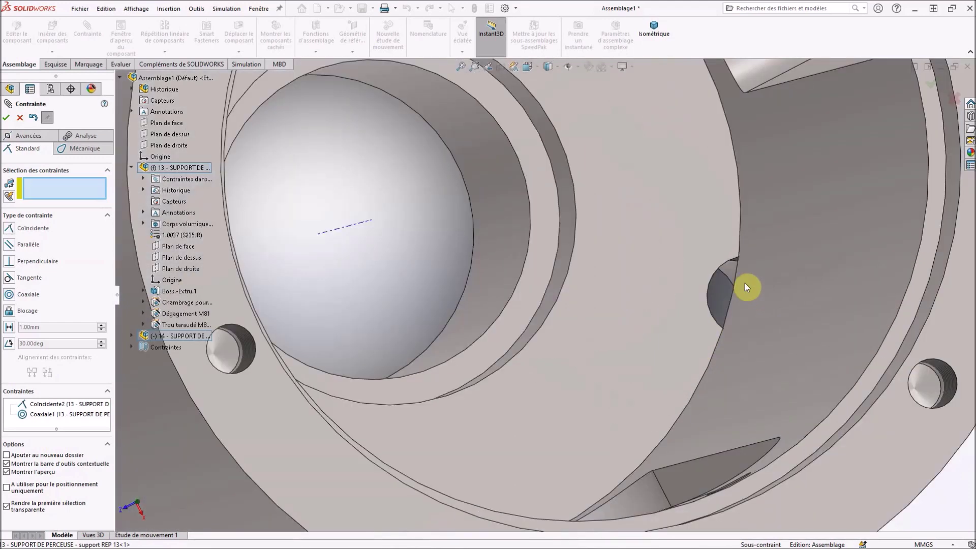
{"action": "left_click", "coordinate": [733, 271]}
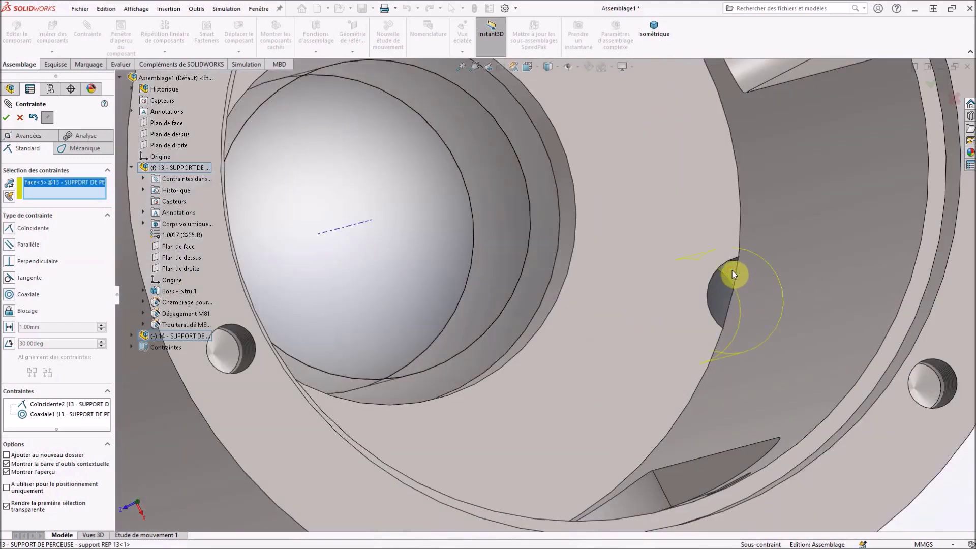
{"action": "middle_click_drag", "start_coordinate": [681, 270], "coordinate": [521, 75]}
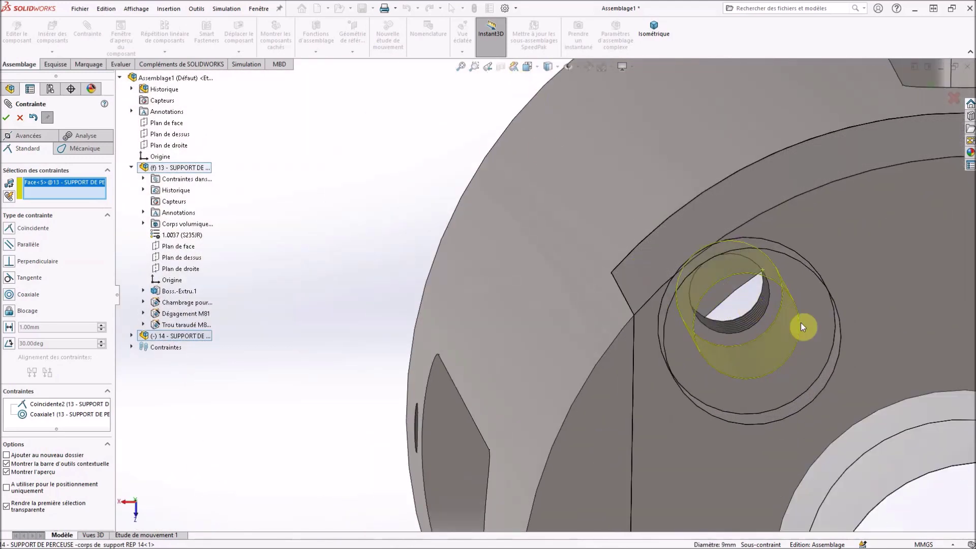
{"action": "left_click", "coordinate": [753, 323]}
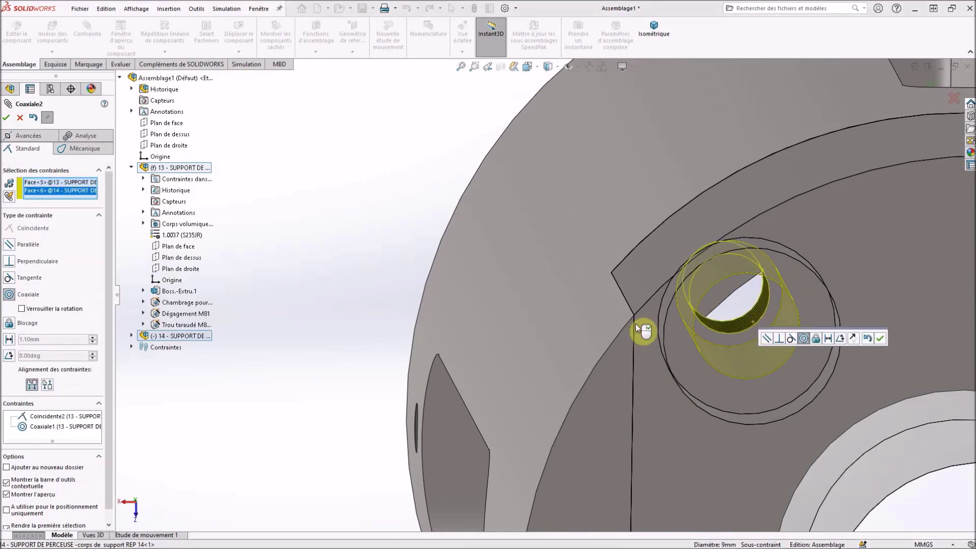
{"action": "left_click", "coordinate": [6, 118]}
{"action": "left_click", "coordinate": [7, 118]}
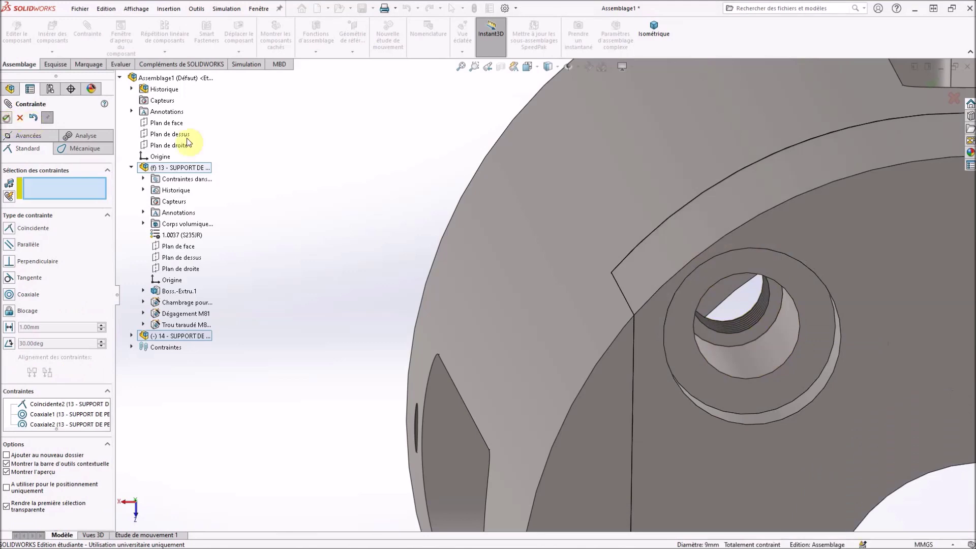
- Return the assembly to the isometric view and try to hide the axis line shown through the mated holes
{"action": "scroll", "coordinate": [360, 233], "scroll_direction": "up", "scroll_amount": 2}
{"action": "scroll", "coordinate": [360, 233], "scroll_direction": "up", "scroll_amount": 2}
{"action": "middle_click_drag", "start_coordinate": [385, 209], "coordinate": [554, 208]}
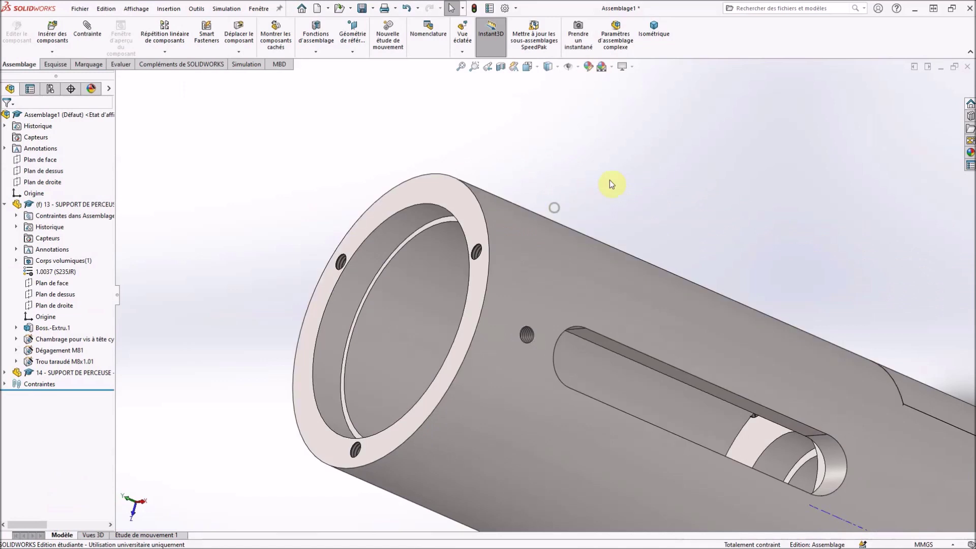
{"action": "key", "text": "ctrl+7"}
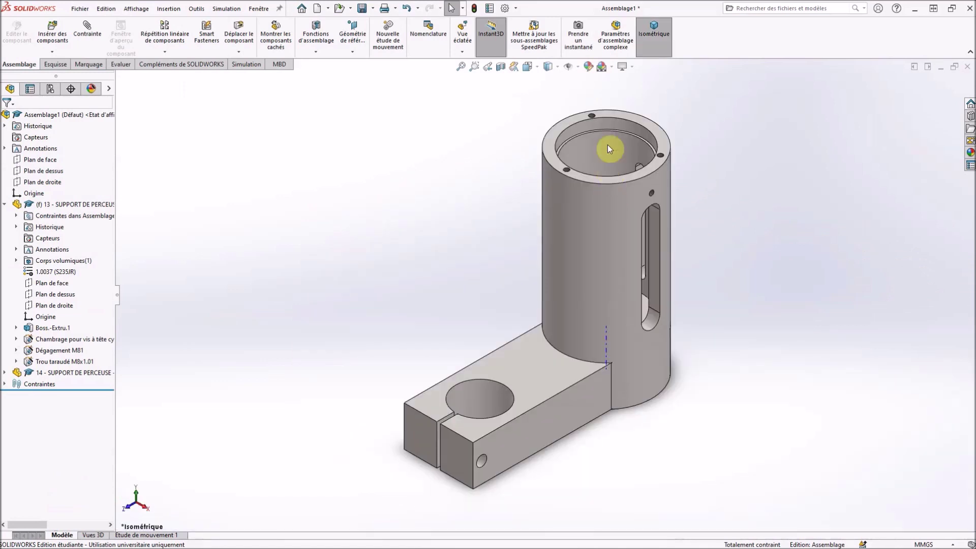
{"action": "left_click", "coordinate": [580, 68]}
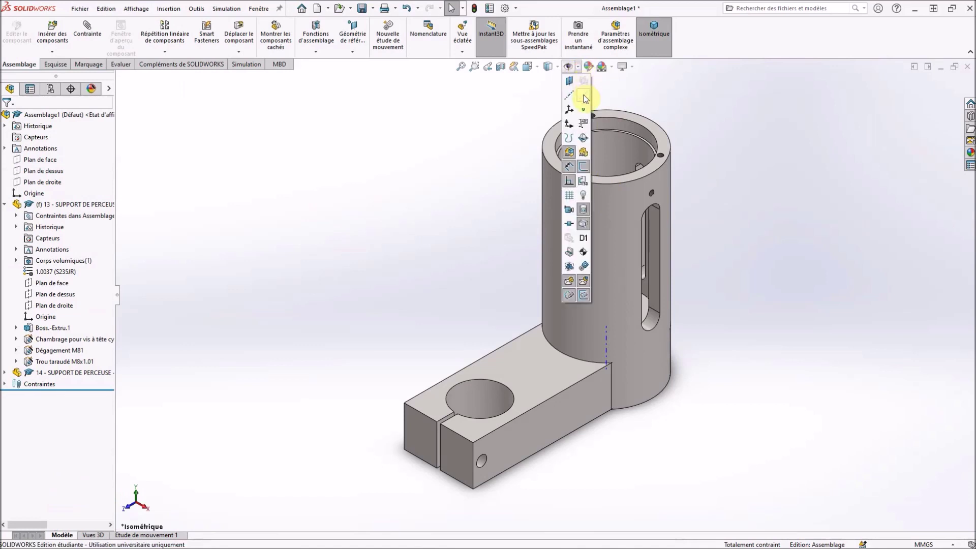
{"action": "left_click", "coordinate": [582, 96]}
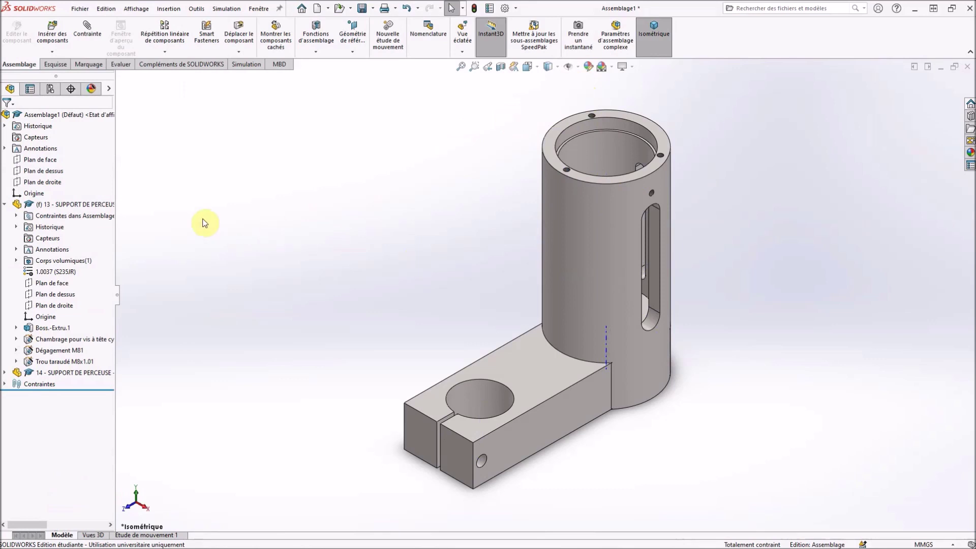
- Insert the part "15 - SUPPORT DE PERCEUSE - bague de guidage basse REP 15" and place it freely over the open end of body REP 14
{"action": "left_click", "coordinate": [52, 32]}
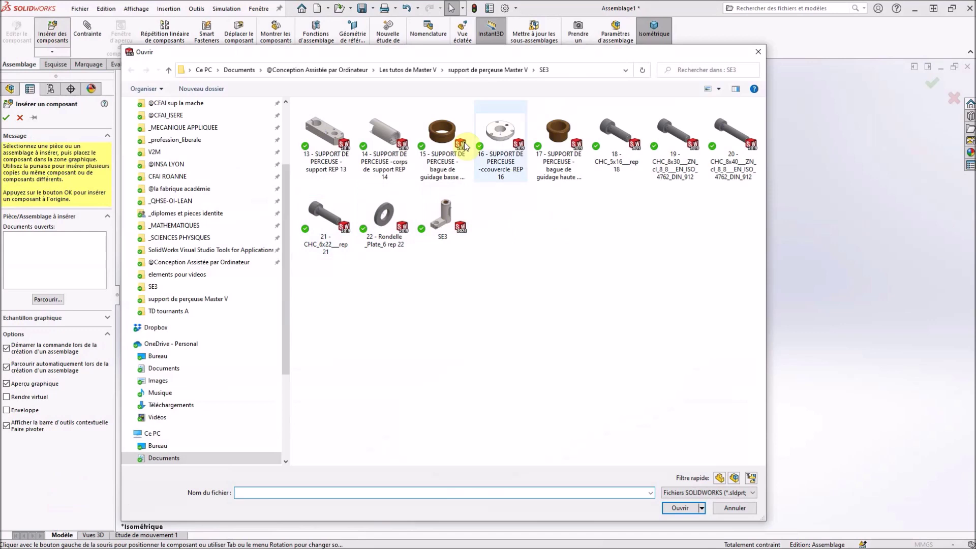
{"action": "left_click", "coordinate": [444, 137]}
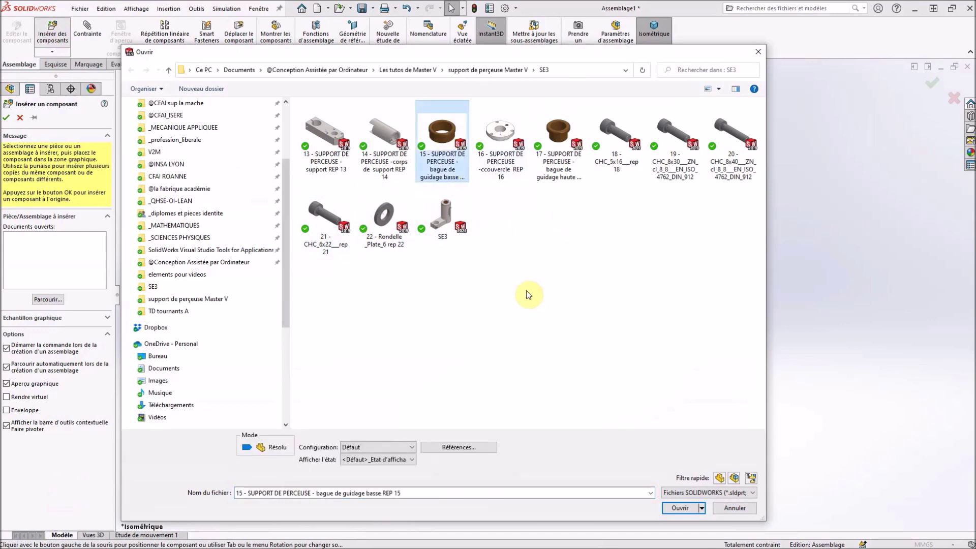
{"action": "left_click", "coordinate": [679, 508]}
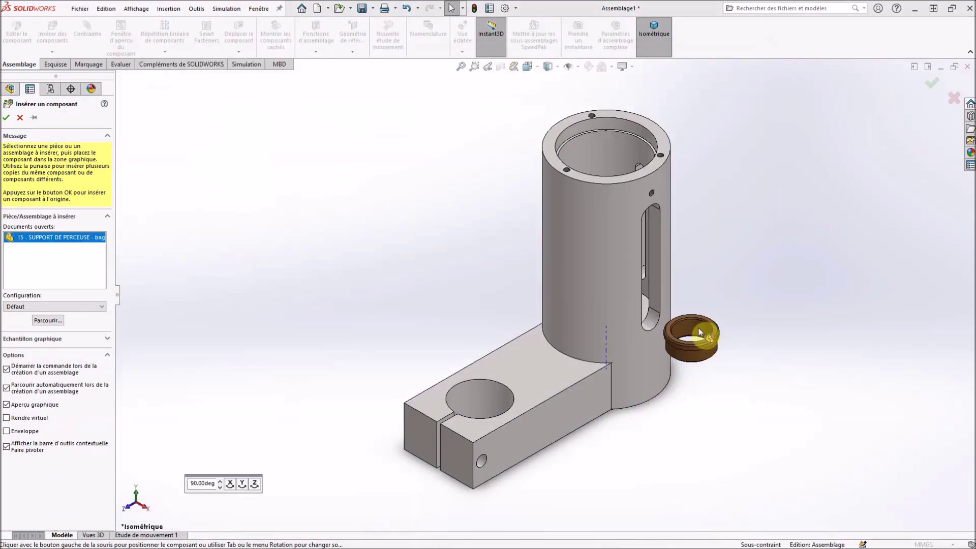
{"action": "scroll", "coordinate": [692, 311], "scroll_direction": "down", "scroll_amount": 4}
{"action": "middle_click_drag", "start_coordinate": [677, 328], "coordinate": [675, 417]}
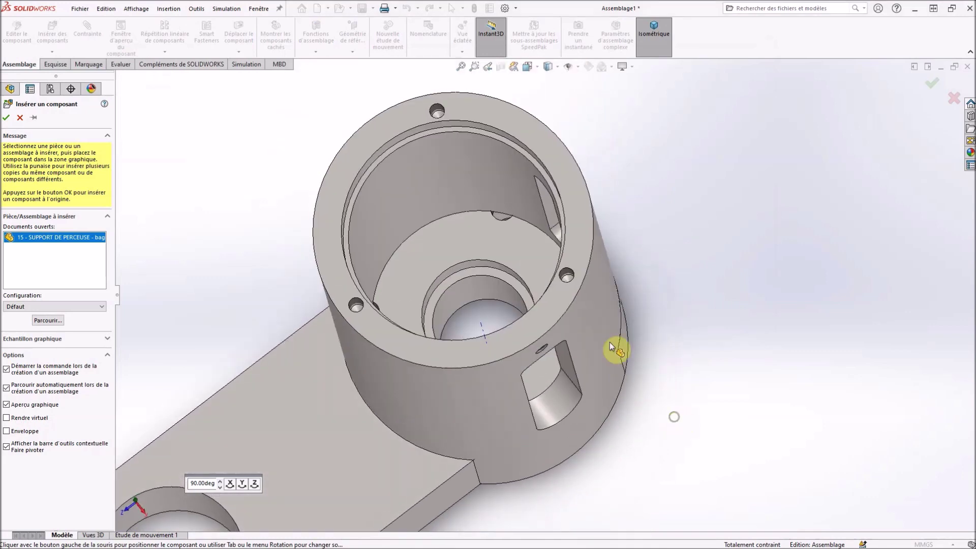
{"action": "left_click", "coordinate": [466, 272]}
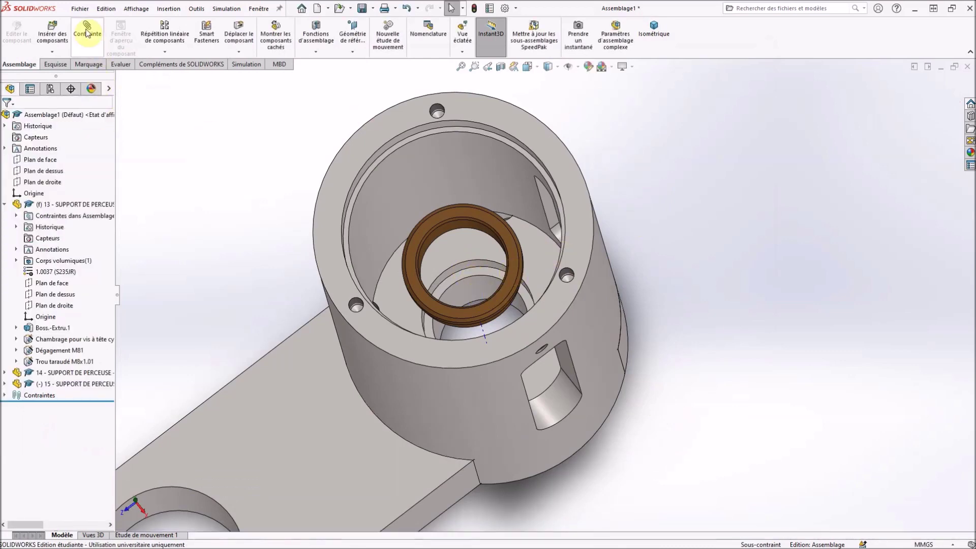
- Add a concentric mate with locked rotation between the inner bore of bushing REP 15 and the bore of support REP 13
{"action": "left_click", "coordinate": [88, 33]}
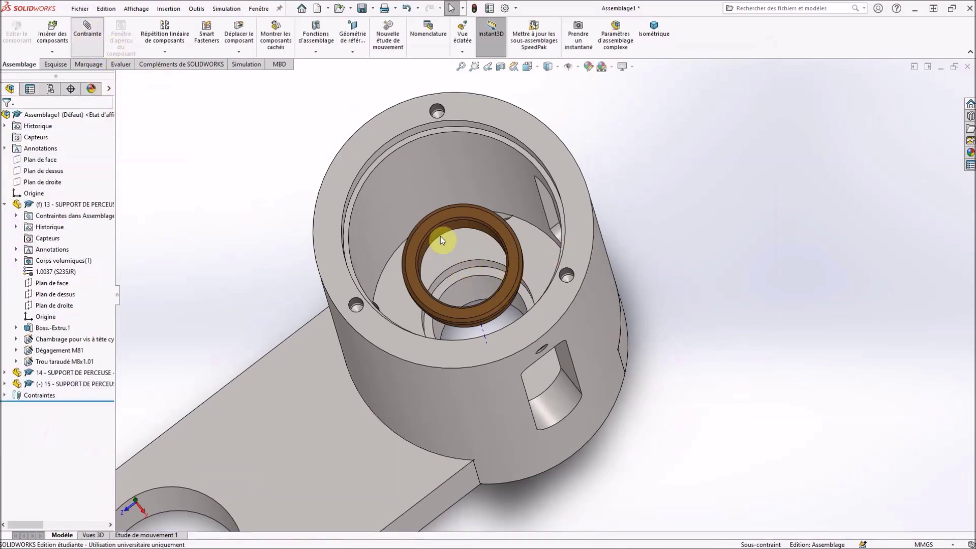
{"action": "scroll", "coordinate": [441, 233], "scroll_direction": "down", "scroll_amount": 3}
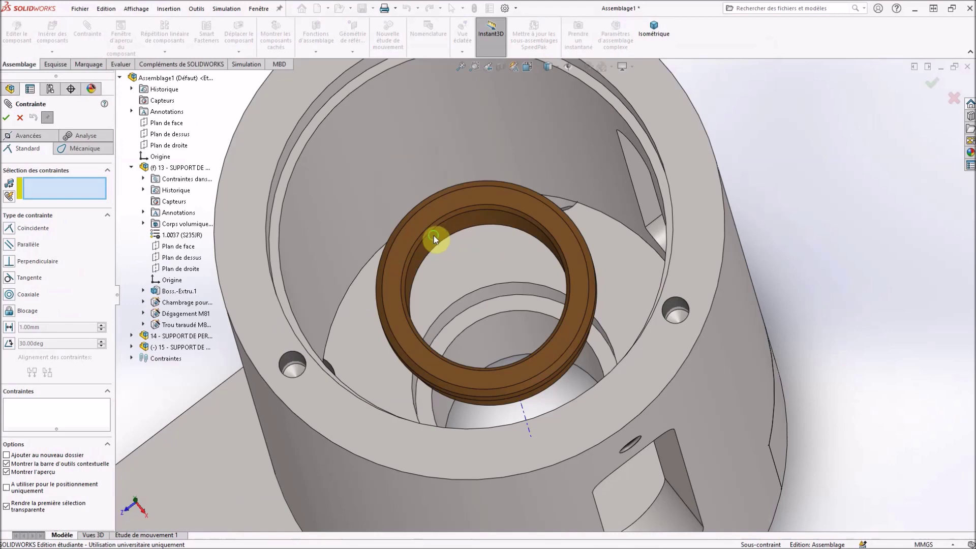
{"action": "middle_click_drag", "start_coordinate": [427, 218], "coordinate": [458, 239]}
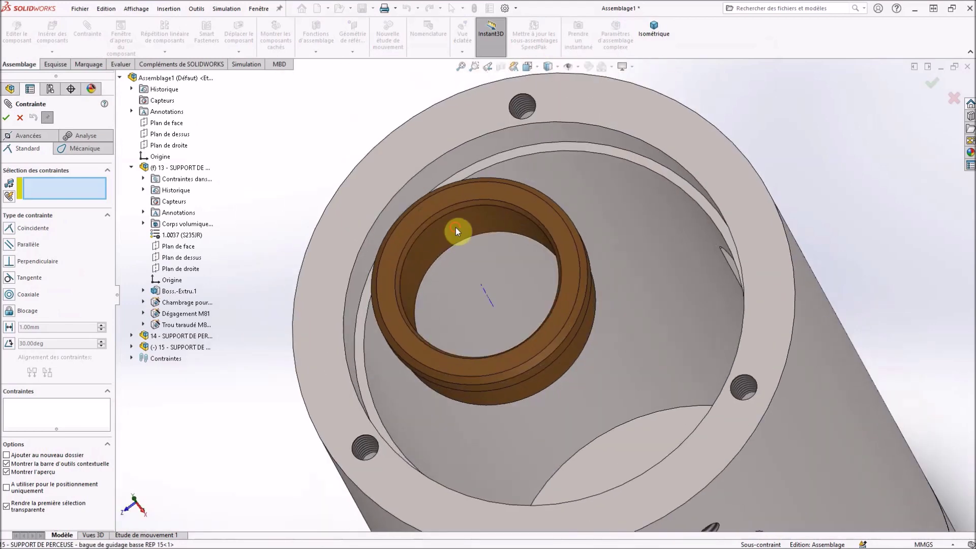
{"action": "left_click", "coordinate": [459, 231]}
{"action": "middle_click_drag", "start_coordinate": [469, 249], "coordinate": [492, 304]}
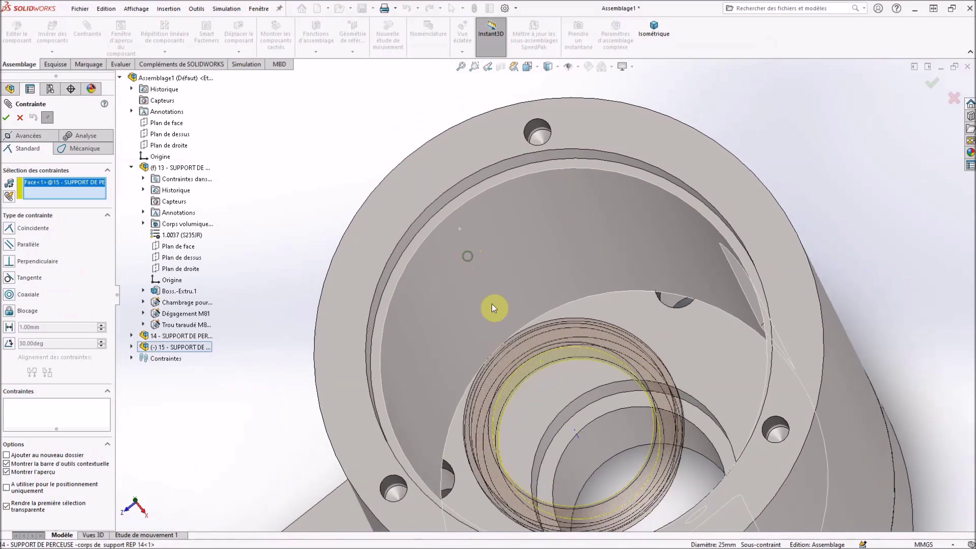
{"action": "left_click", "coordinate": [608, 437]}
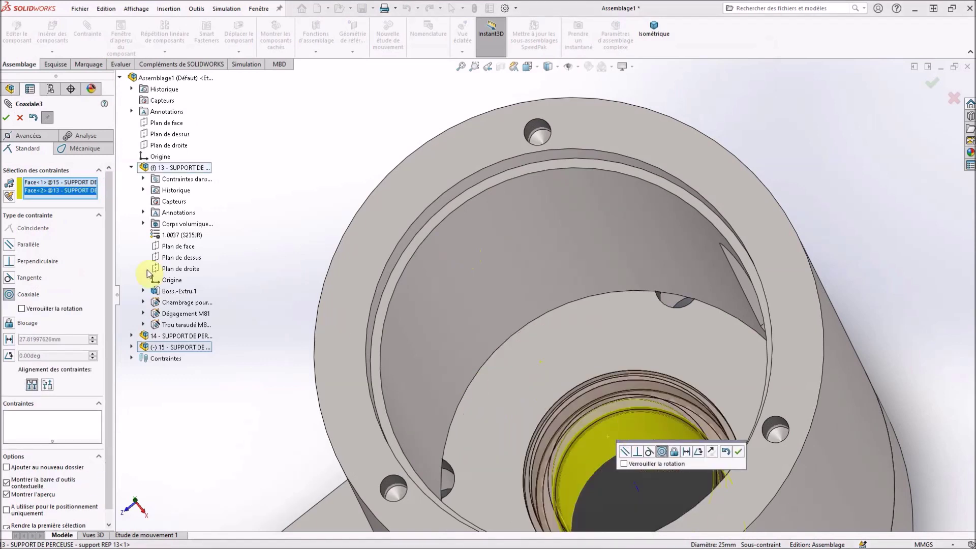
{"action": "left_click", "coordinate": [22, 308]}
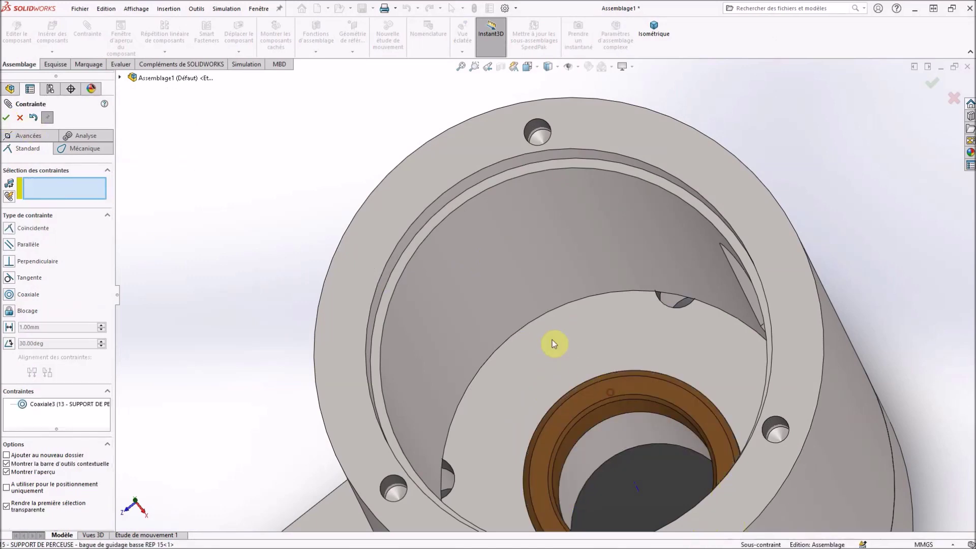
- Add a coincident mate between the inner floor of body REP 14 and the collar underside of bushing REP 15, and finish mating
{"action": "left_click_drag", "start_coordinate": [482, 261], "coordinate": [299, 86]}
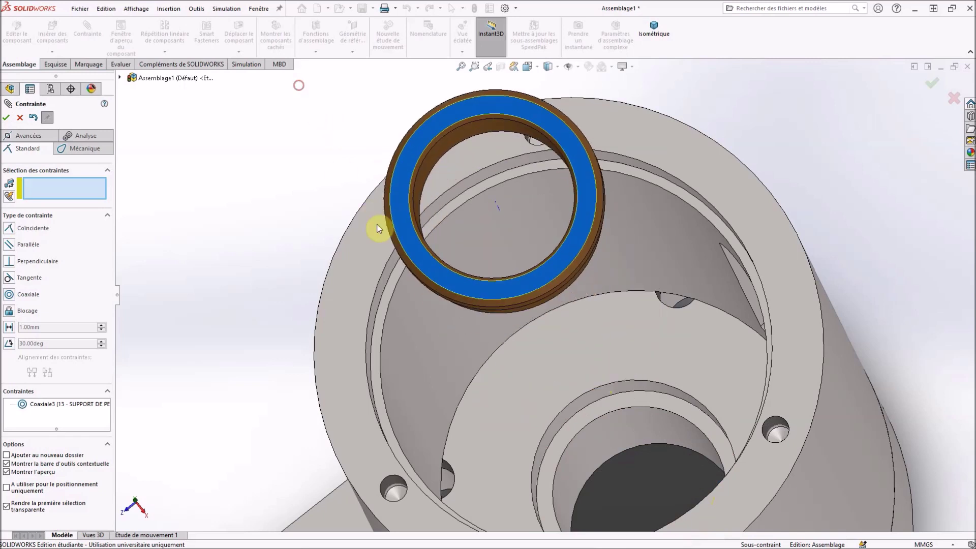
{"action": "left_click", "coordinate": [647, 373]}
{"action": "middle_click_drag", "start_coordinate": [571, 337], "coordinate": [306, 257]}
{"action": "scroll", "coordinate": [306, 257], "scroll_direction": "down", "scroll_amount": 6}
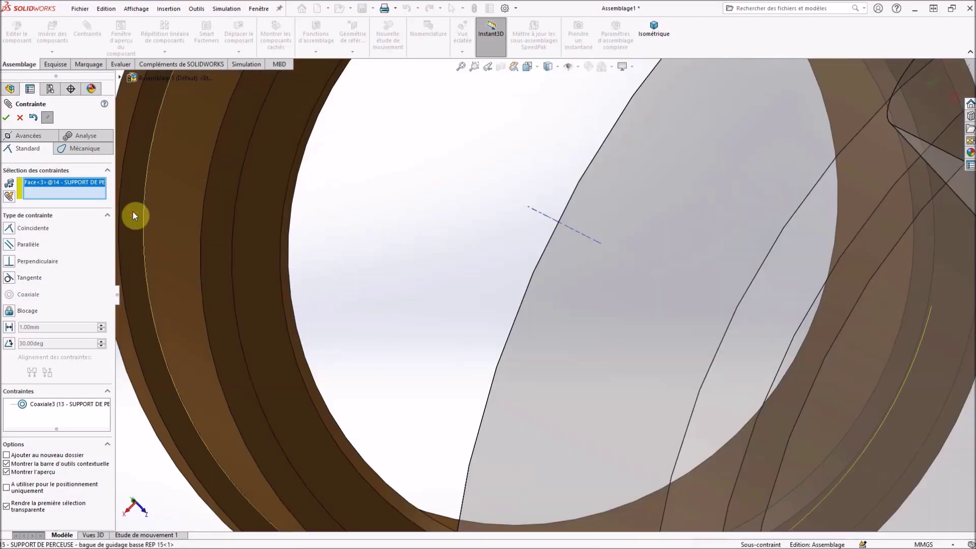
{"action": "left_click", "coordinate": [132, 212]}
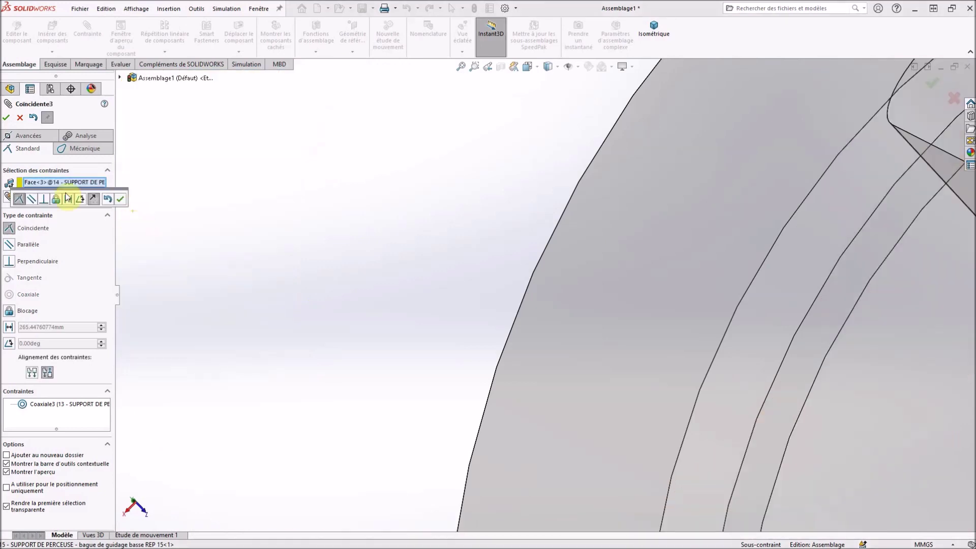
{"action": "left_click", "coordinate": [6, 118]}
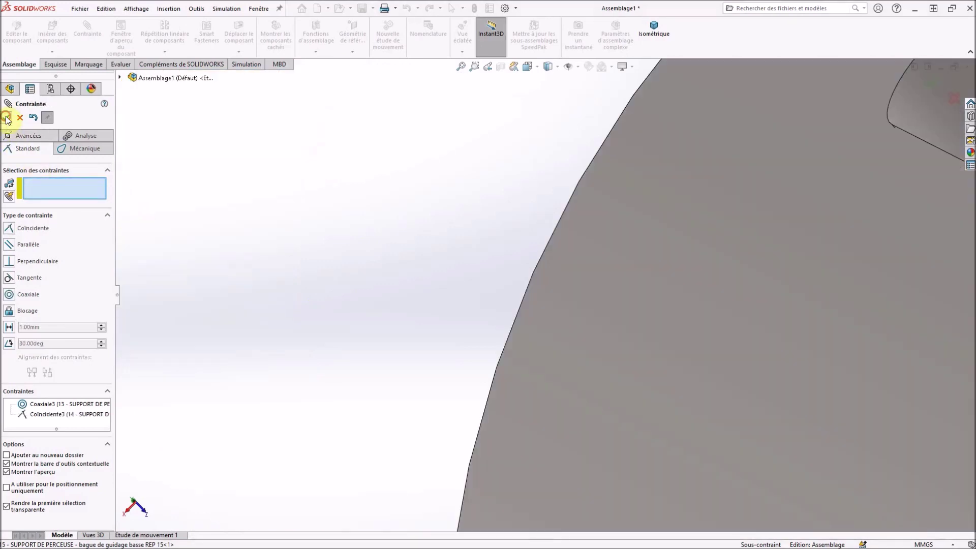
{"action": "left_click", "coordinate": [6, 118]}
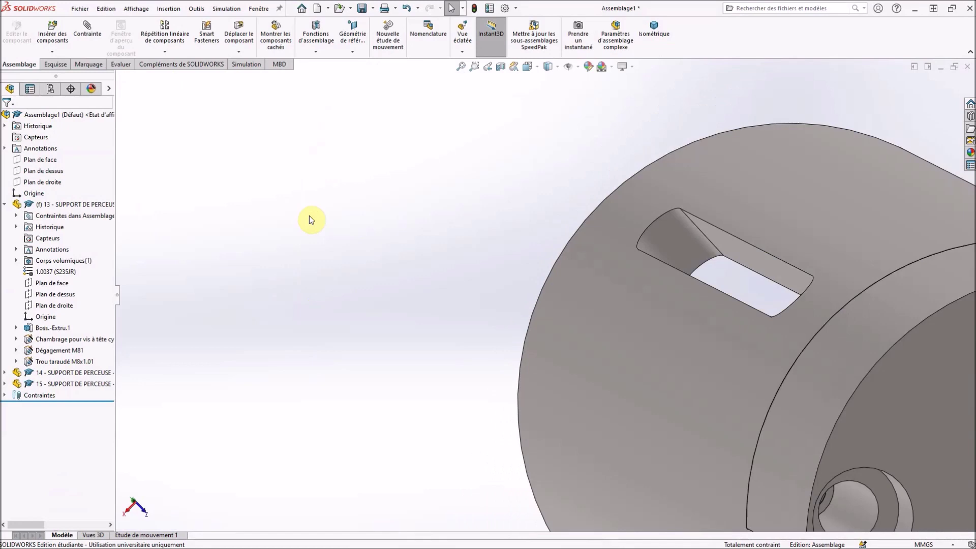
- Create a section view through the assembly using Plan de droite as the cutting plane
{"action": "middle_click_drag", "start_coordinate": [337, 231], "coordinate": [527, 244]}
{"action": "scroll", "coordinate": [349, 436], "scroll_direction": "up", "scroll_amount": 6}
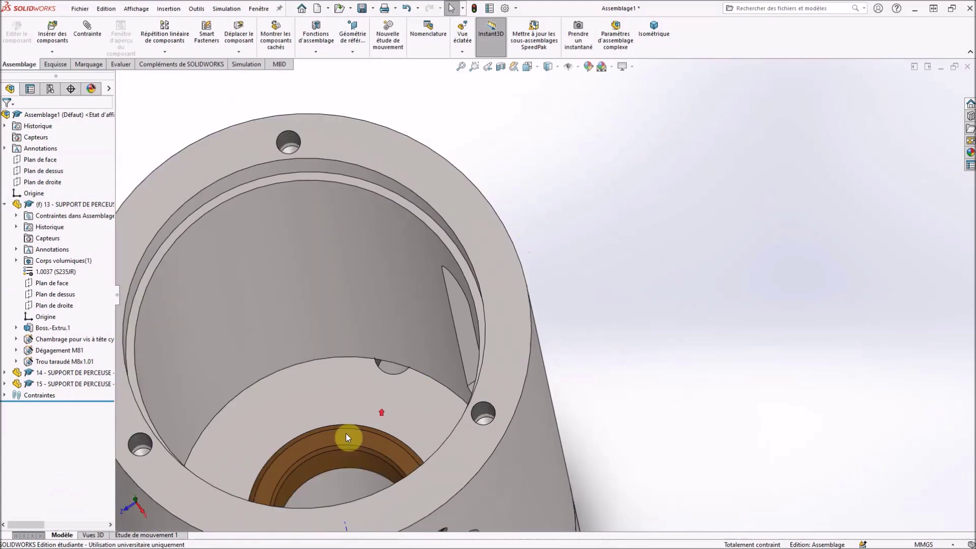
{"action": "middle_click_drag", "start_coordinate": [431, 414], "coordinate": [430, 277]}
{"action": "left_click", "coordinate": [501, 66]}
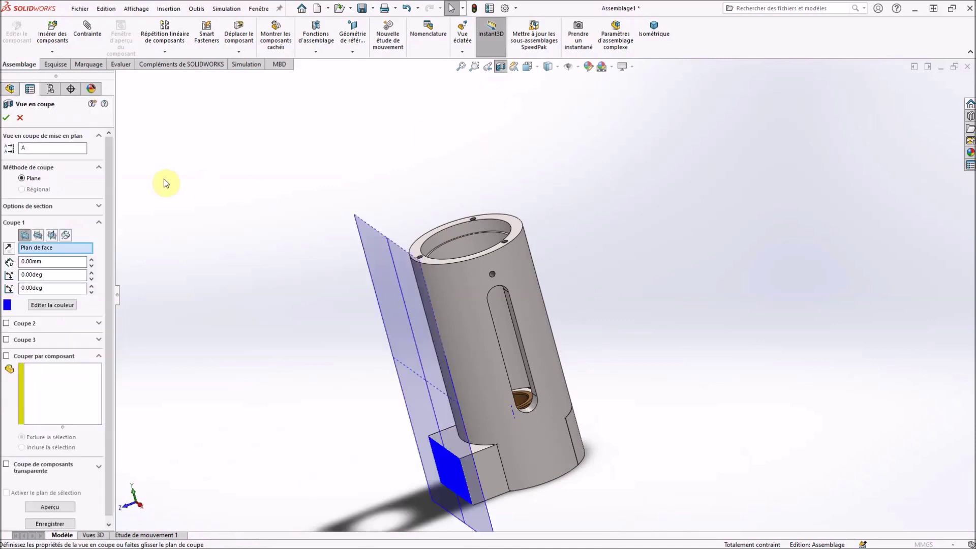
{"action": "left_click", "coordinate": [50, 235]}
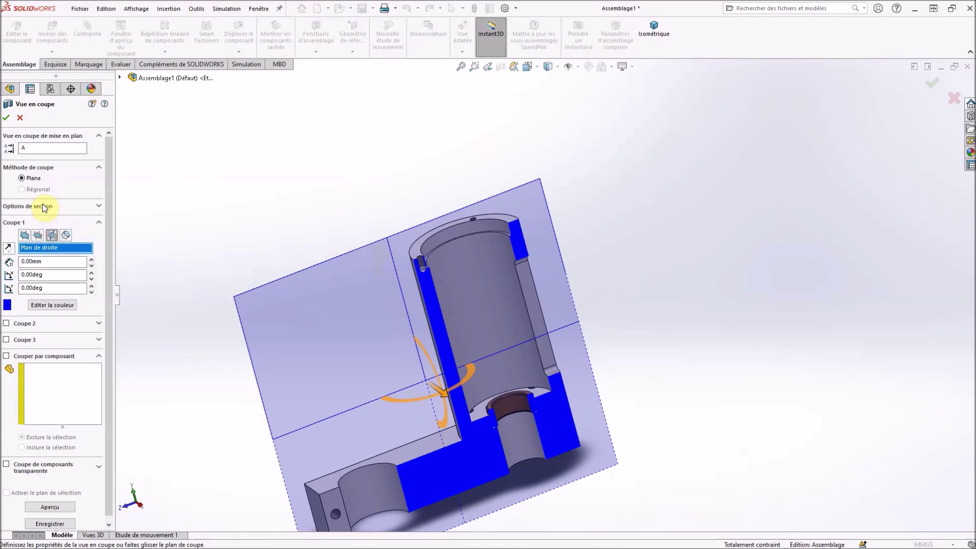
{"action": "left_click", "coordinate": [6, 118]}
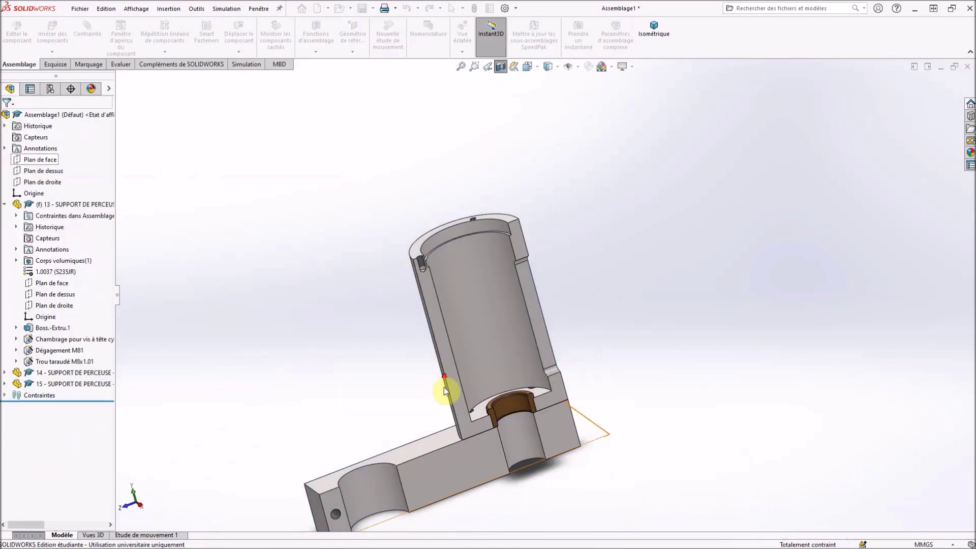
- Examine how bushing REP 15 seats in body REP 14, turn off the section view and return to the isometric view
{"action": "scroll", "coordinate": [514, 430], "scroll_direction": "down", "scroll_amount": 5}
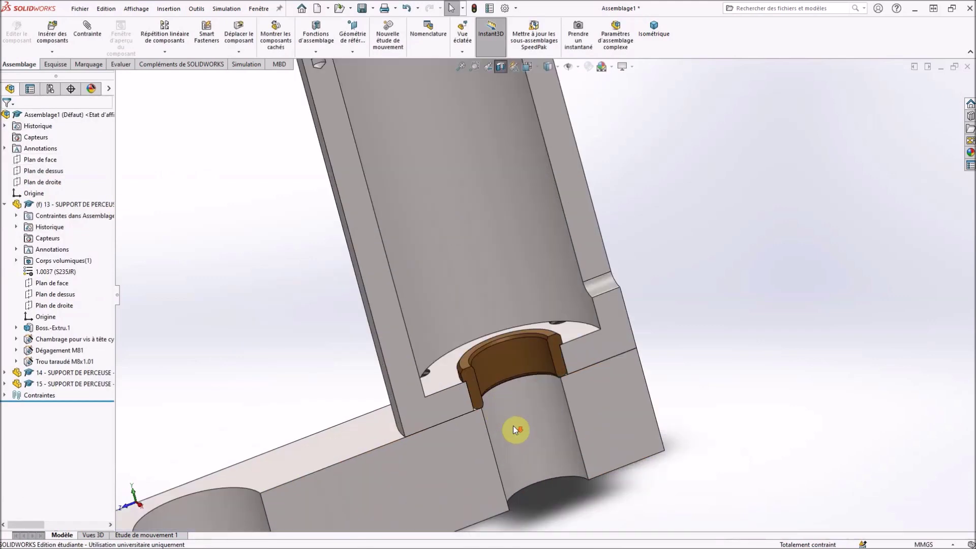
{"action": "middle_click_drag", "start_coordinate": [511, 424], "coordinate": [448, 270]}
{"action": "scroll", "coordinate": [632, 264], "scroll_direction": "down", "scroll_amount": 5}
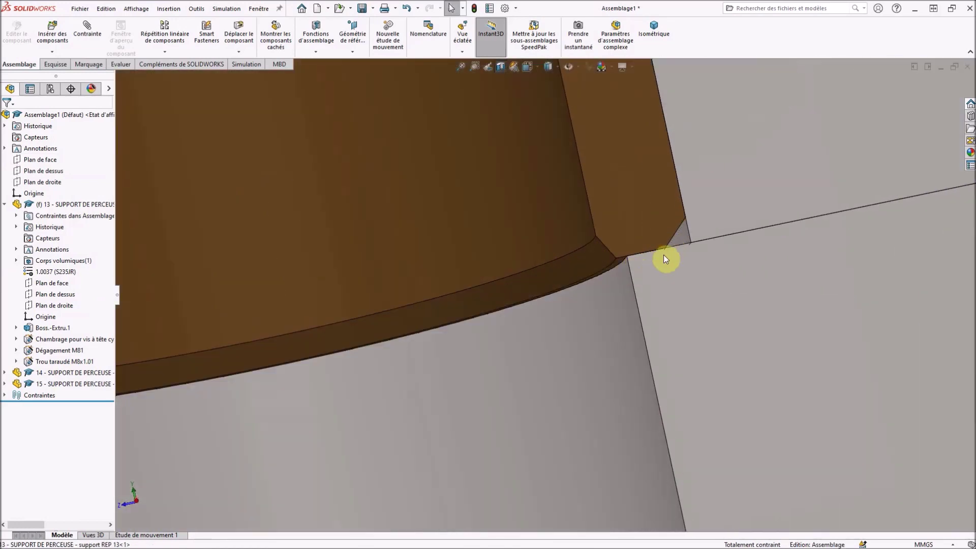
{"action": "scroll", "coordinate": [670, 248], "scroll_direction": "up", "scroll_amount": 1}
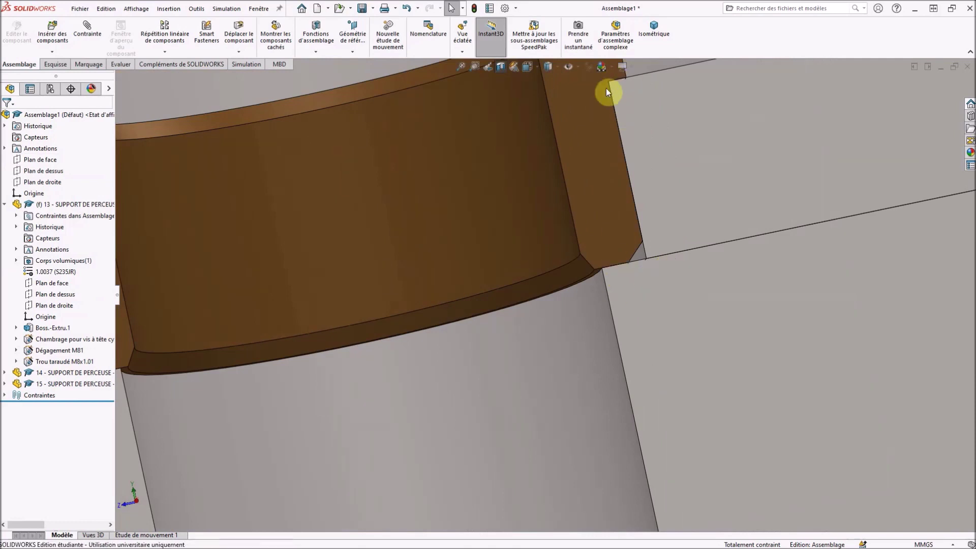
{"action": "scroll", "coordinate": [639, 265], "scroll_direction": "up", "scroll_amount": 10}
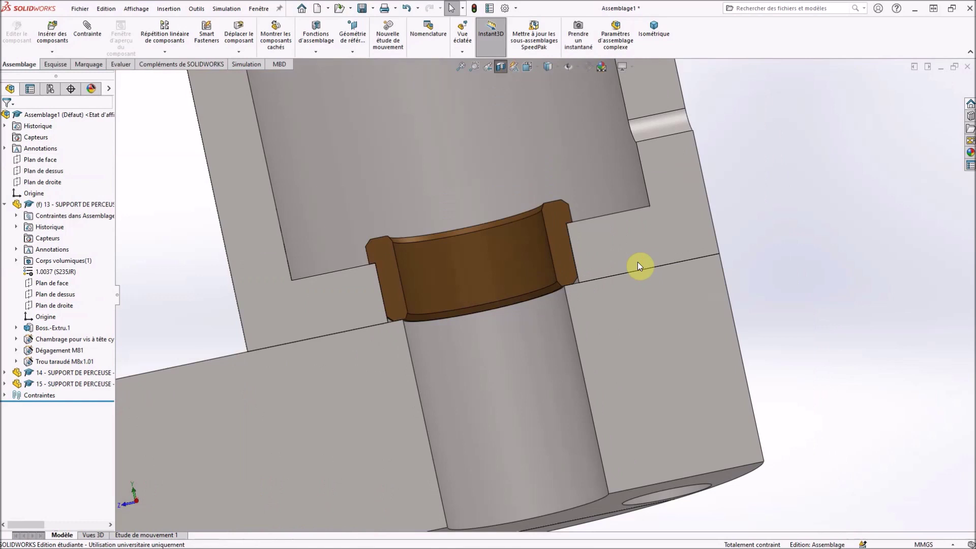
{"action": "scroll", "coordinate": [601, 273], "scroll_direction": "up", "scroll_amount": 2}
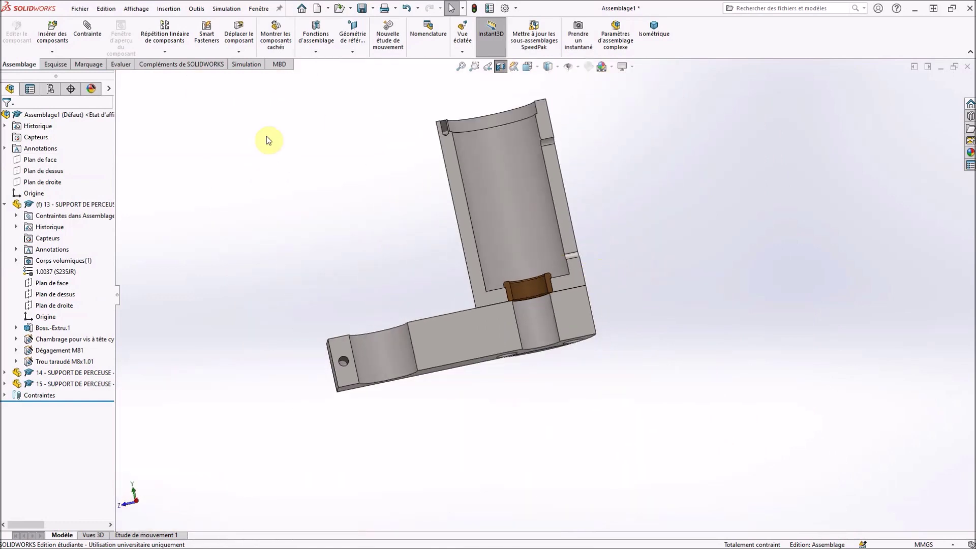
{"action": "left_click", "coordinate": [501, 67]}
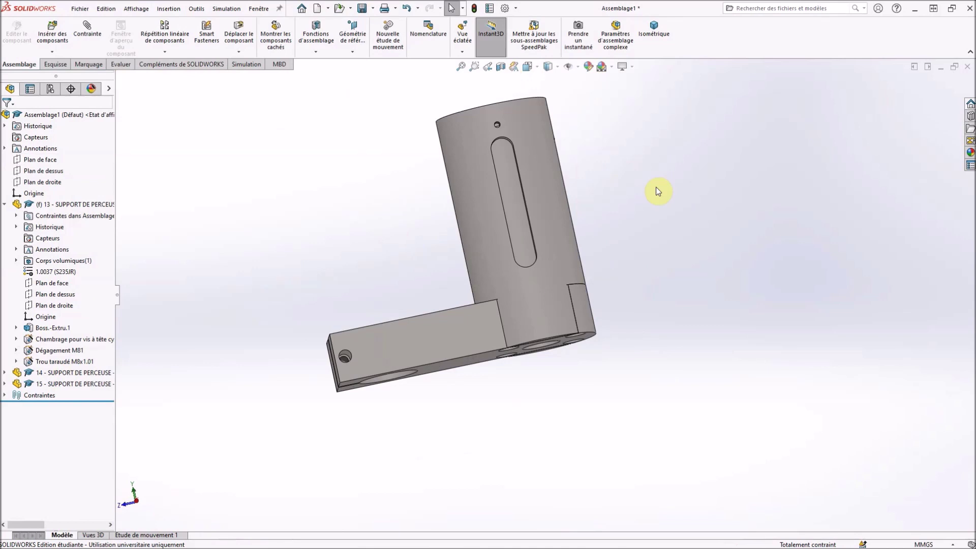
{"action": "key", "text": "ctrl+7"}
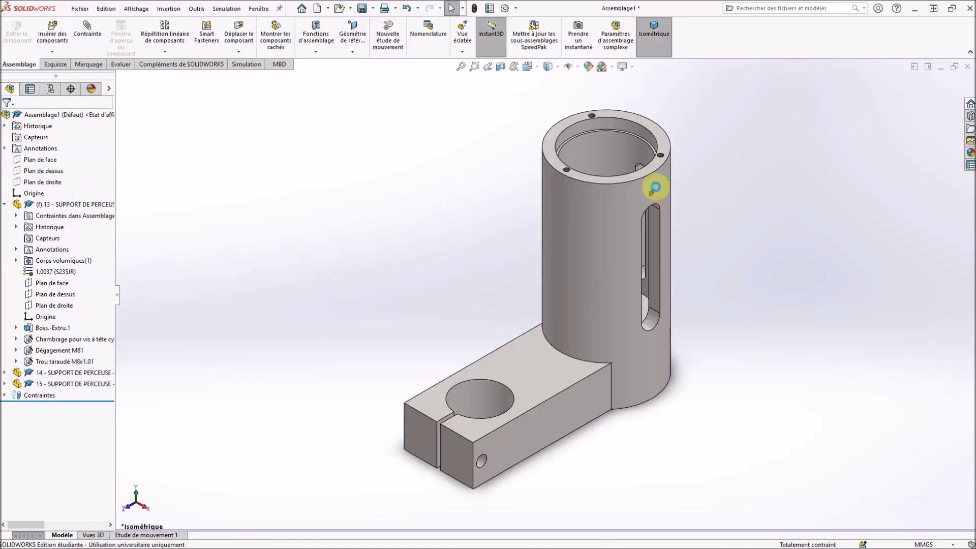
- Insert the part "16 - SUPPORT DE PERCEUSE -ccouvercle REP 16" and place it freely beside the open end of body REP 14
{"action": "left_click", "coordinate": [54, 35]}
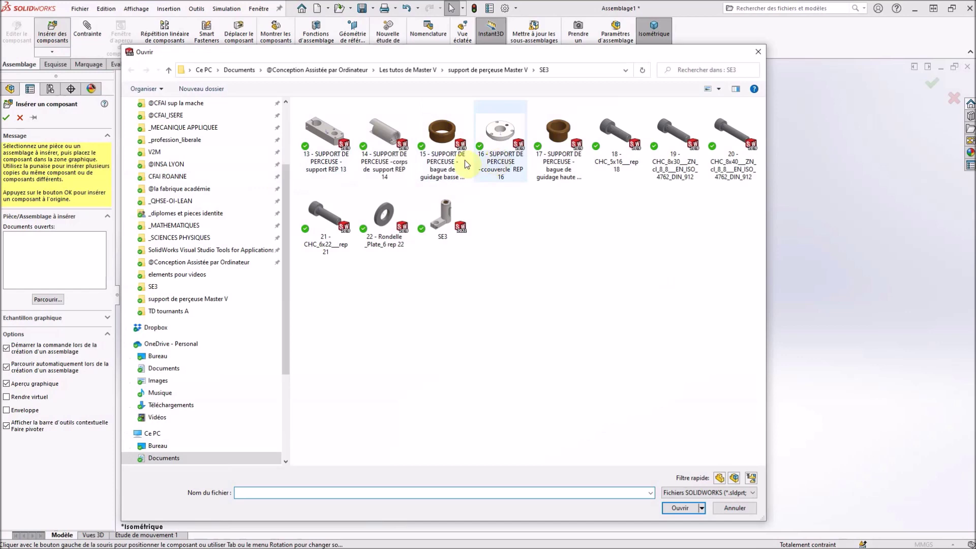
{"action": "left_click", "coordinate": [501, 148]}
{"action": "left_click", "coordinate": [680, 509]}
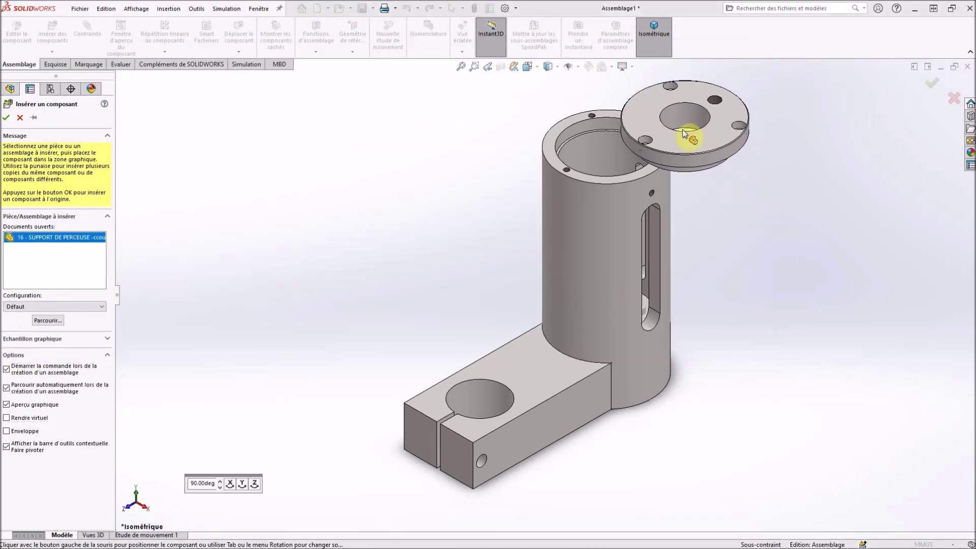
{"action": "left_click", "coordinate": [714, 138]}
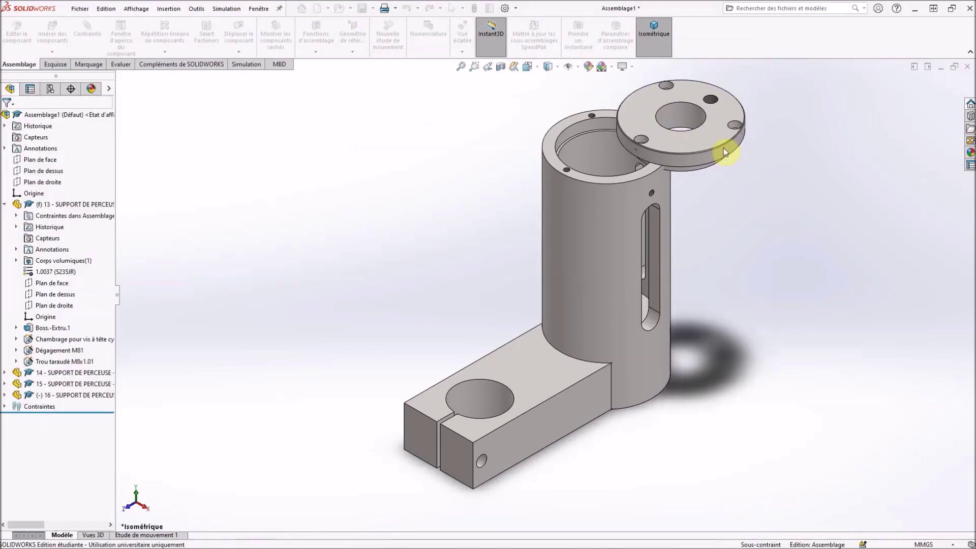
- Move cover REP 16 roughly over the open end of body REP 14
{"action": "scroll", "coordinate": [719, 150], "scroll_direction": "down", "scroll_amount": 3}
{"action": "scroll", "coordinate": [714, 139], "scroll_direction": "up", "scroll_amount": 5}
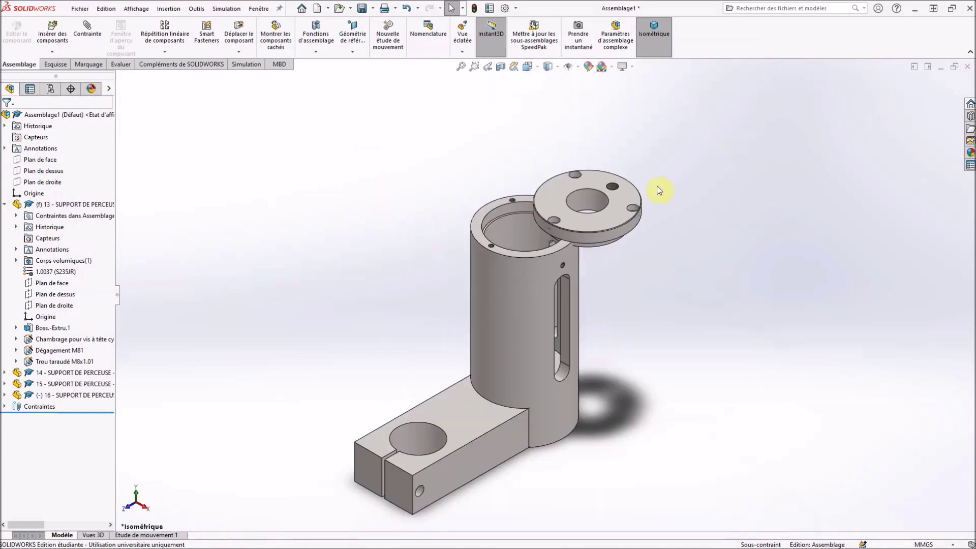
{"action": "left_click_drag", "start_coordinate": [615, 218], "coordinate": [557, 228]}
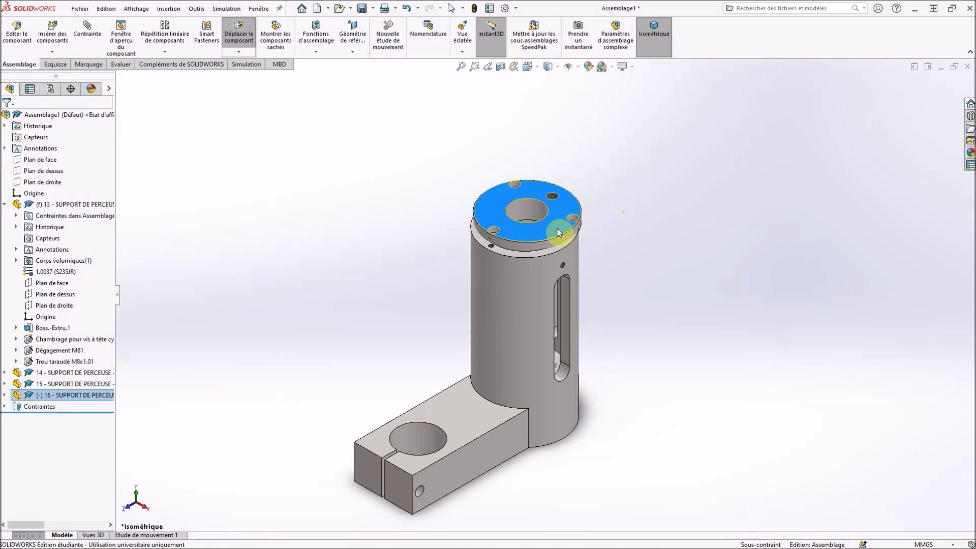
- Add a concentric mate between a counterbored screw hole of cover REP 16 and a threaded hole in the rim of body REP 14
{"action": "scroll", "coordinate": [641, 240], "scroll_direction": "down", "scroll_amount": 3}
{"action": "middle_click_drag", "start_coordinate": [642, 240], "coordinate": [505, 224]}
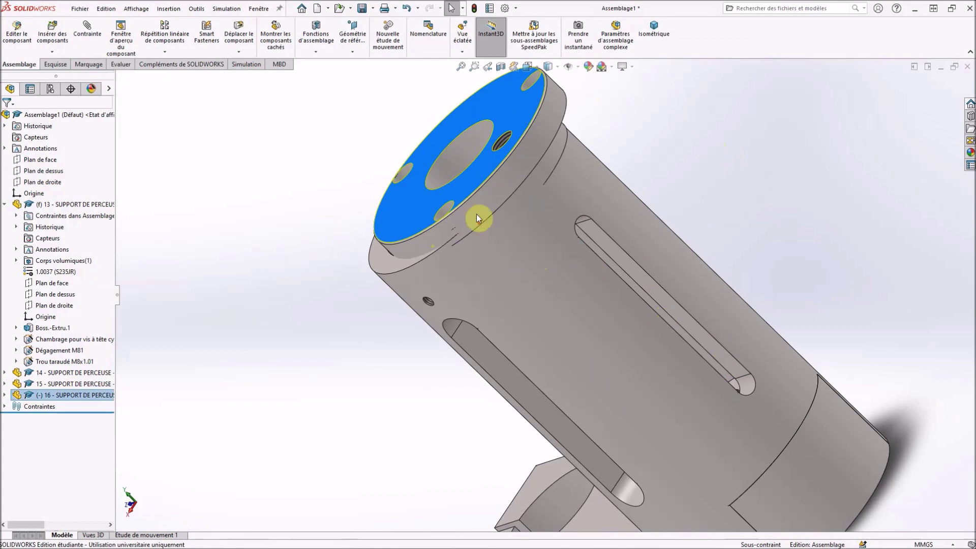
{"action": "scroll", "coordinate": [471, 212], "scroll_direction": "up", "scroll_amount": 5}
{"action": "middle_click_drag", "start_coordinate": [605, 185], "coordinate": [678, 176]}
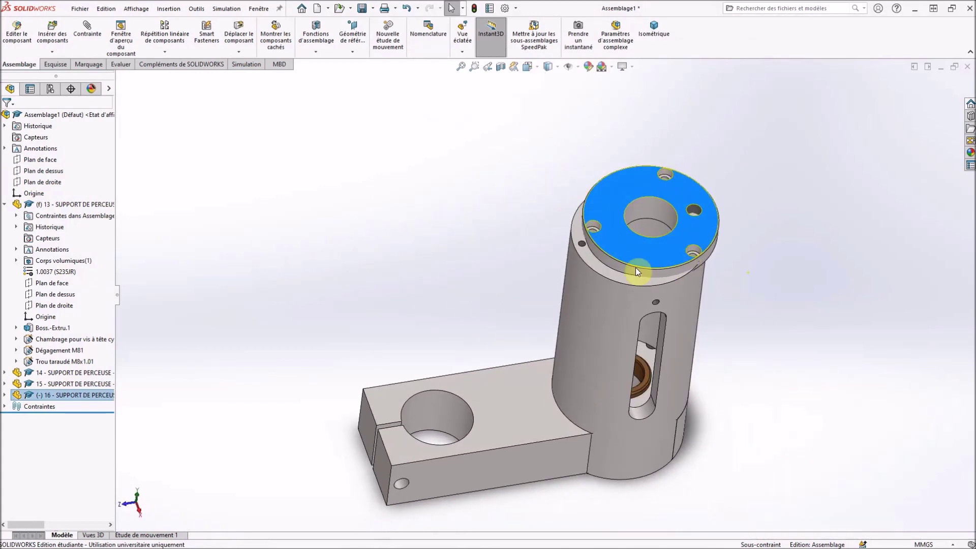
{"action": "scroll", "coordinate": [691, 272], "scroll_direction": "down", "scroll_amount": 5}
{"action": "scroll", "coordinate": [717, 279], "scroll_direction": "up", "scroll_amount": 3}
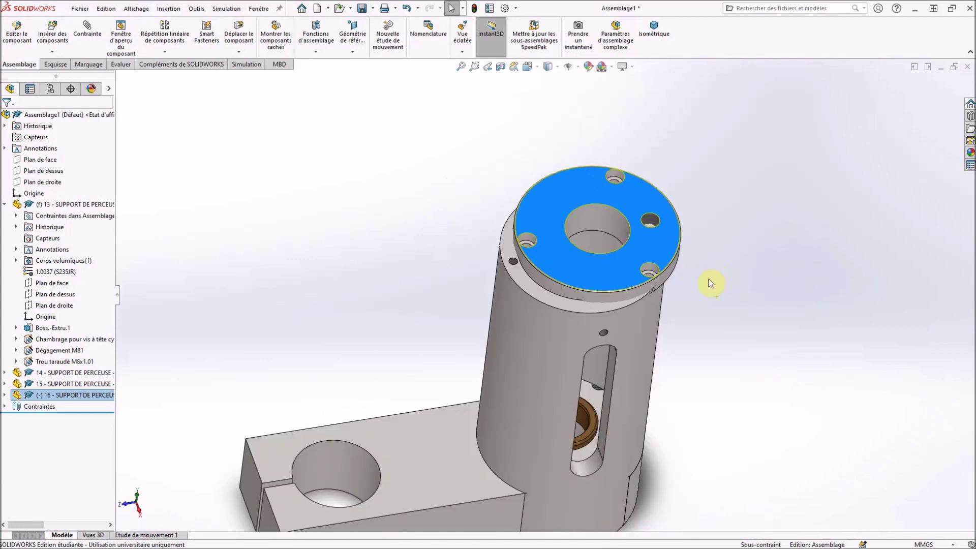
{"action": "scroll", "coordinate": [672, 277], "scroll_direction": "down", "scroll_amount": 2}
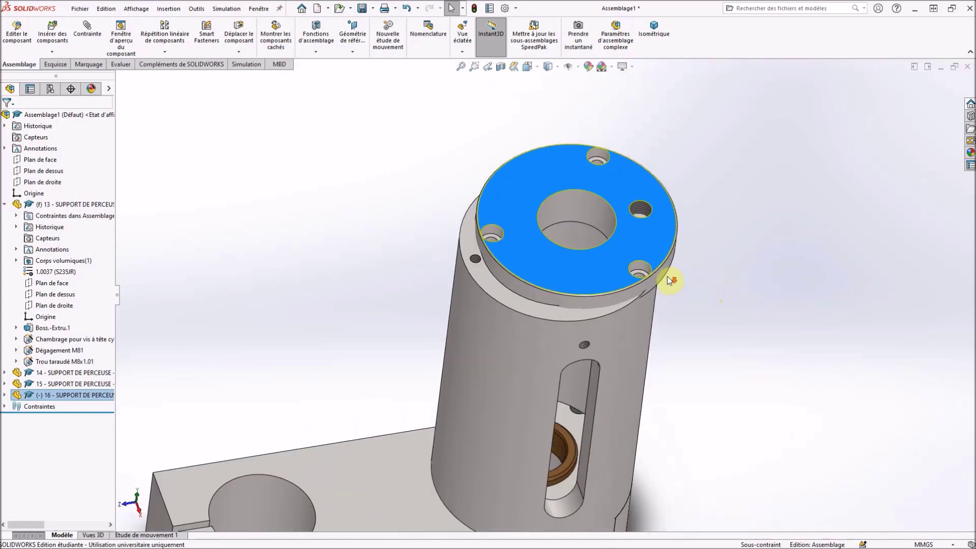
{"action": "left_click", "coordinate": [642, 267]}
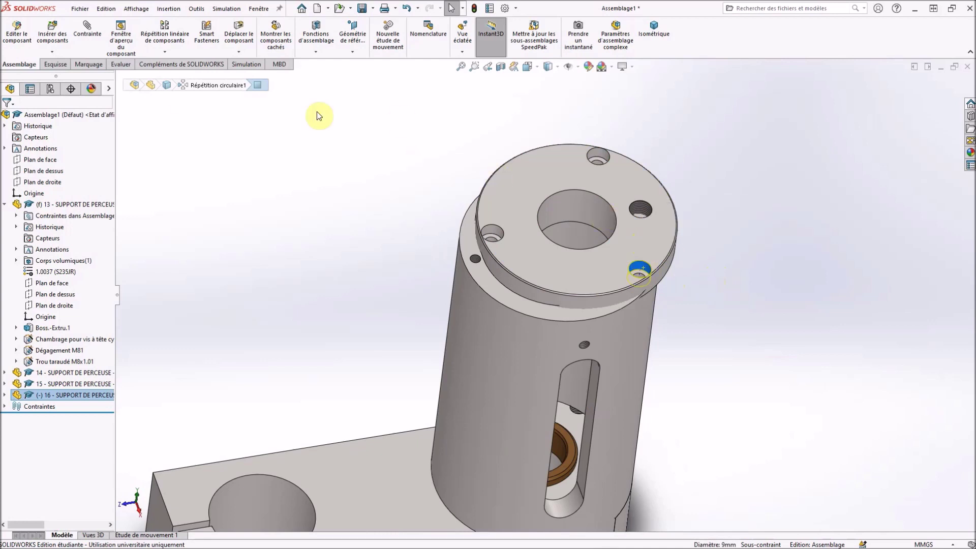
{"action": "left_click", "coordinate": [88, 34]}
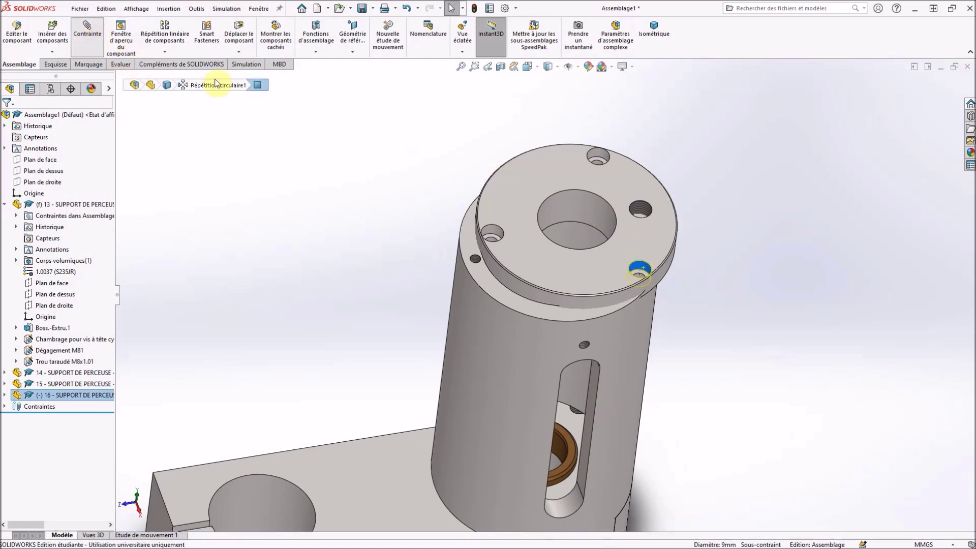
{"action": "left_click", "coordinate": [475, 260]}
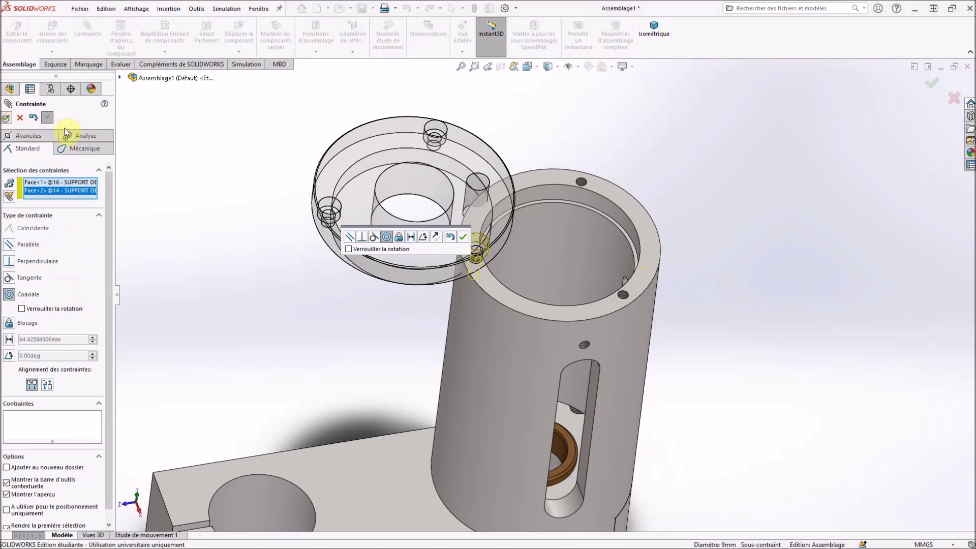
{"action": "left_click", "coordinate": [7, 119]}
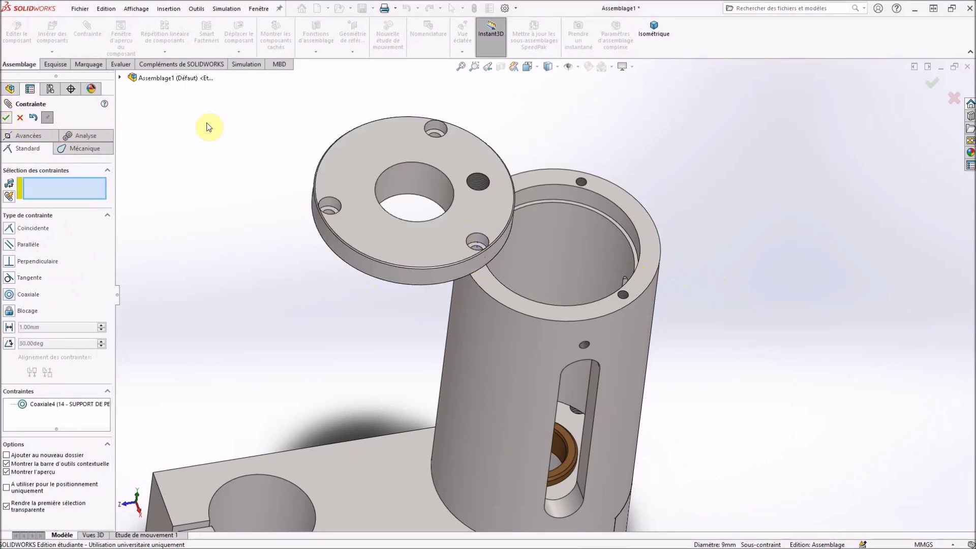
- Add a concentric mate between a second counterbored screw hole of cover REP 16 and another threaded hole in the rim of body REP 14
{"action": "left_click", "coordinate": [438, 128]}
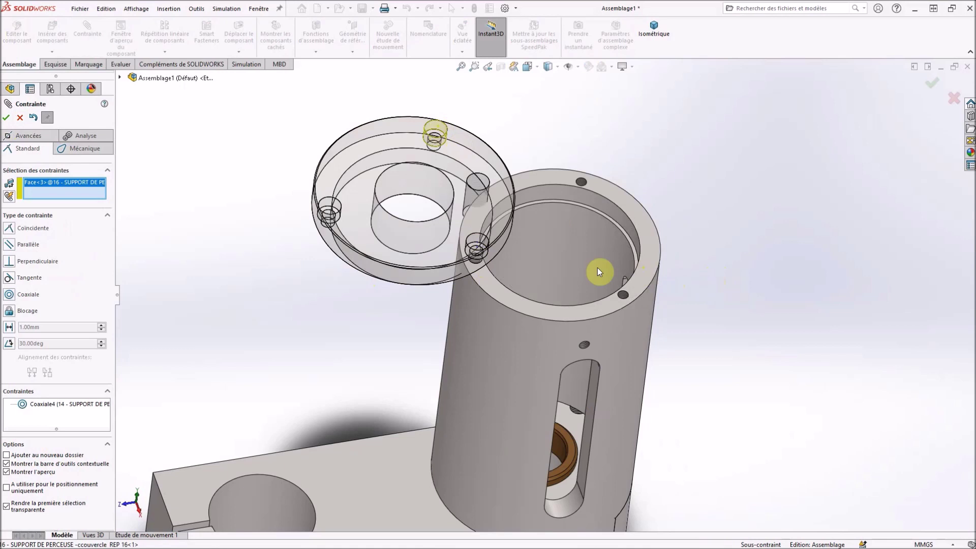
{"action": "left_click", "coordinate": [624, 297]}
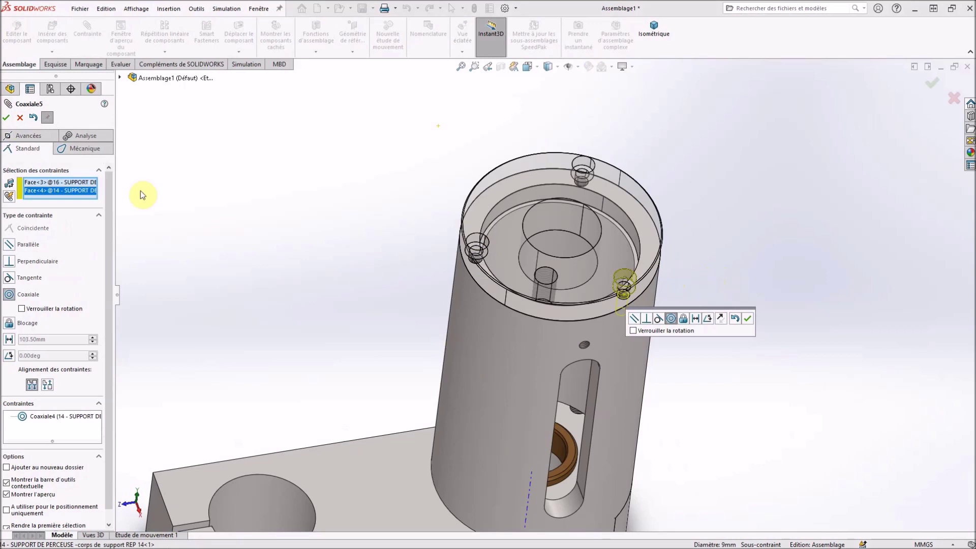
{"action": "left_click", "coordinate": [6, 118]}
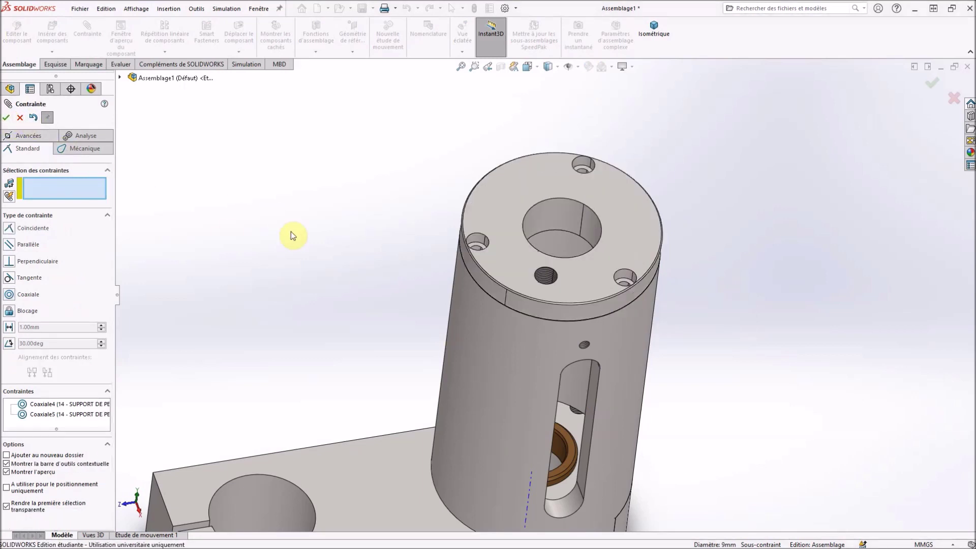
- Lift cover REP 16 off the body, add a coincident mate between its underside seating face and the rim of body REP 14, and finish mating
{"action": "scroll", "coordinate": [442, 284], "scroll_direction": "up", "scroll_amount": 5}
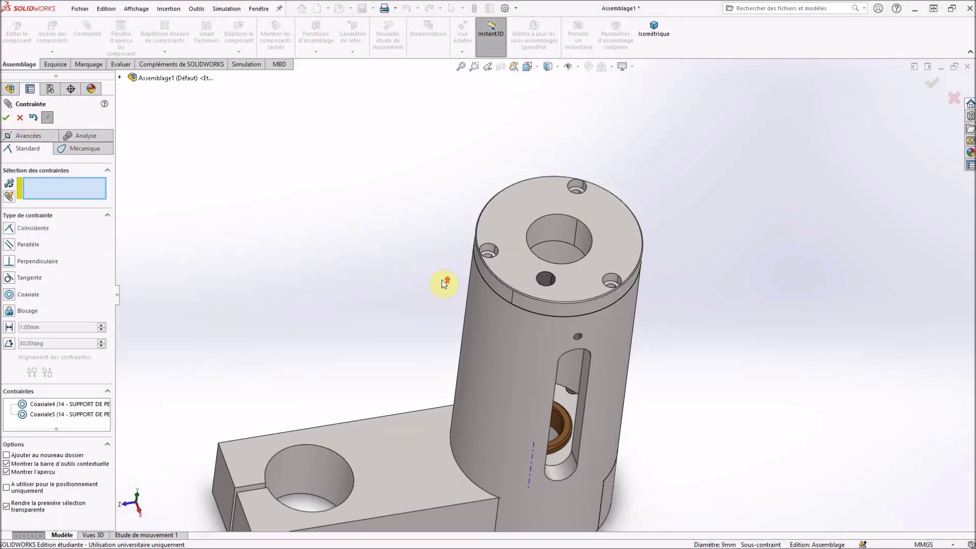
{"action": "middle_click_drag", "start_coordinate": [447, 239], "coordinate": [445, 288]}
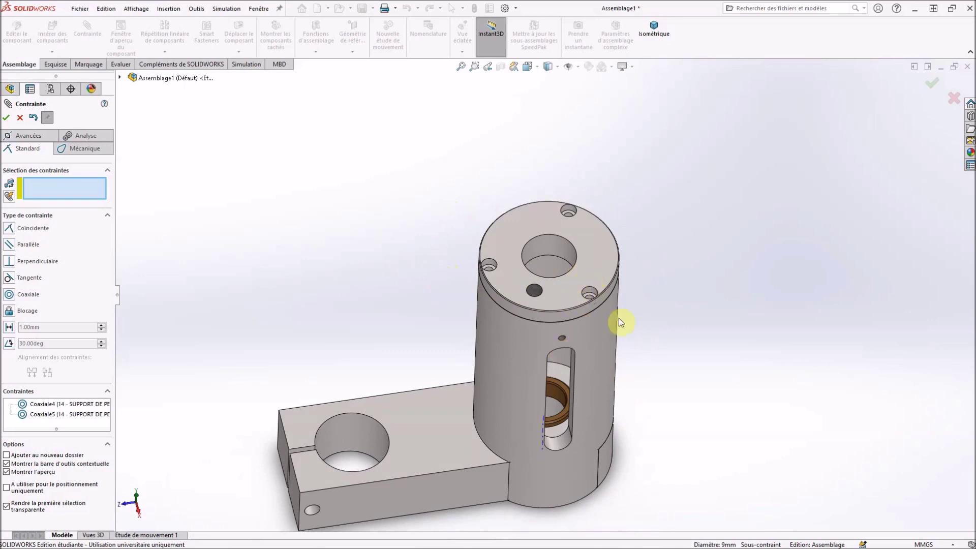
{"action": "middle_click_drag", "start_coordinate": [634, 310], "coordinate": [657, 232]}
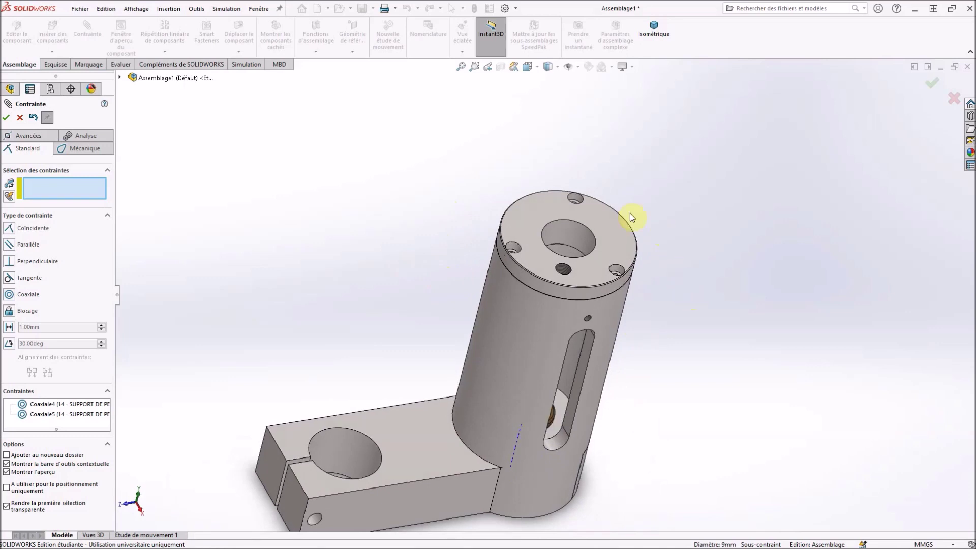
{"action": "left_click_drag", "start_coordinate": [600, 239], "coordinate": [661, 145]}
{"action": "left_click", "coordinate": [674, 251]}
{"action": "middle_click_drag", "start_coordinate": [674, 251], "coordinate": [643, 142]}
{"action": "left_click", "coordinate": [642, 139]}
{"action": "middle_click_drag", "start_coordinate": [658, 180], "coordinate": [639, 218]}
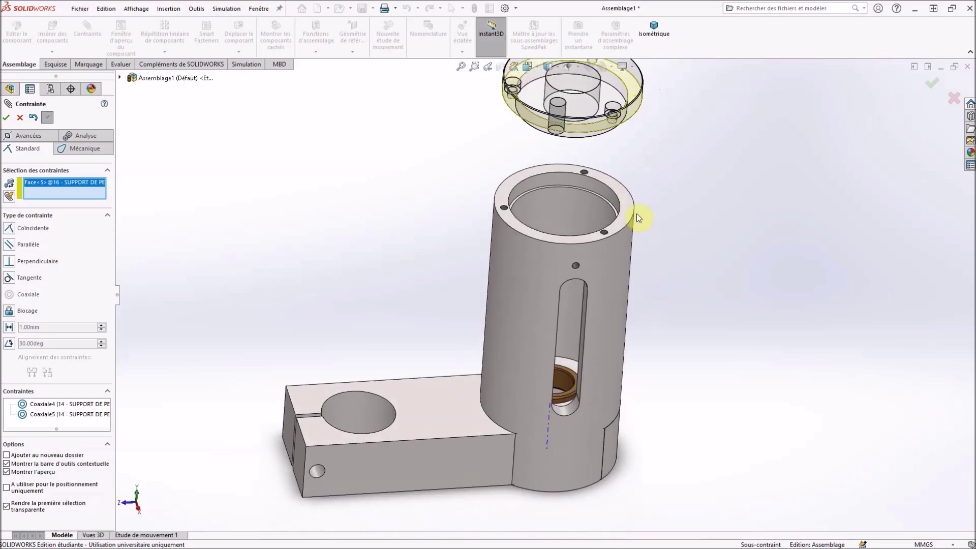
{"action": "left_click", "coordinate": [627, 220]}
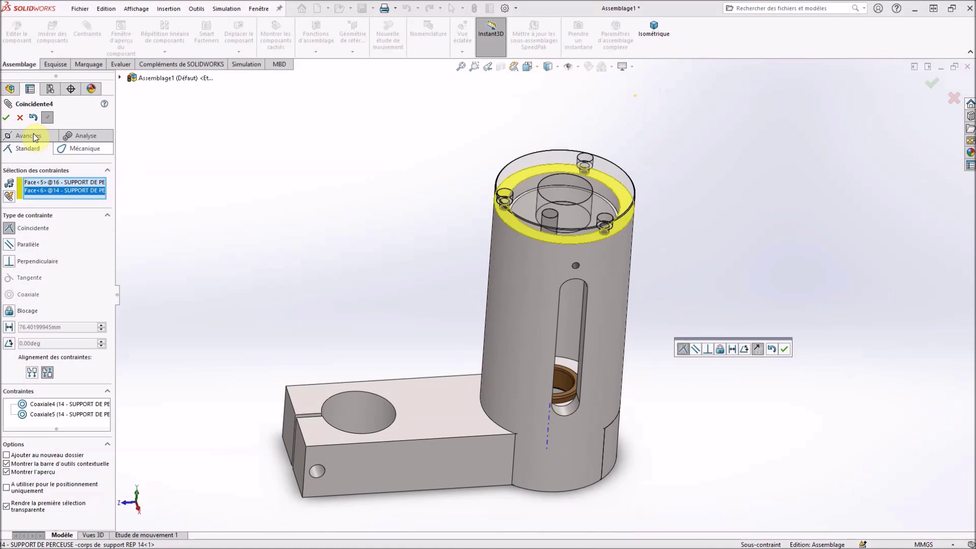
{"action": "left_click", "coordinate": [7, 118]}
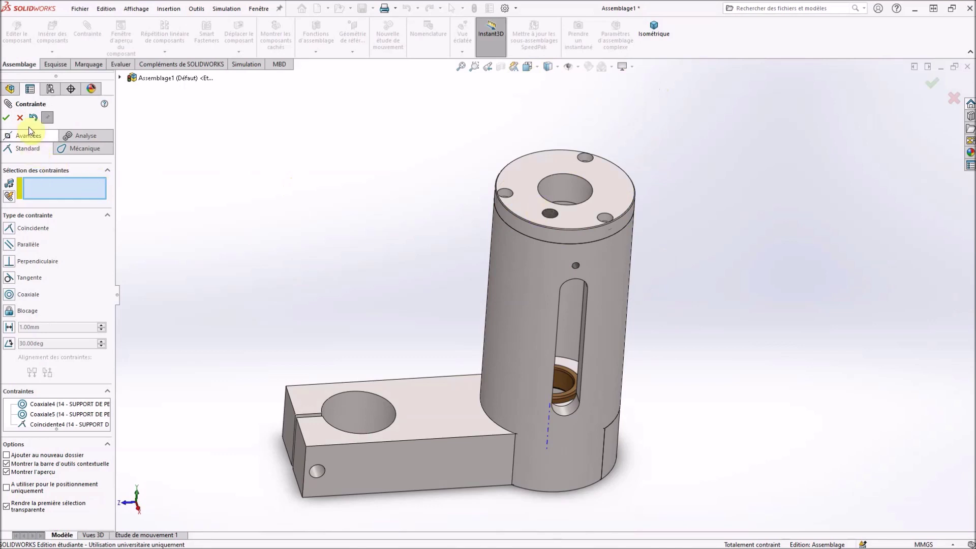
{"action": "left_click", "coordinate": [6, 117]}
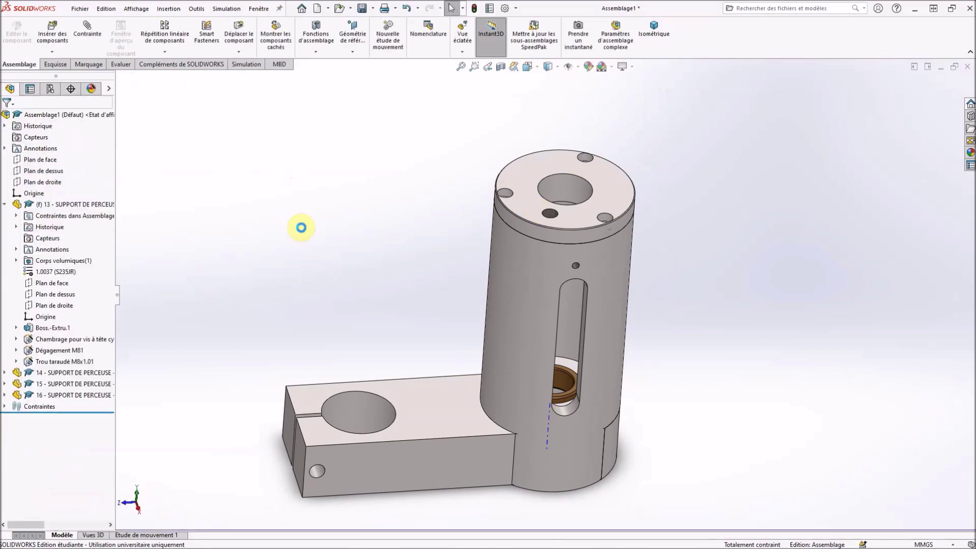
- Insert the upper guide bushing part "17 - SUPPORT DE PERCEUSE - bague de guidage haute REP 17" and place it freely above cover REP 16
{"action": "middle_click_drag", "start_coordinate": [310, 227], "coordinate": [316, 174]}
{"action": "left_click", "coordinate": [52, 33]}
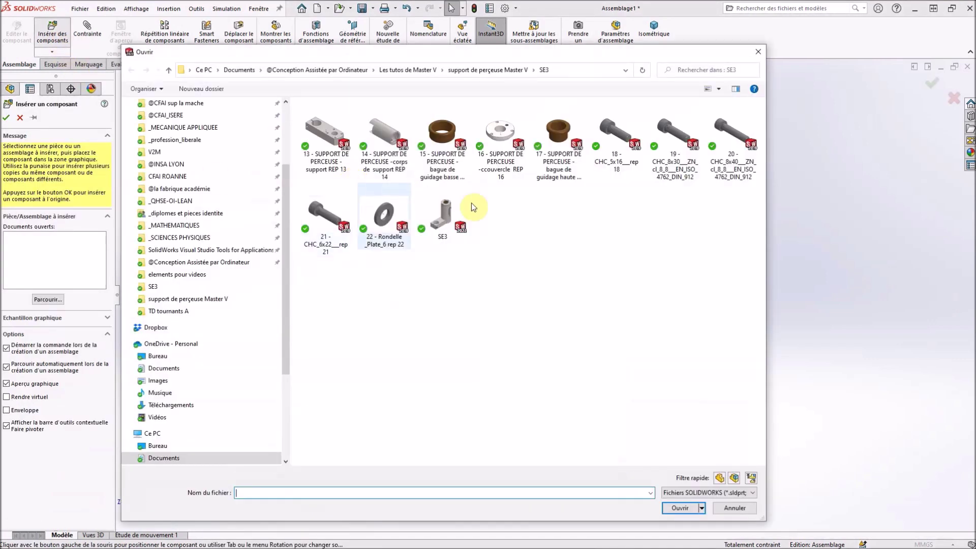
{"action": "left_click", "coordinate": [558, 153]}
{"action": "left_click", "coordinate": [681, 508]}
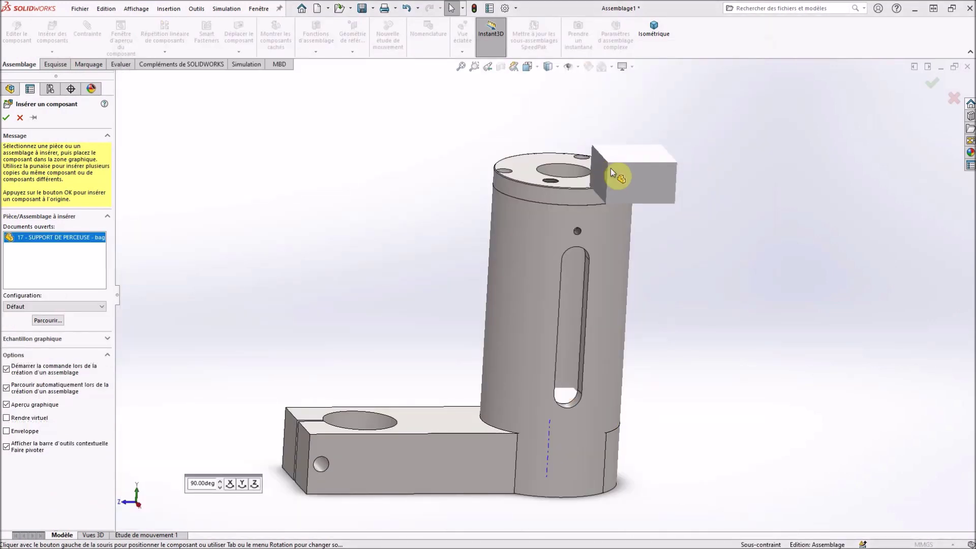
{"action": "left_click", "coordinate": [604, 134]}
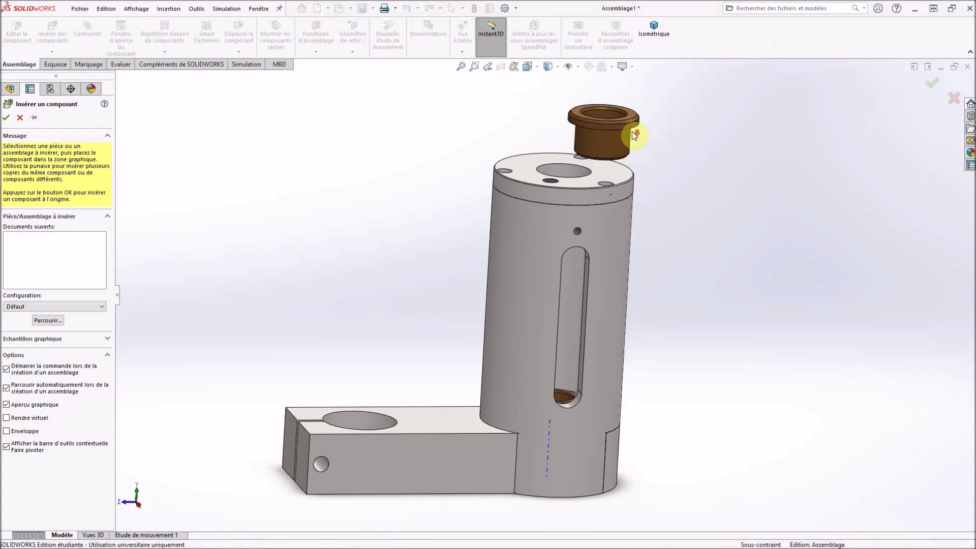
- Add a concentric mate between the outer cylindrical face of bushing REP 17 and the central bore of cover REP 16
{"action": "scroll", "coordinate": [635, 133], "scroll_direction": "down", "scroll_amount": 5}
{"action": "left_click", "coordinate": [568, 199]}
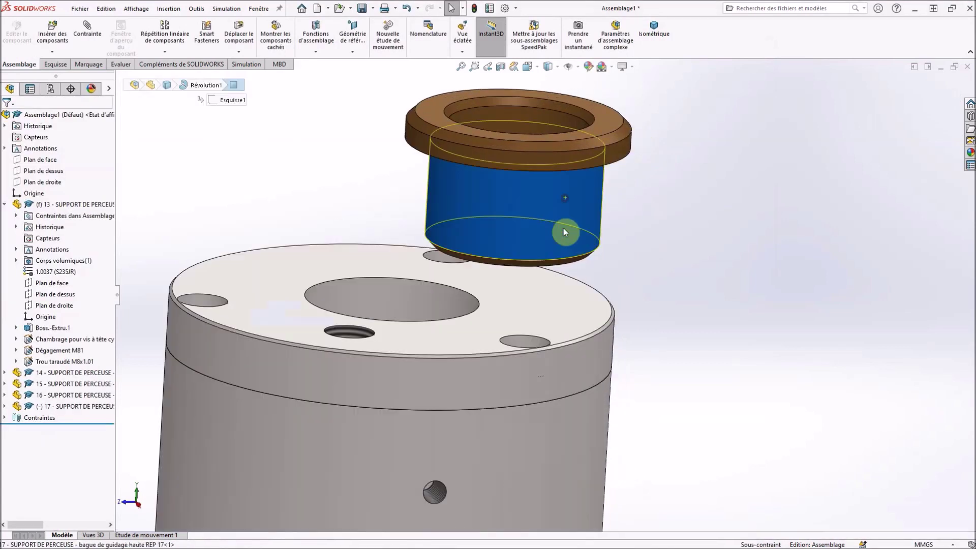
{"action": "left_click", "coordinate": [82, 41]}
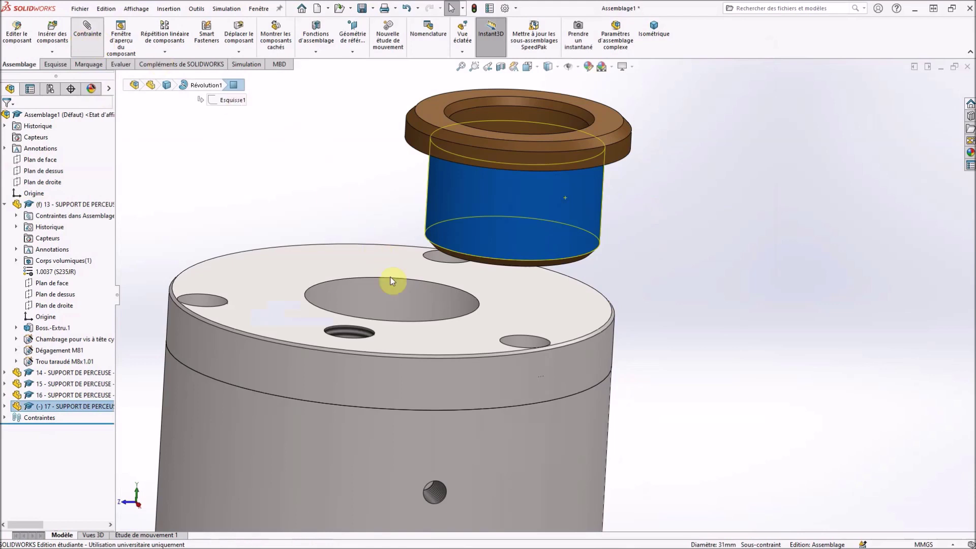
{"action": "left_click", "coordinate": [388, 299]}
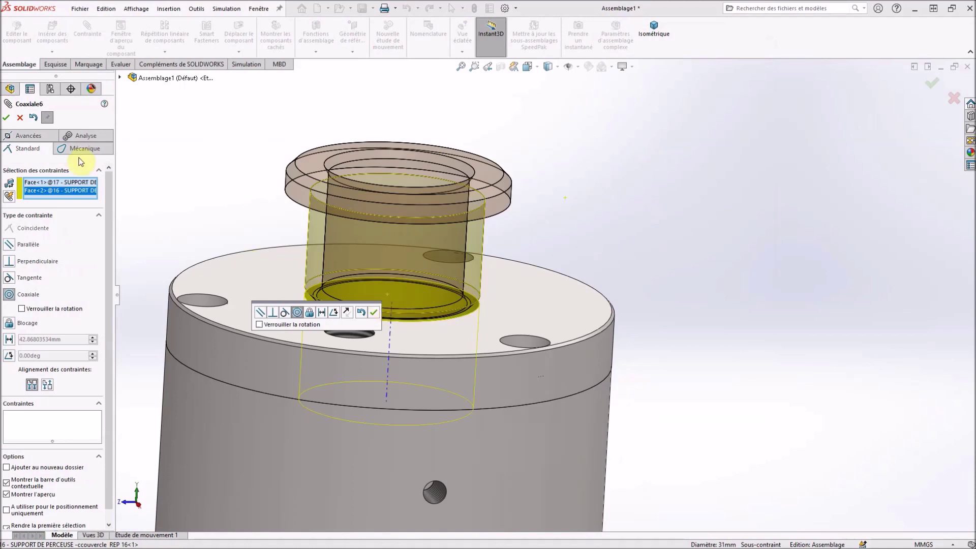
{"action": "left_click", "coordinate": [7, 119]}
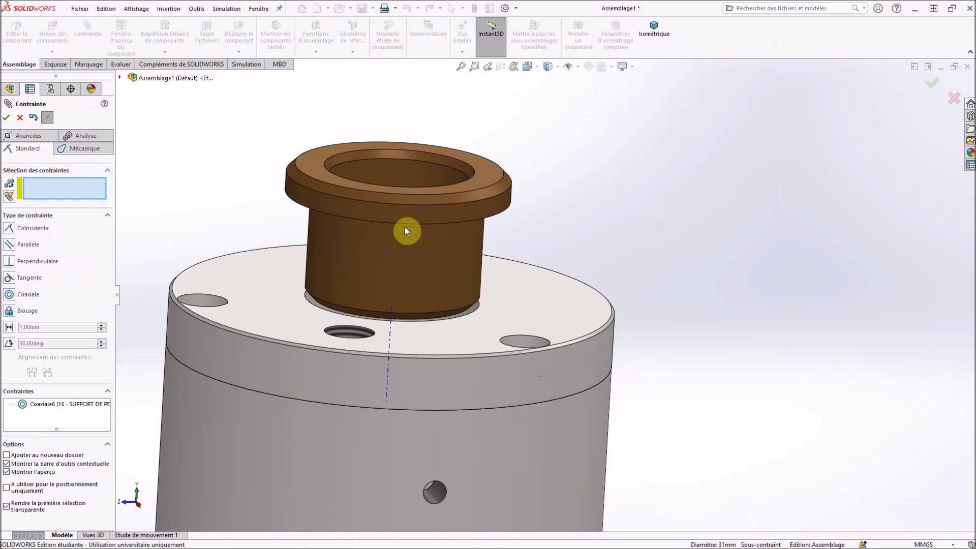
- Add a coincident mate between the outer flat face of cover REP 16 and the flange underside of bushing REP 17, and finish mating
{"action": "left_click", "coordinate": [501, 300]}
{"action": "middle_click_drag", "start_coordinate": [501, 300], "coordinate": [499, 197]}
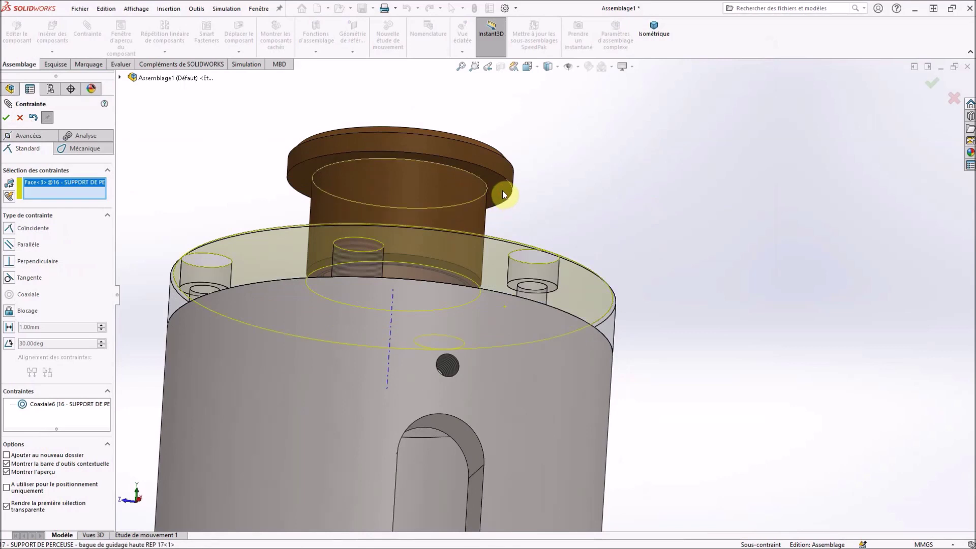
{"action": "left_click", "coordinate": [503, 194]}
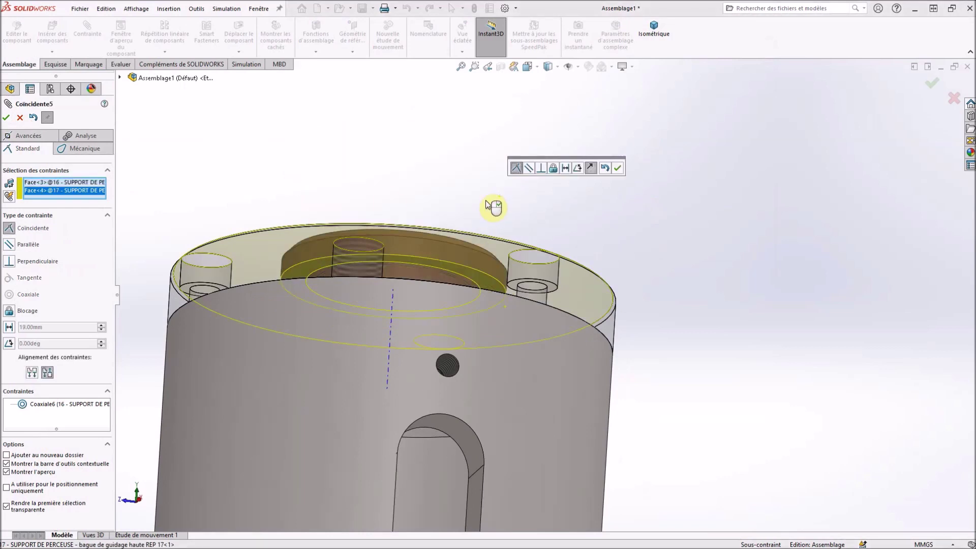
{"action": "left_click", "coordinate": [7, 118]}
{"action": "left_click", "coordinate": [7, 118]}
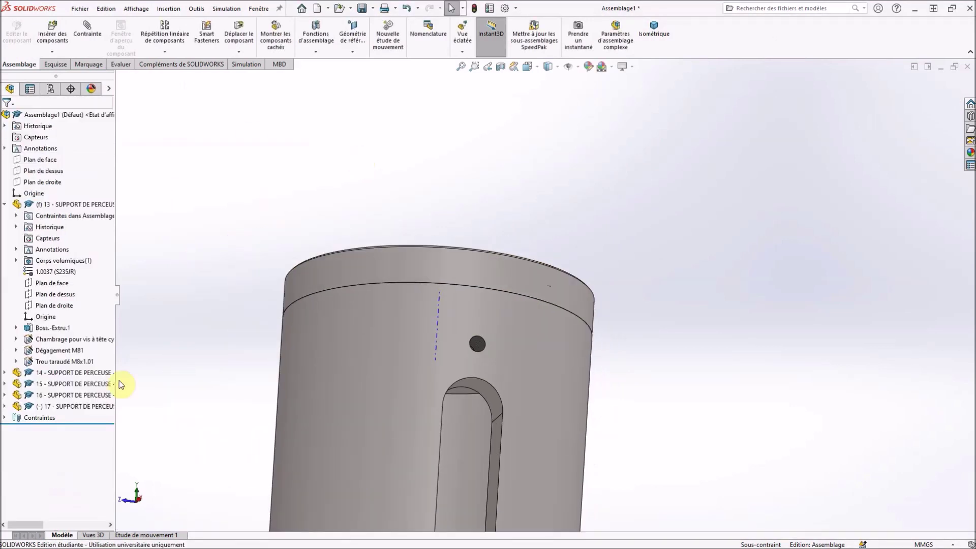
- Edit the concentric mate Coaxiale6 between cover REP 16 and bushing REP 17 to lock its rotation
{"action": "left_click", "coordinate": [5, 417]}
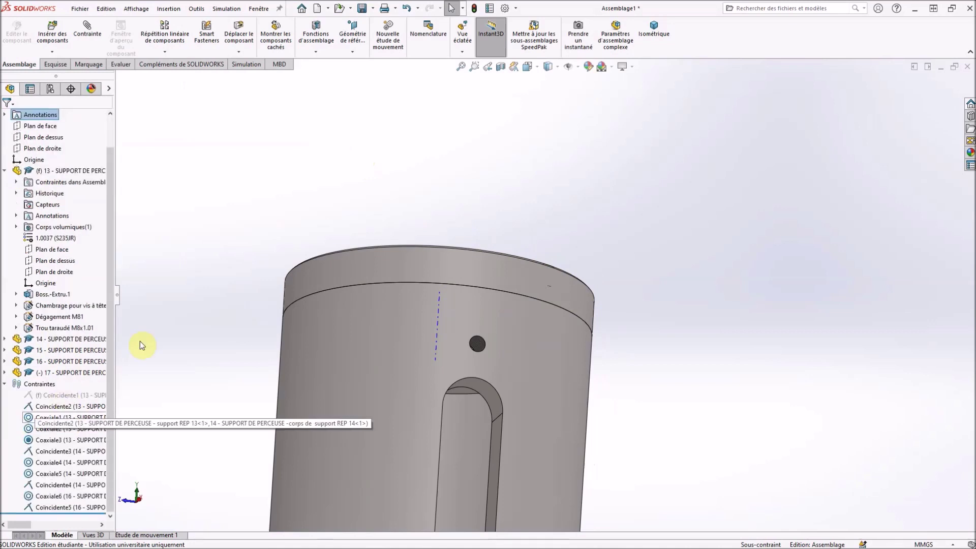
{"action": "left_click", "coordinate": [54, 503]}
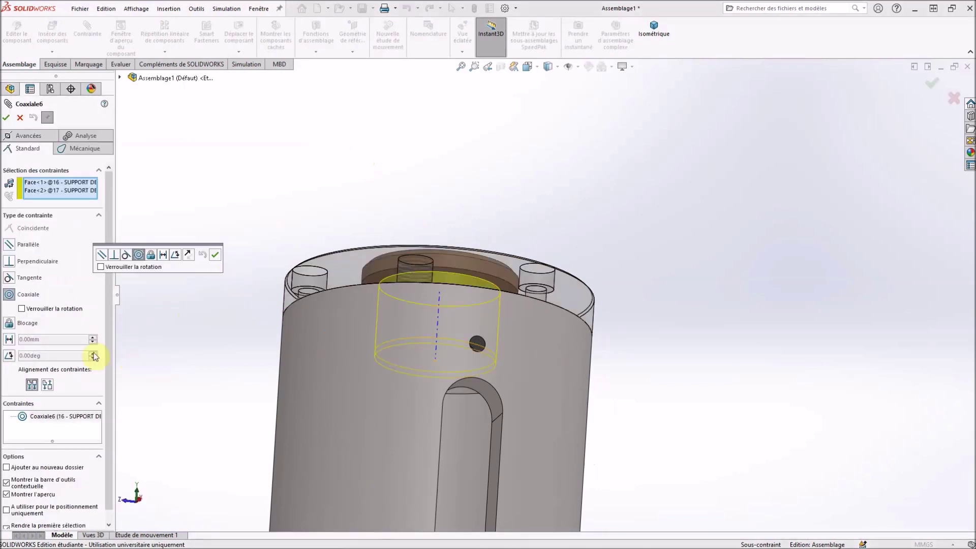
{"action": "left_click", "coordinate": [23, 309]}
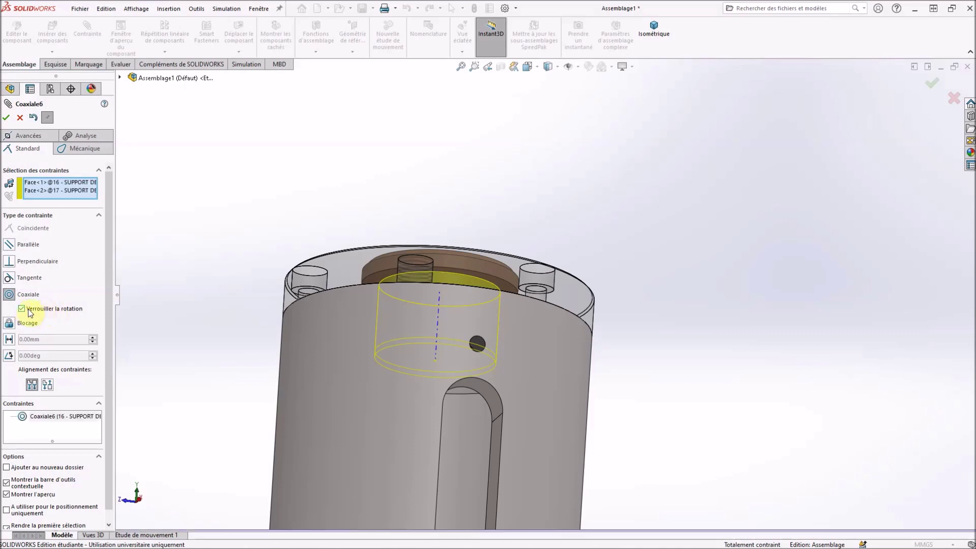
{"action": "left_click", "coordinate": [7, 117]}
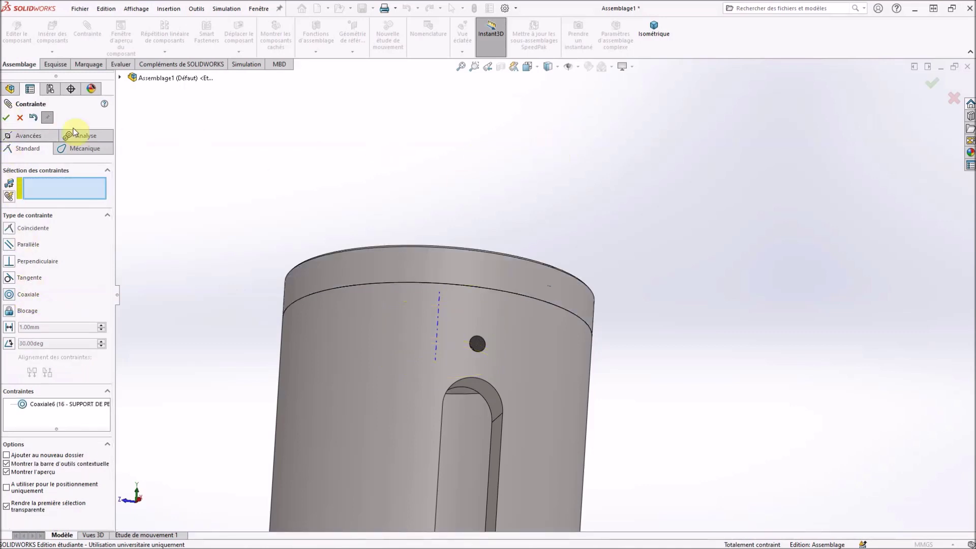
{"action": "left_click", "coordinate": [6, 118]}
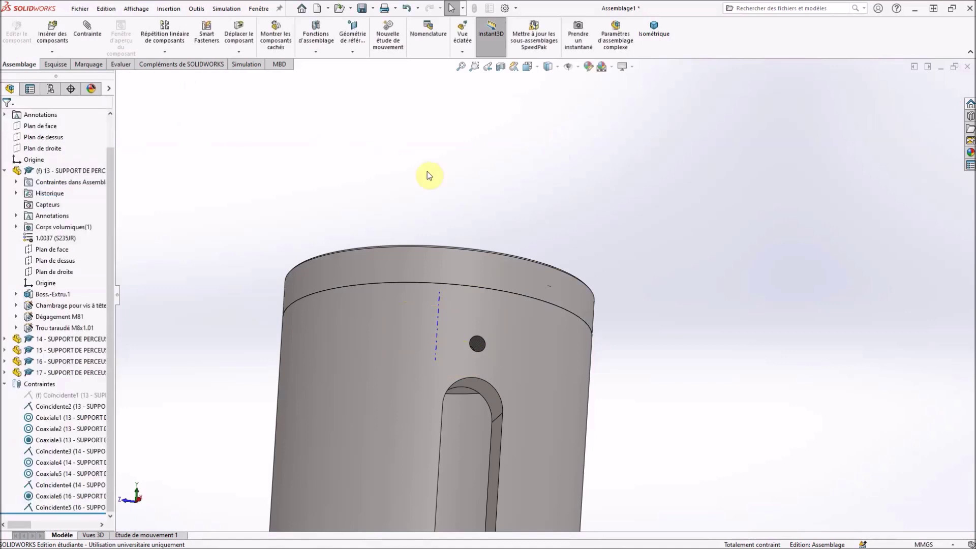
- Insert the screw "18 - CHC_5x16___rep 18" and place it freely beside the upper part of body REP 14
{"action": "scroll", "coordinate": [504, 228], "scroll_direction": "up", "scroll_amount": 8}
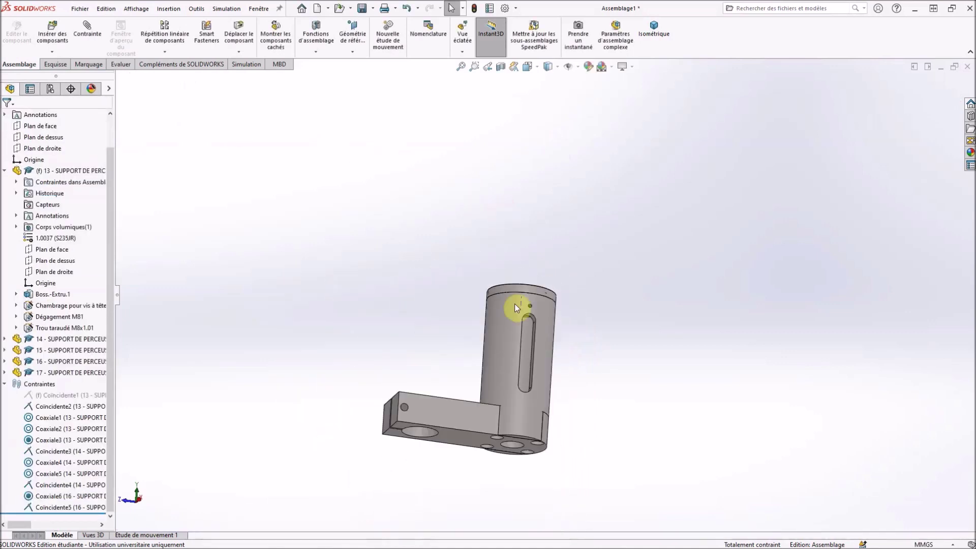
{"action": "middle_click_drag", "start_coordinate": [525, 346], "coordinate": [588, 342]}
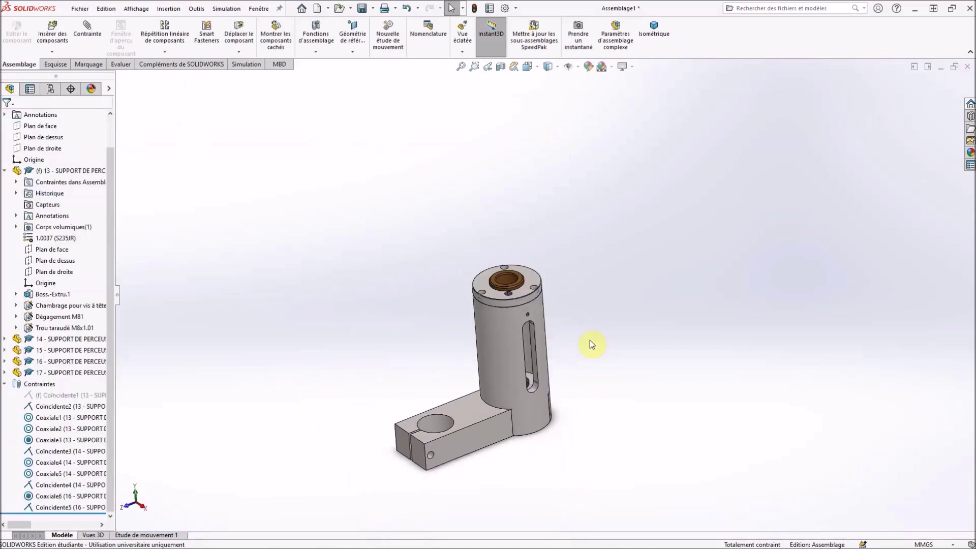
{"action": "scroll", "coordinate": [589, 341], "scroll_direction": "down", "scroll_amount": 3}
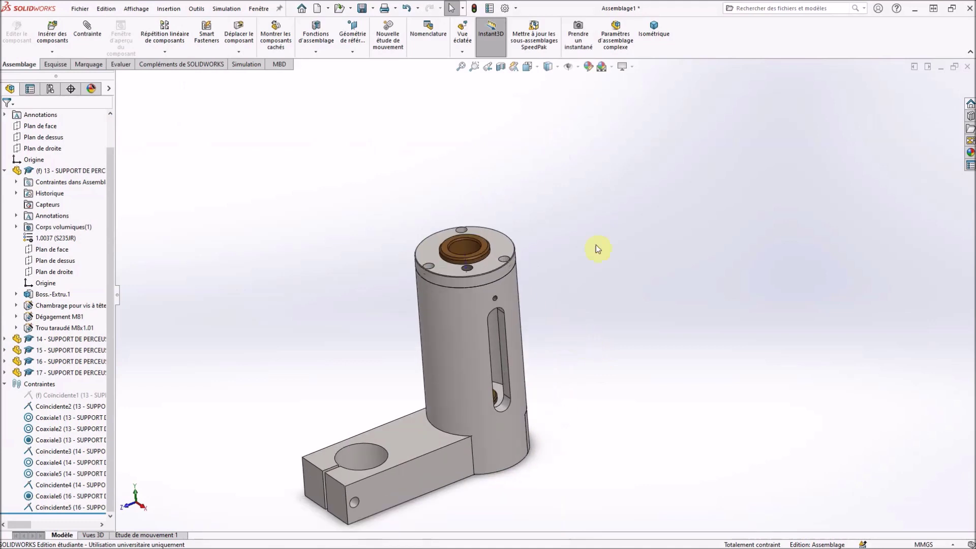
{"action": "left_click", "coordinate": [53, 34]}
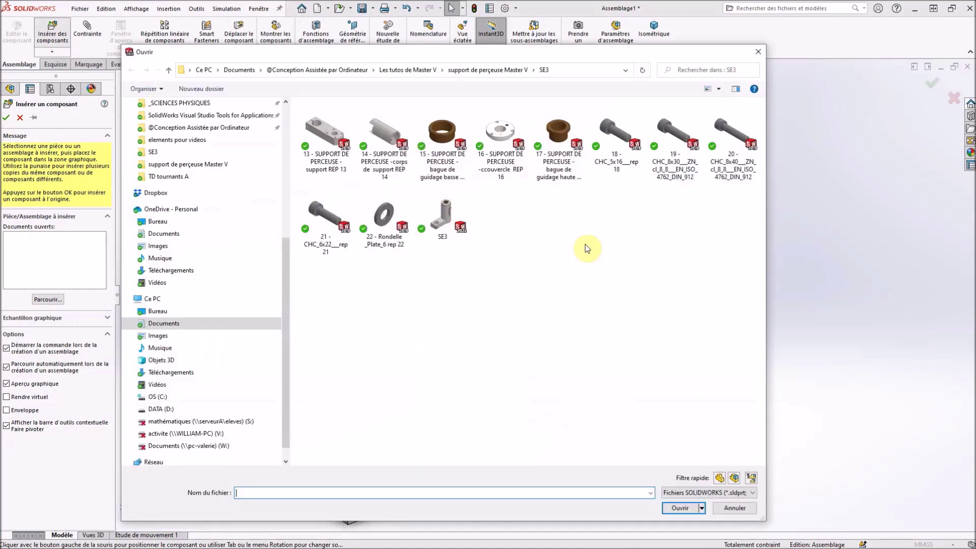
{"action": "left_click", "coordinate": [615, 135]}
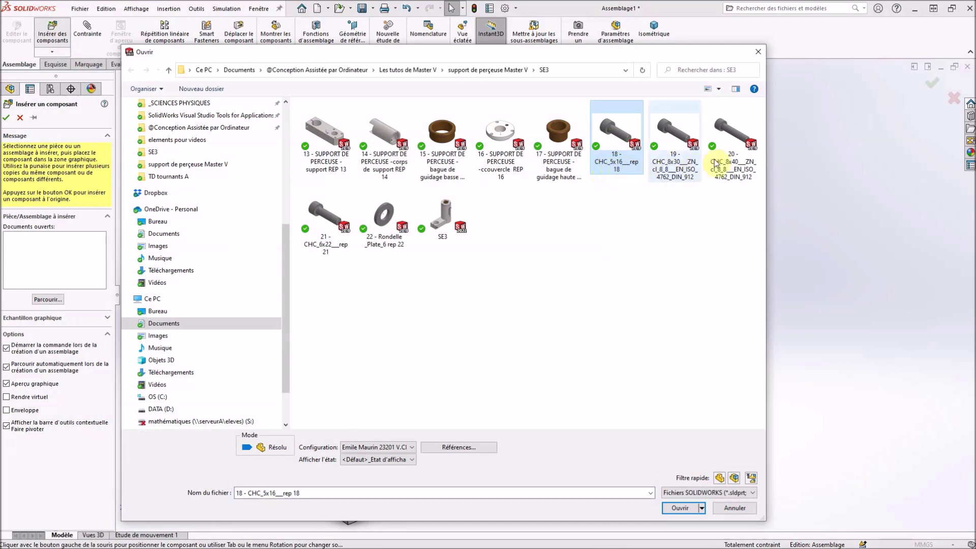
{"action": "left_click", "coordinate": [681, 508]}
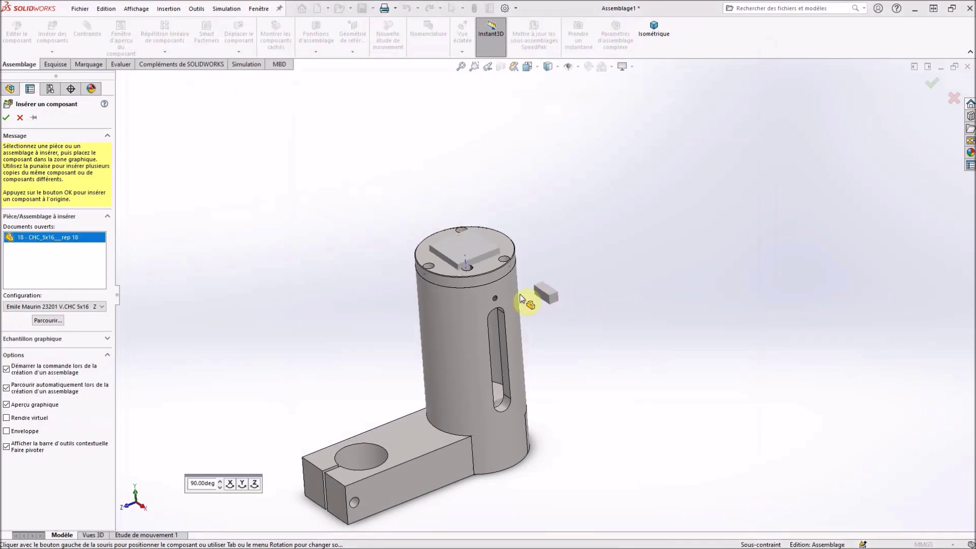
{"action": "scroll", "coordinate": [492, 305], "scroll_direction": "down", "scroll_amount": 8}
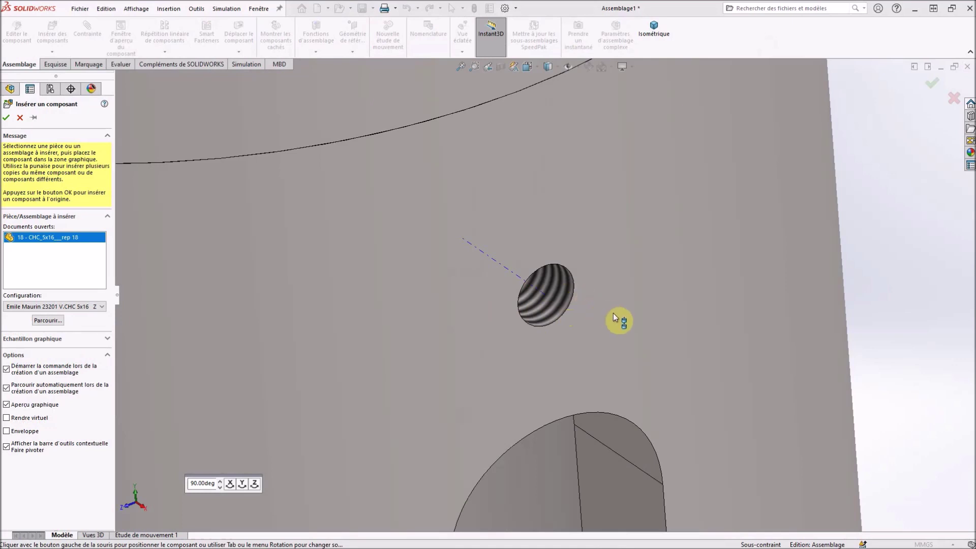
{"action": "scroll", "coordinate": [613, 313], "scroll_direction": "up", "scroll_amount": 5}
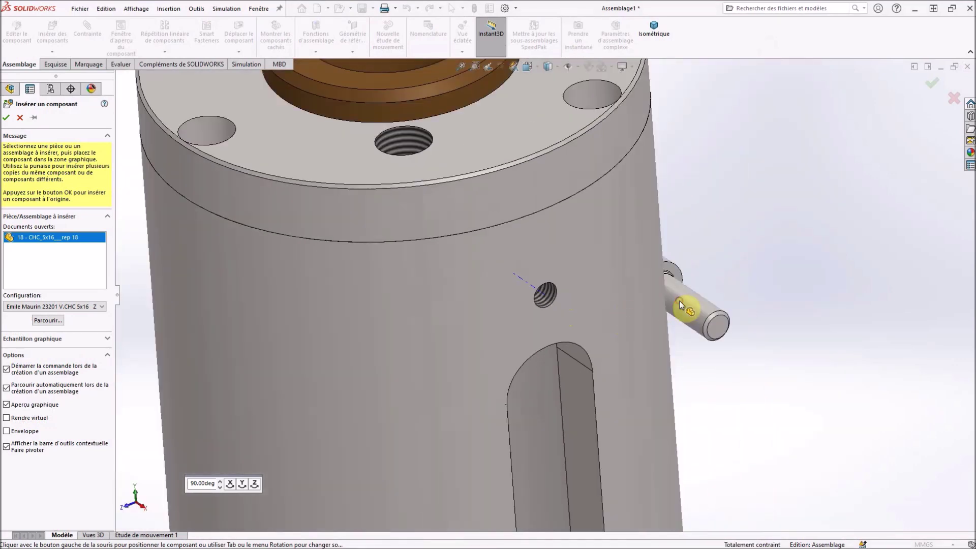
{"action": "left_click", "coordinate": [706, 312]}
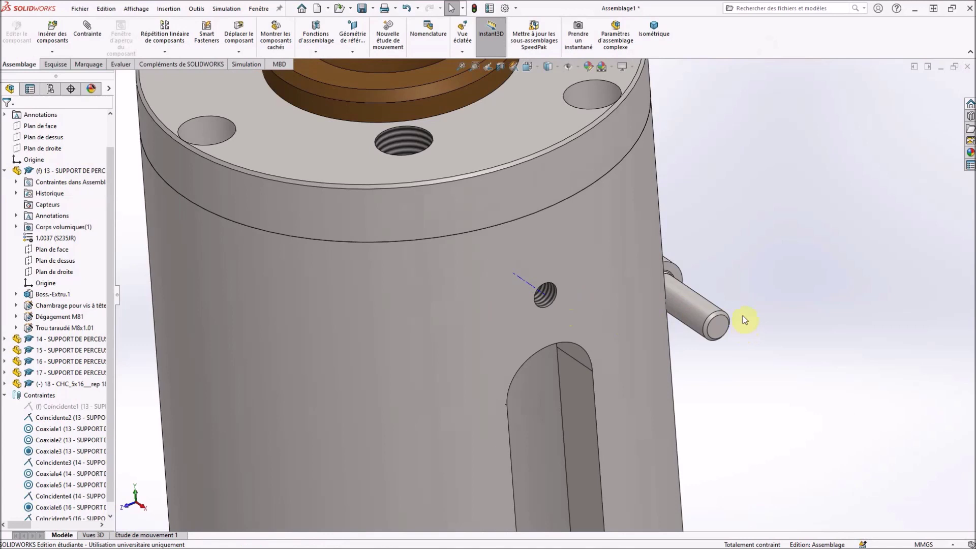
- Add a concentric mate between the shank of screw REP 18 and the small threaded side hole of body REP 14, flipping the mate alignment
{"action": "left_click", "coordinate": [707, 316]}
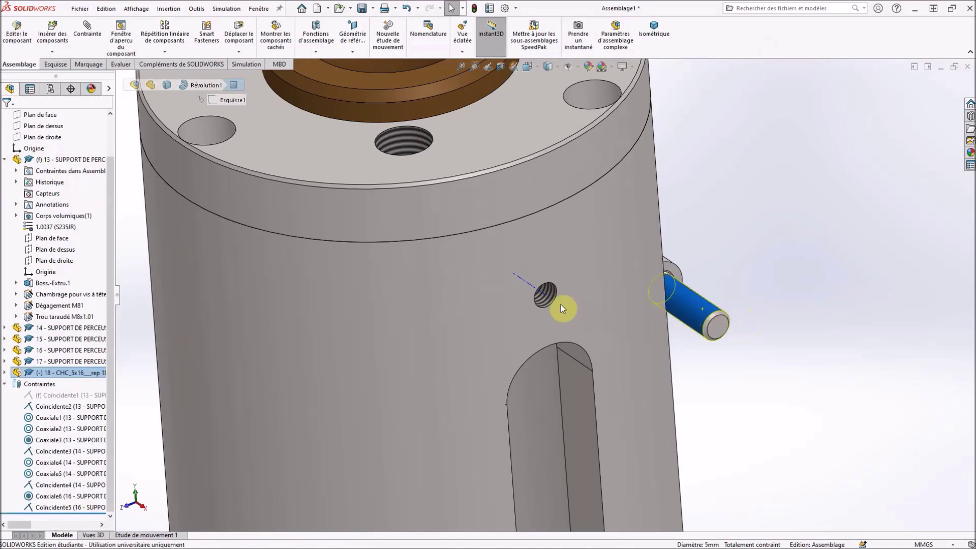
{"action": "left_click", "coordinate": [84, 30]}
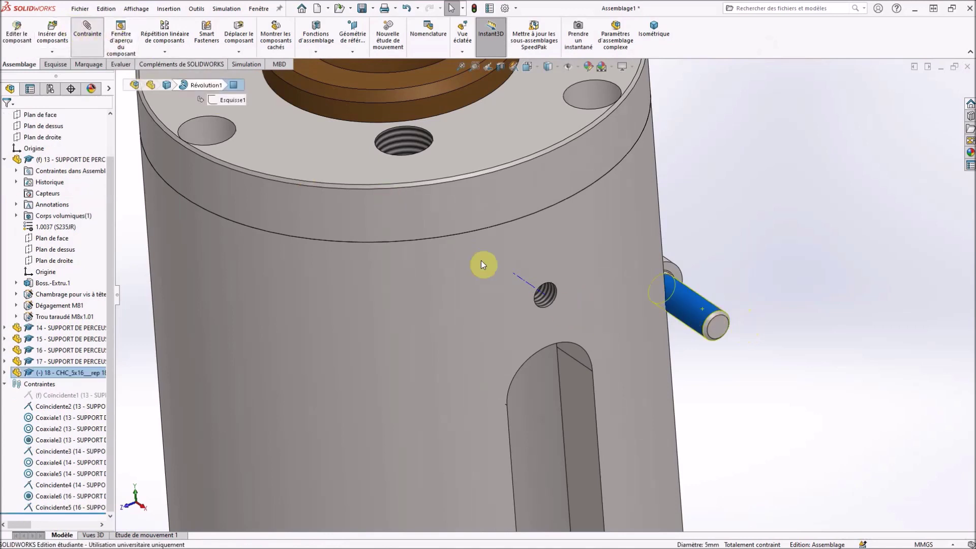
{"action": "left_click", "coordinate": [551, 290]}
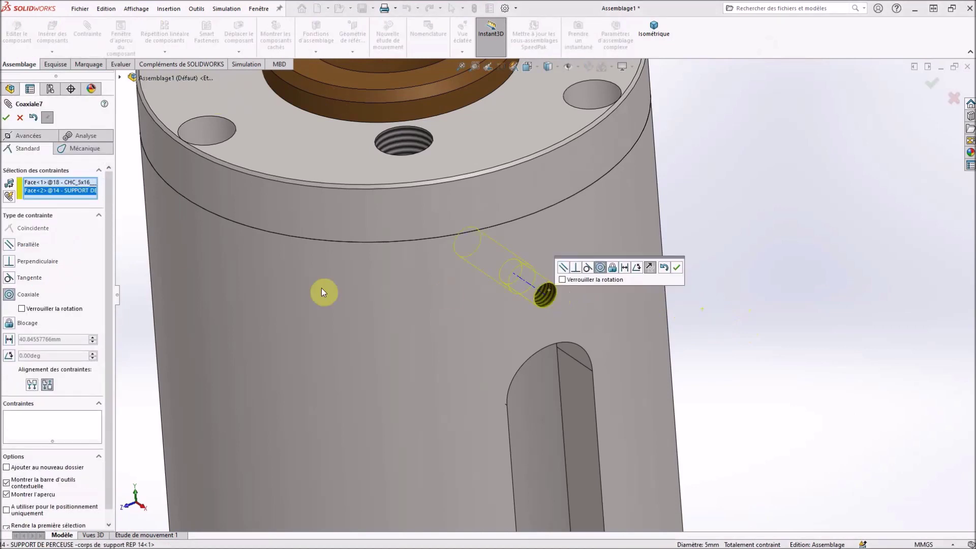
{"action": "left_click", "coordinate": [31, 385]}
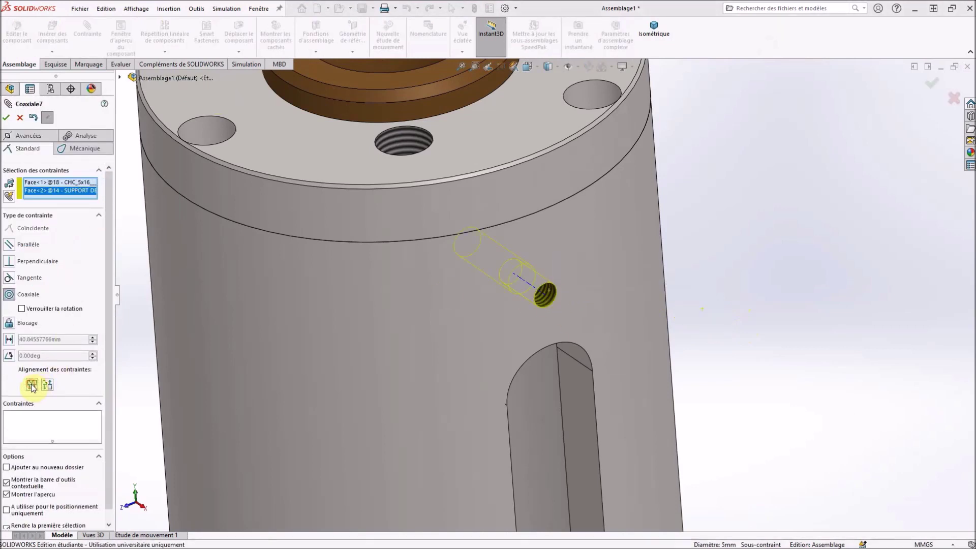
{"action": "left_click", "coordinate": [6, 118]}
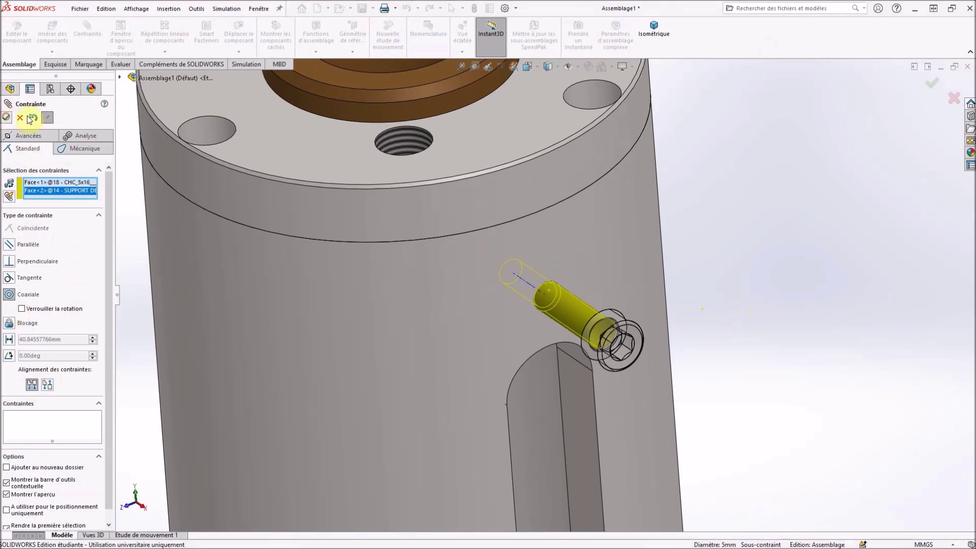
- Slide screw REP 18 along its axis partway into the threaded side hole of body REP 14, and finish mating
{"action": "scroll", "coordinate": [726, 298], "scroll_direction": "up", "scroll_amount": 2}
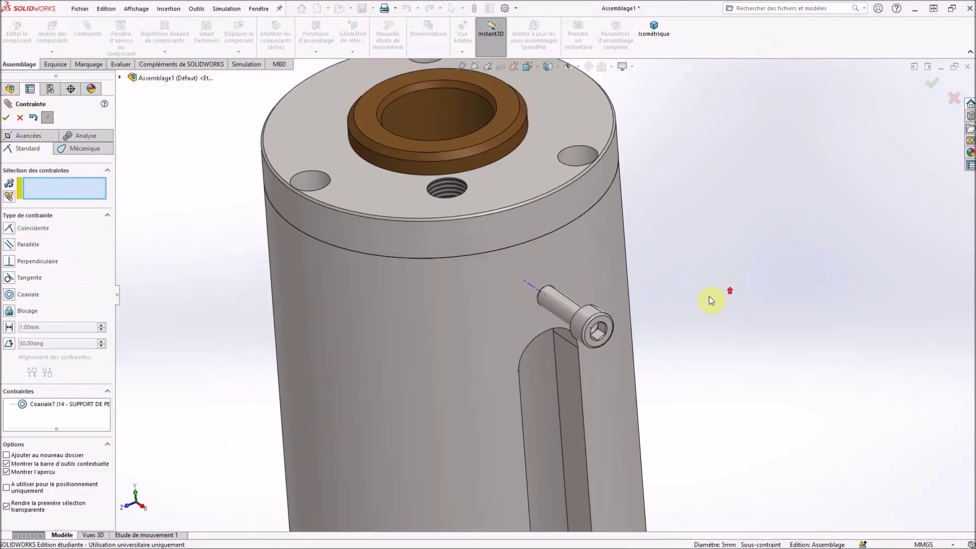
{"action": "middle_click_drag", "start_coordinate": [683, 297], "coordinate": [721, 263]}
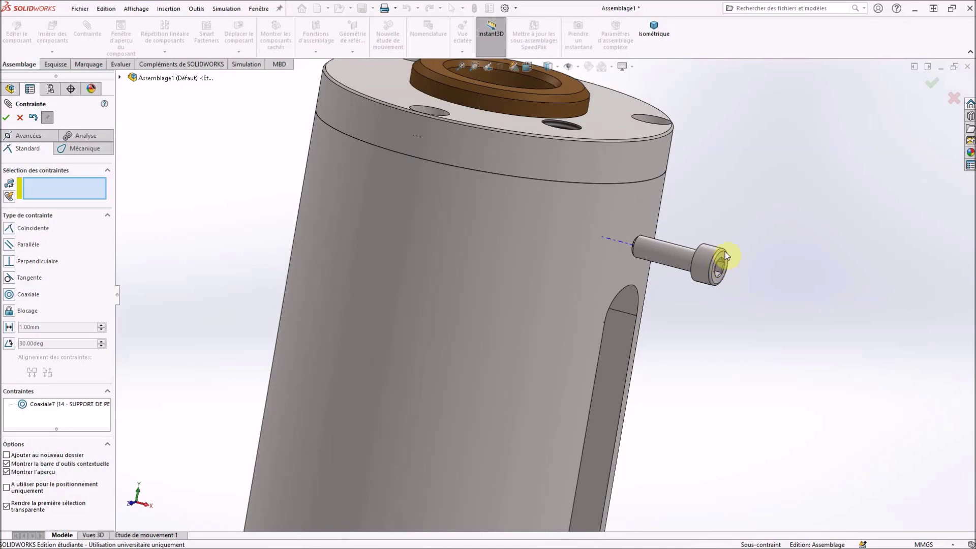
{"action": "scroll", "coordinate": [725, 254], "scroll_direction": "down", "scroll_amount": 3}
{"action": "left_click_drag", "start_coordinate": [650, 274], "coordinate": [612, 258]}
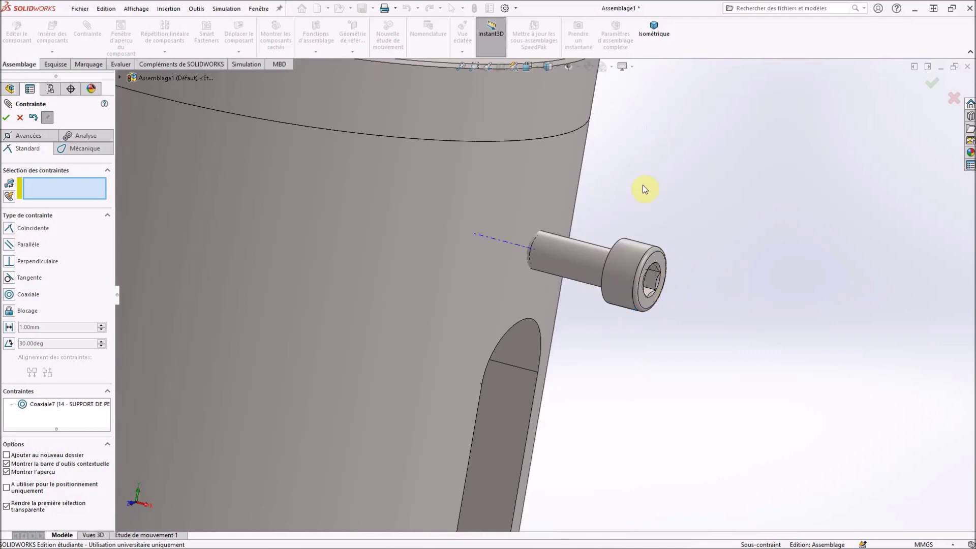
{"action": "mouse_move", "coordinate": [584, 270]}
{"action": "left_mouse_down"}
{"action": "mouse_move", "coordinate": [551, 270]}
{"action": "mouse_move", "coordinate": [564, 267]}
{"action": "left_mouse_up"}
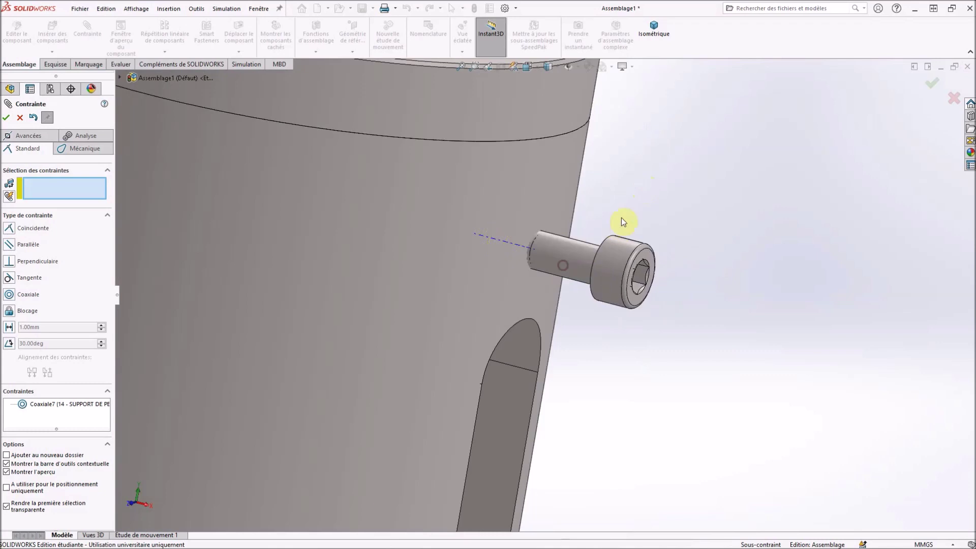
{"action": "middle_click_drag", "start_coordinate": [627, 218], "coordinate": [627, 187]}
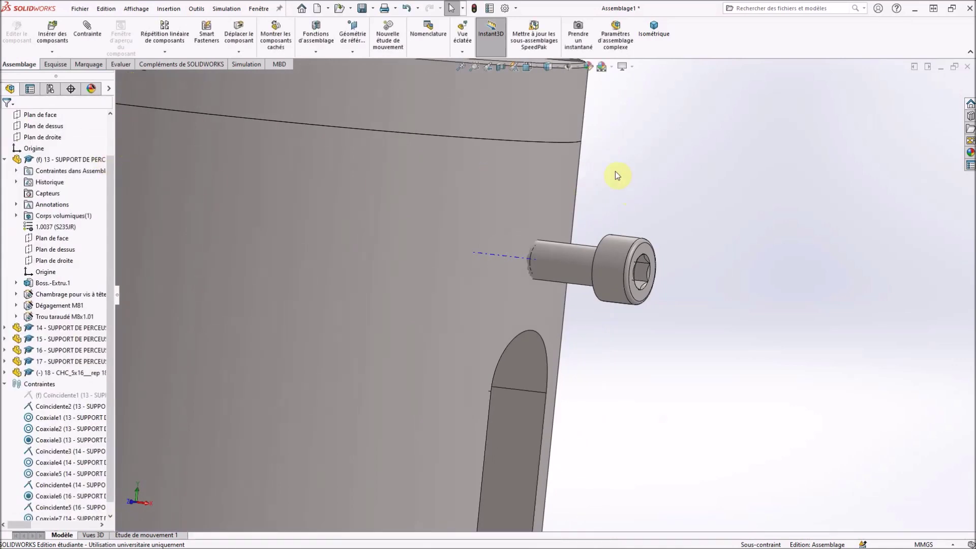
- Insert the screw "19 - CHC_8x30___ZN_cl_8_8___EN_ISO_4762_DIN_912" into the counterbored hole of support REP 13 nearest the slotted side and clamp arm
{"action": "left_click", "coordinate": [52, 32]}
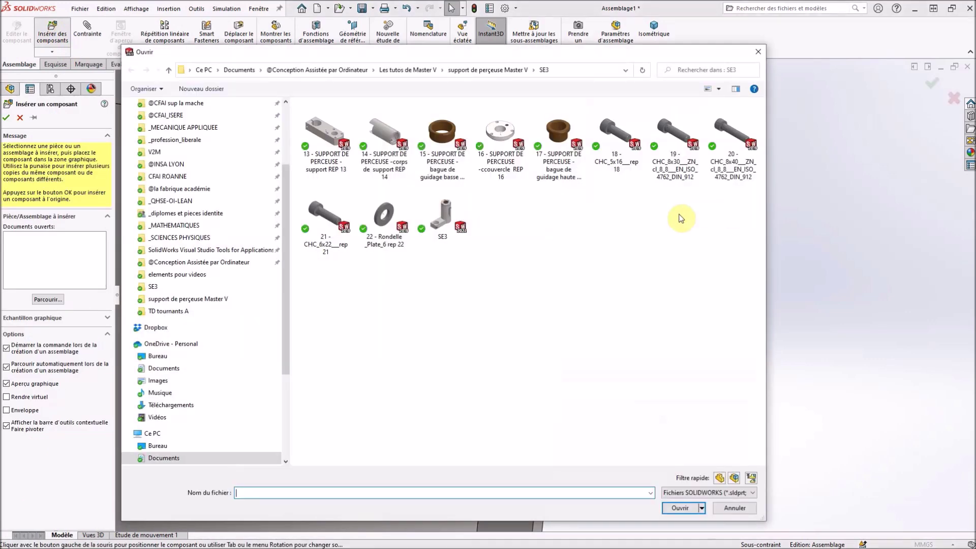
{"action": "left_click", "coordinate": [682, 151]}
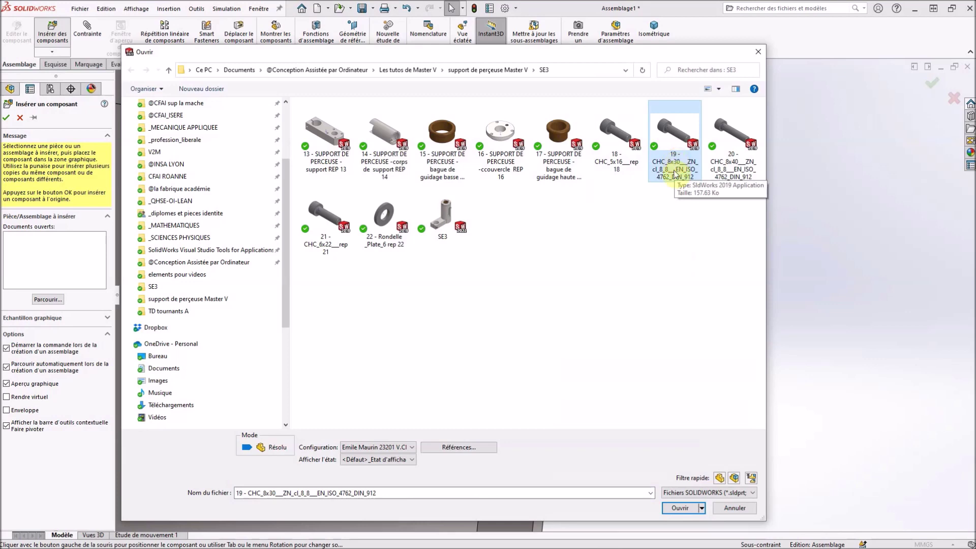
{"action": "left_click", "coordinate": [679, 508]}
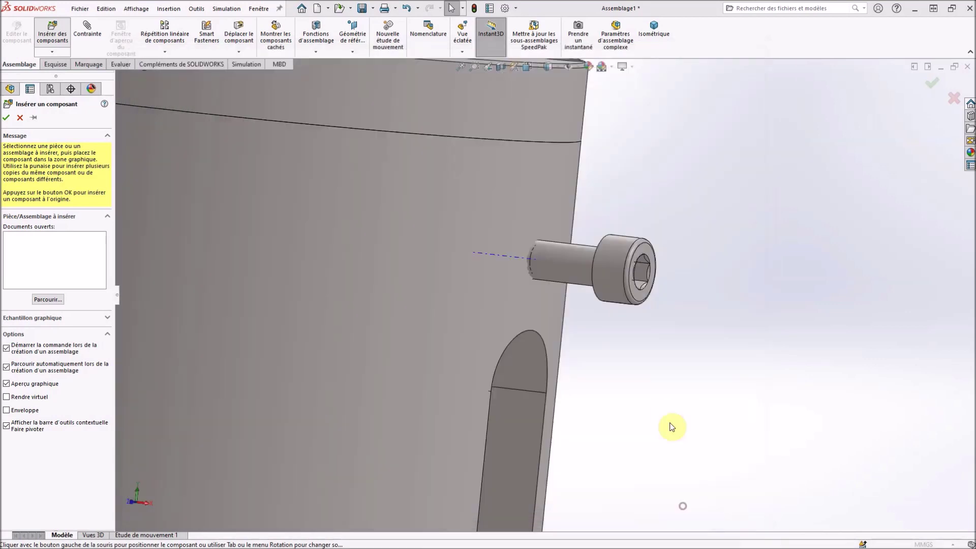
{"action": "scroll", "coordinate": [621, 397], "scroll_direction": "up", "scroll_amount": 2}
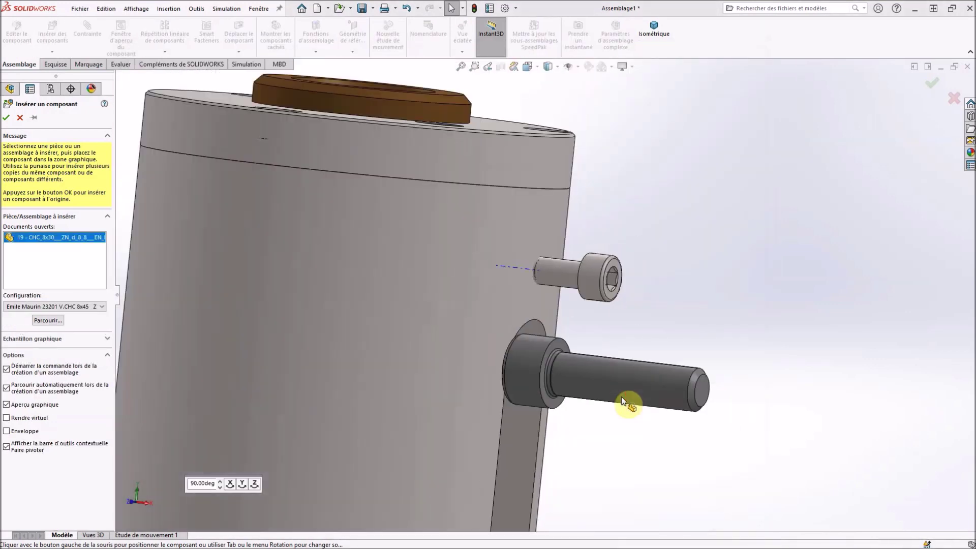
{"action": "scroll", "coordinate": [622, 397], "scroll_direction": "up", "scroll_amount": 8}
{"action": "middle_click_drag", "start_coordinate": [537, 464], "coordinate": [546, 267]}
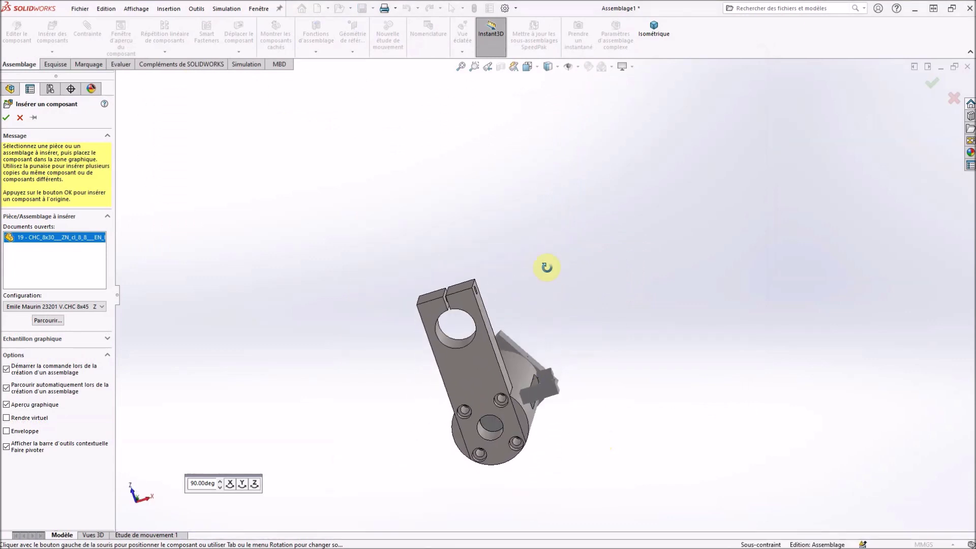
{"action": "scroll", "coordinate": [509, 399], "scroll_direction": "down", "scroll_amount": 5}
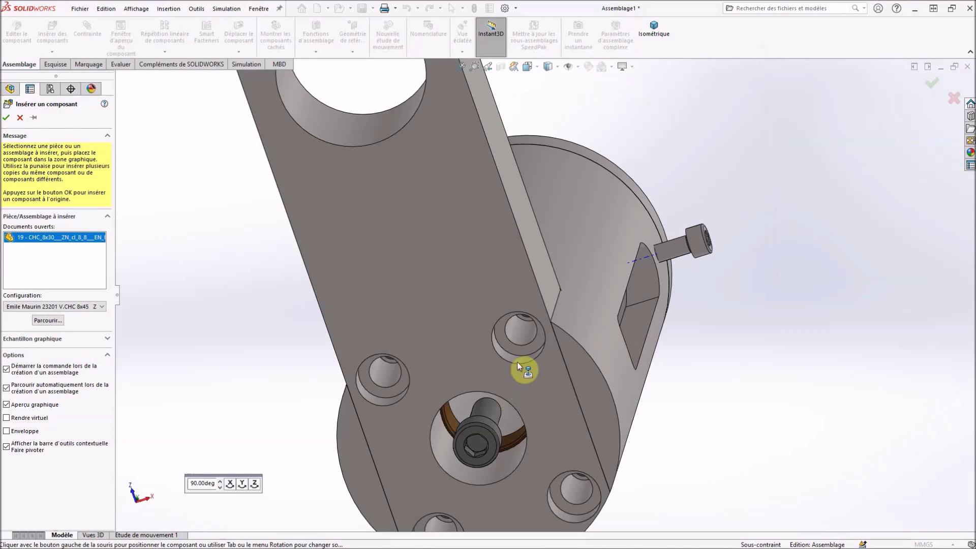
{"action": "scroll", "coordinate": [517, 362], "scroll_direction": "down", "scroll_amount": 2}
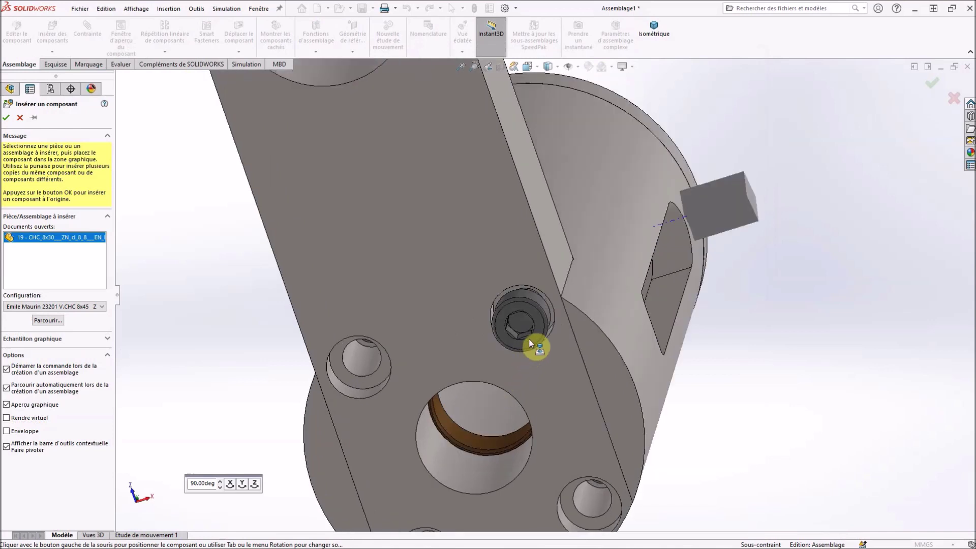
{"action": "left_click", "coordinate": [529, 337]}
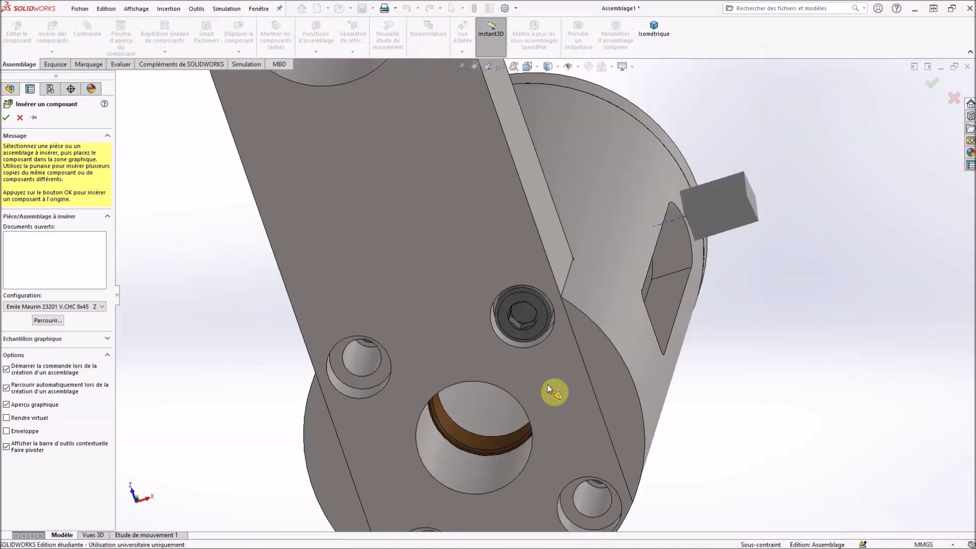
- Copy the CHC_8x30 screw with mates into the adjacent counterbored hole on the same side of support REP 13, referencing its bore and seat face
{"action": "scroll", "coordinate": [564, 396], "scroll_direction": "up", "scroll_amount": 5}
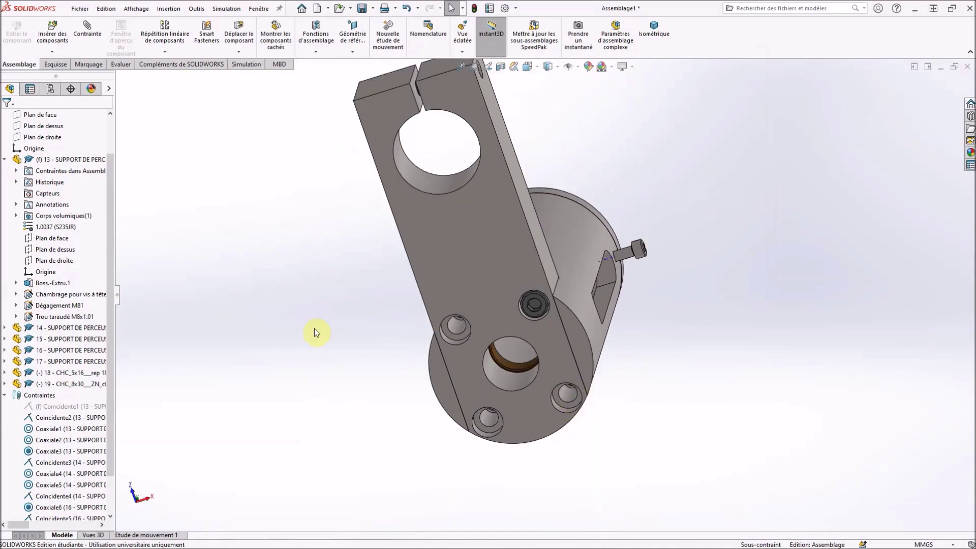
{"action": "right_click", "coordinate": [542, 313]}
{"action": "left_click", "coordinate": [594, 394]}
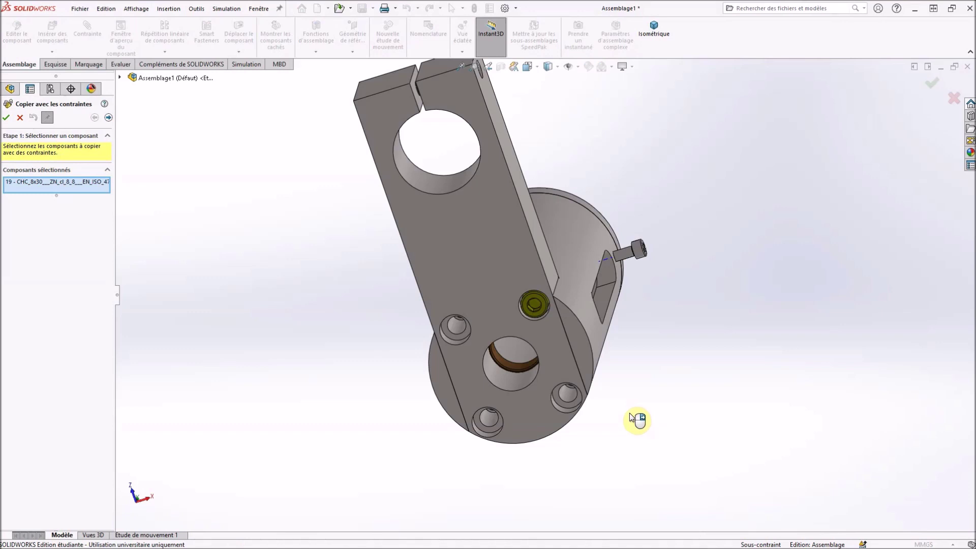
{"action": "left_click", "coordinate": [108, 118]}
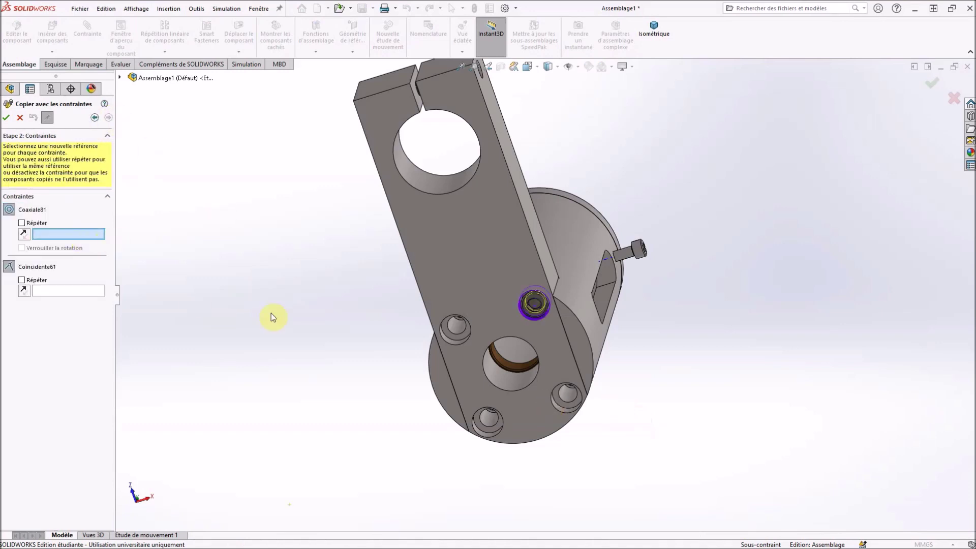
{"action": "scroll", "coordinate": [574, 415], "scroll_direction": "down", "scroll_amount": 4}
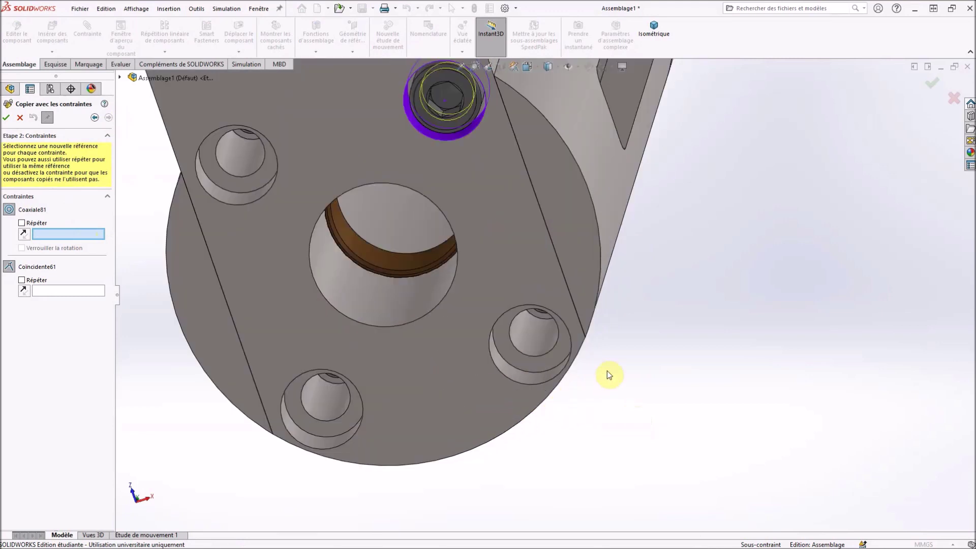
{"action": "scroll", "coordinate": [602, 371], "scroll_direction": "down", "scroll_amount": 2}
{"action": "left_click", "coordinate": [517, 371]}
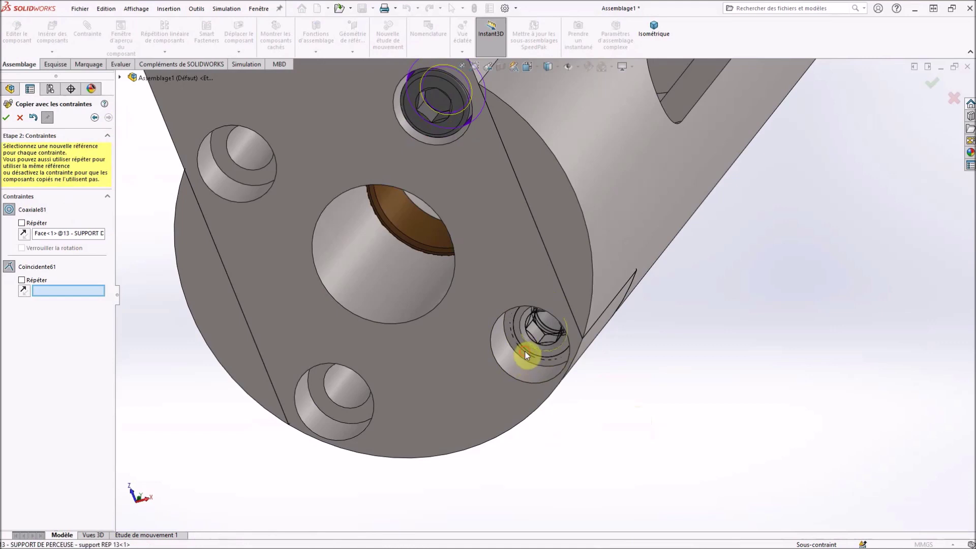
{"action": "left_click", "coordinate": [525, 351]}
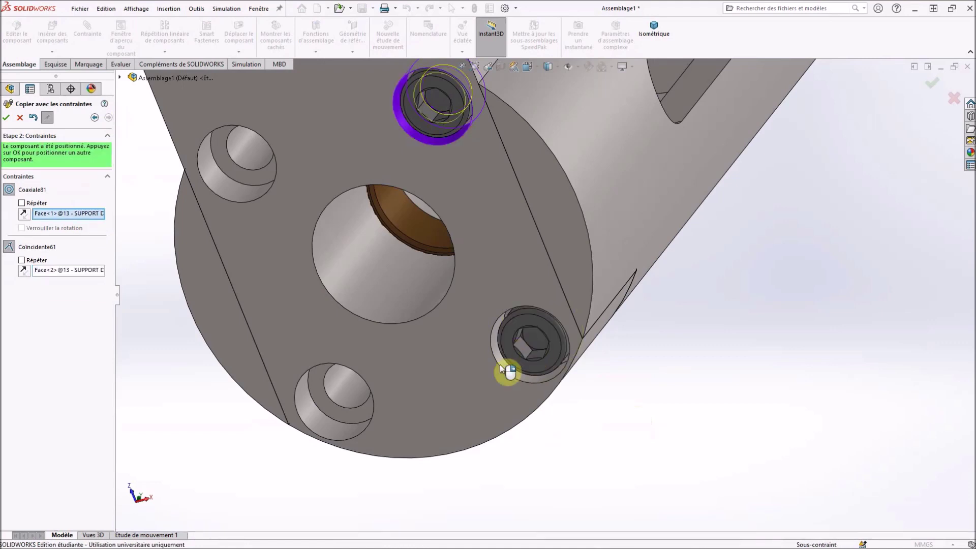
{"action": "left_click", "coordinate": [7, 118]}
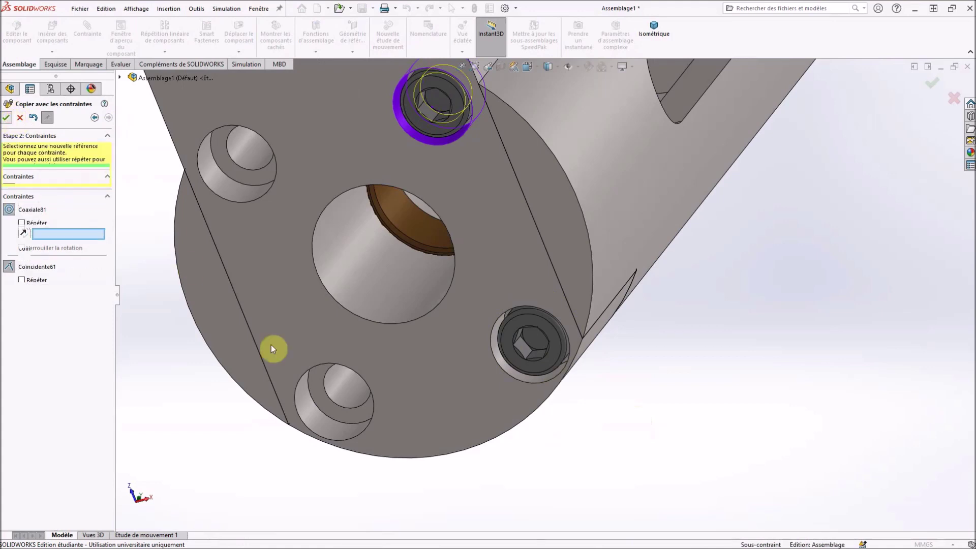
- Place a second mated copy of the CHC_8x30 screw in the counterbored hole diagonally opposite the original screw
{"action": "left_click", "coordinate": [316, 420]}
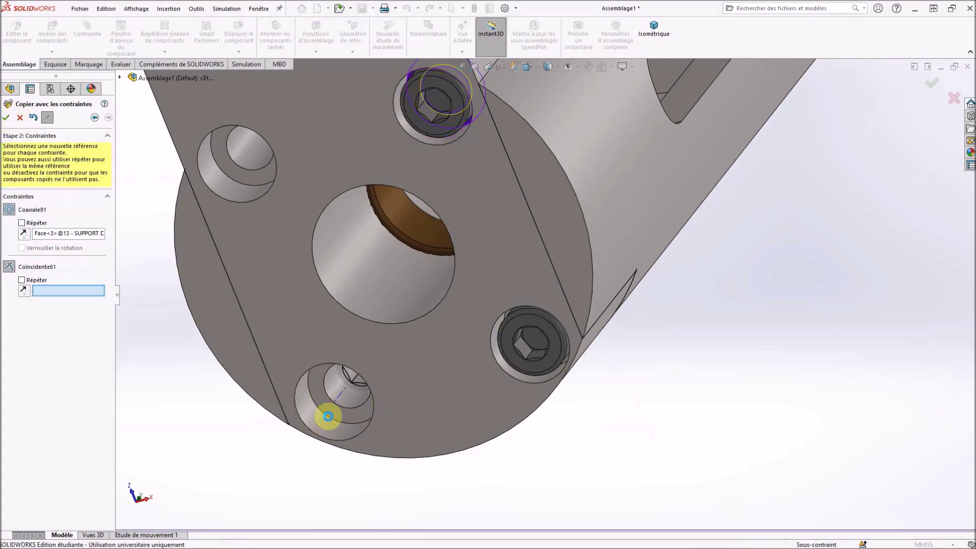
{"action": "left_click", "coordinate": [331, 411]}
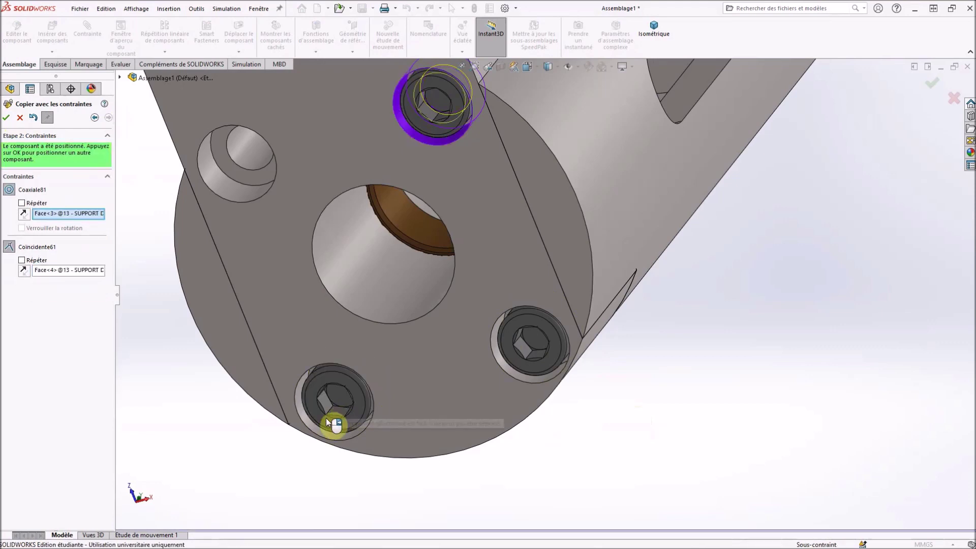
{"action": "left_click", "coordinate": [7, 117]}
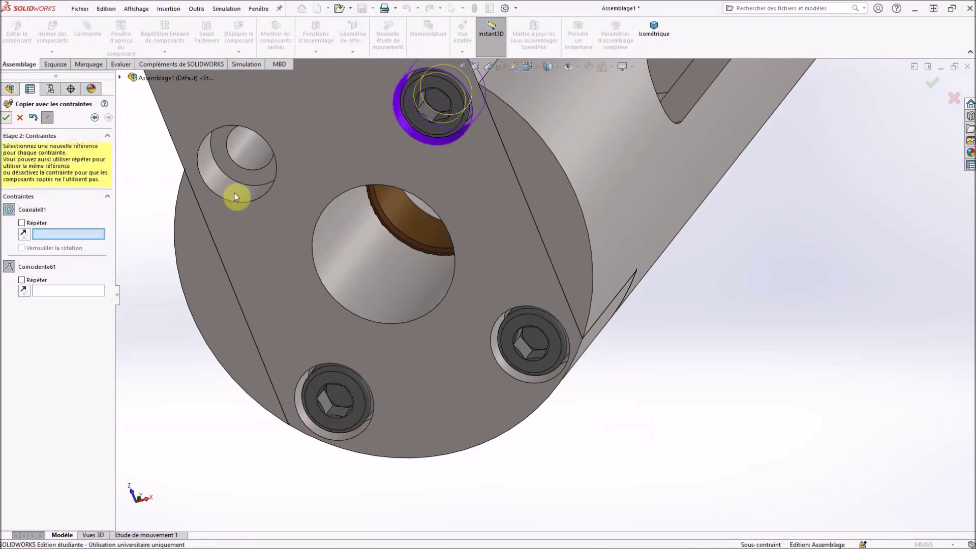
- Place a third mated copy of the CHC_8x30 screw in the remaining empty counterbored hole of support REP 13, and finish copying
{"action": "left_click", "coordinate": [236, 177]}
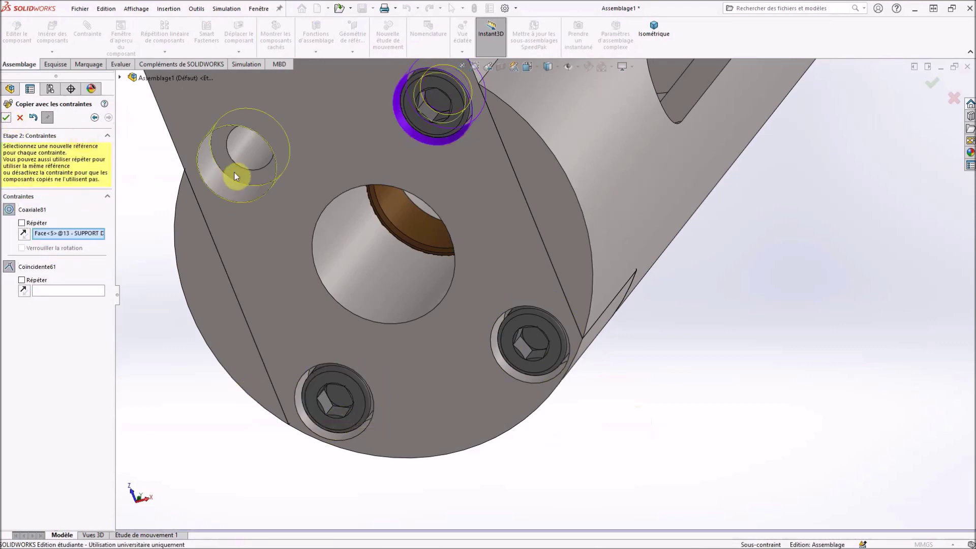
{"action": "left_click", "coordinate": [231, 164]}
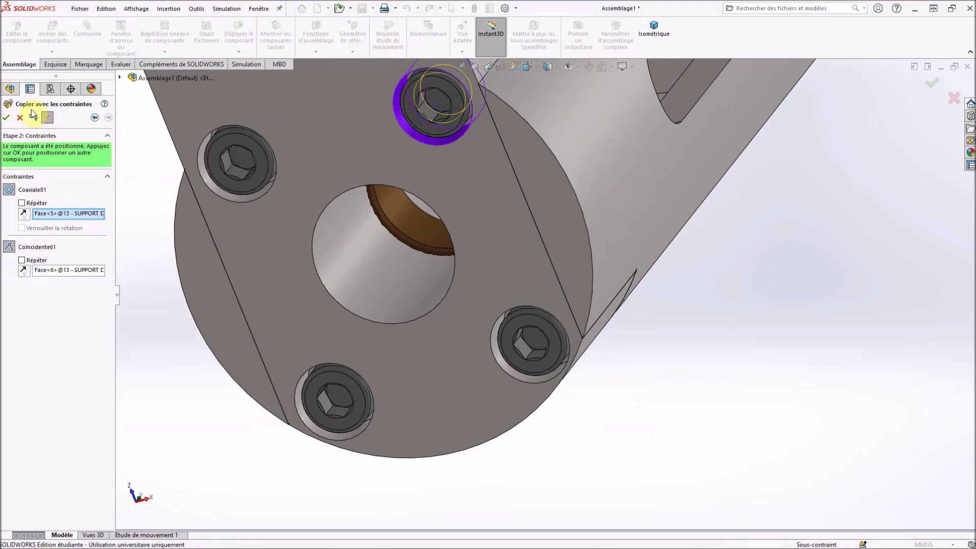
{"action": "left_click", "coordinate": [7, 118]}
{"action": "left_click", "coordinate": [19, 118]}
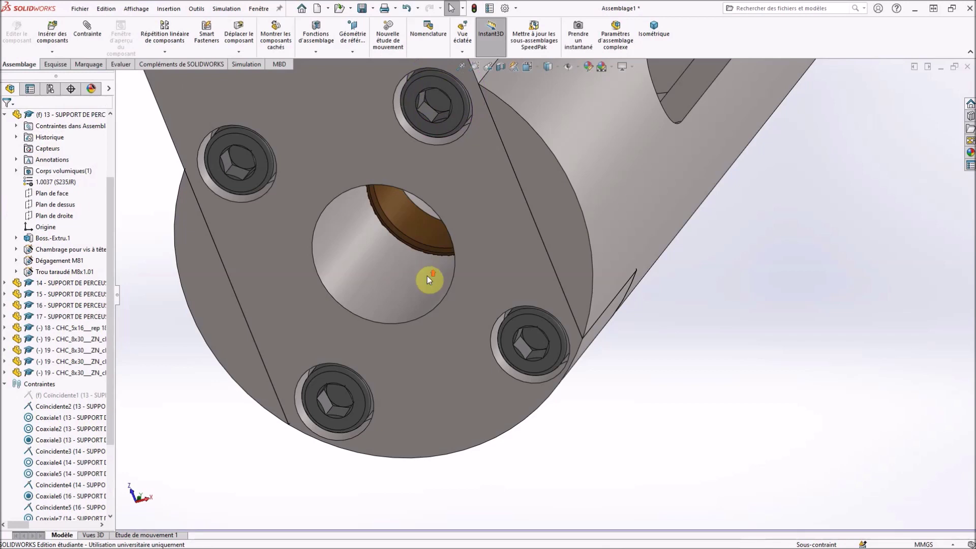
- Insert the screw "20 - CHC_8x40___ZN_cl_8_8___EN_ISO_4762_DIN_912" into the clamping hole at the slotted end of support REP 13
{"action": "scroll", "coordinate": [428, 279], "scroll_direction": "up", "scroll_amount": 9}
{"action": "middle_click_drag", "start_coordinate": [523, 157], "coordinate": [585, 225]}
{"action": "scroll", "coordinate": [593, 173], "scroll_direction": "down", "scroll_amount": 5}
{"action": "middle_click_drag", "start_coordinate": [601, 169], "coordinate": [553, 146]}
{"action": "scroll", "coordinate": [553, 182], "scroll_direction": "down", "scroll_amount": 5}
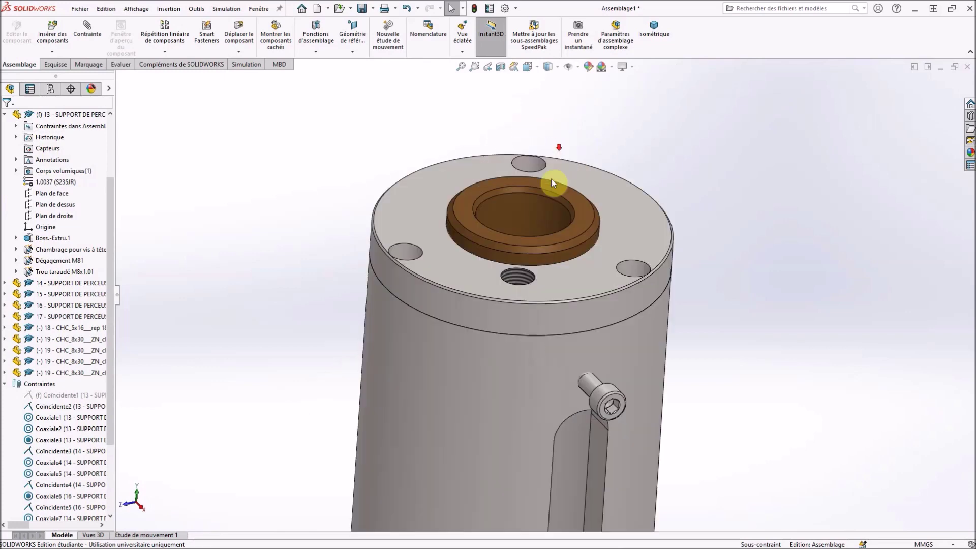
{"action": "left_click", "coordinate": [52, 31]}
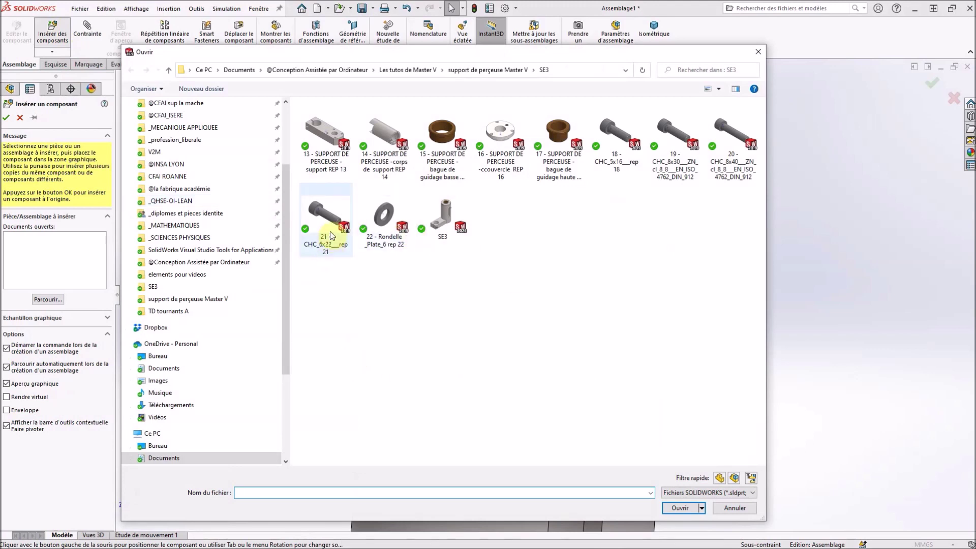
{"action": "left_click", "coordinate": [740, 155]}
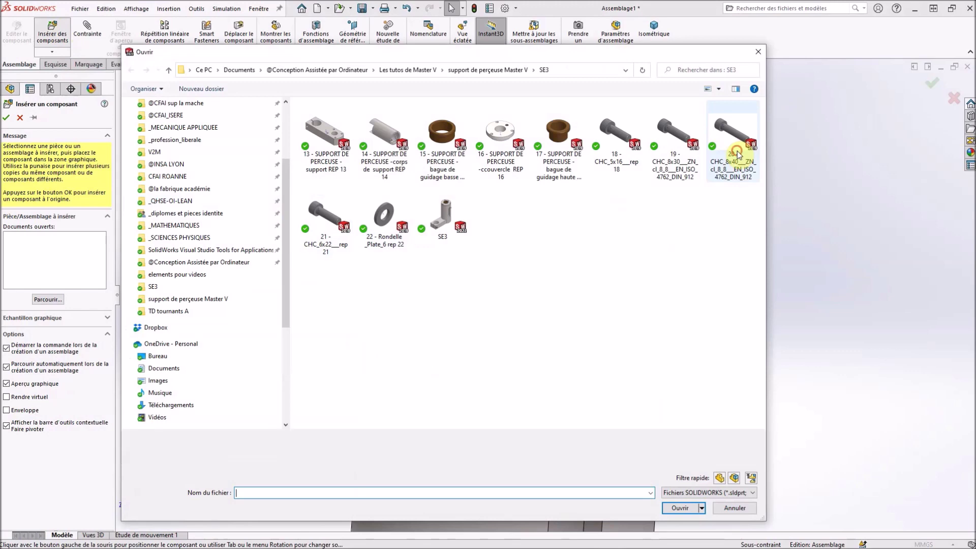
{"action": "left_click", "coordinate": [681, 509]}
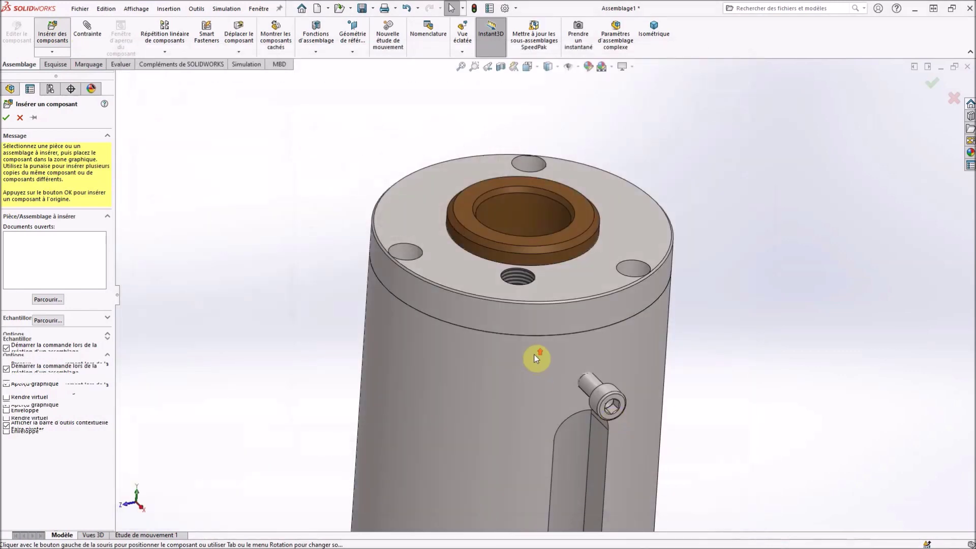
{"action": "scroll", "coordinate": [504, 392], "scroll_direction": "up", "scroll_amount": 10}
{"action": "scroll", "coordinate": [442, 453], "scroll_direction": "down", "scroll_amount": 3}
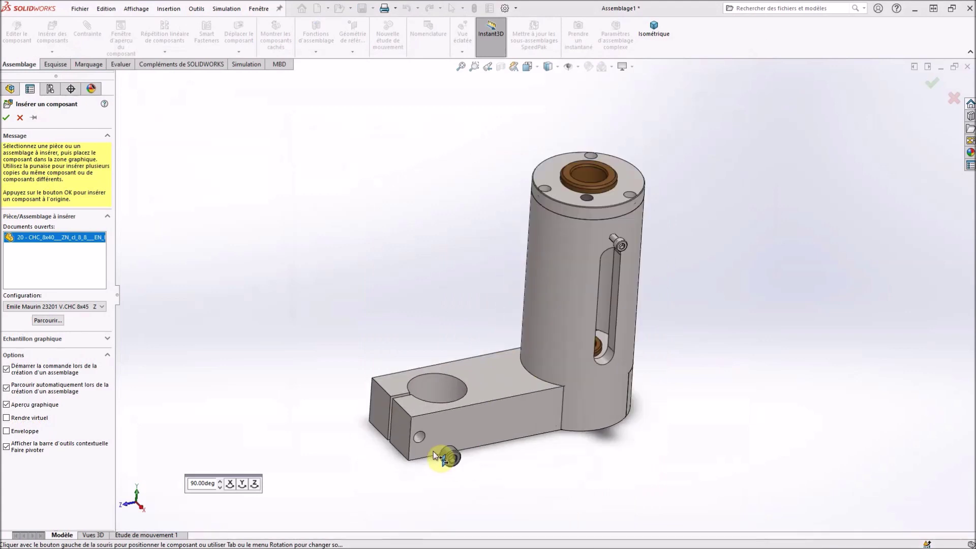
{"action": "scroll", "coordinate": [429, 450], "scroll_direction": "down", "scroll_amount": 3}
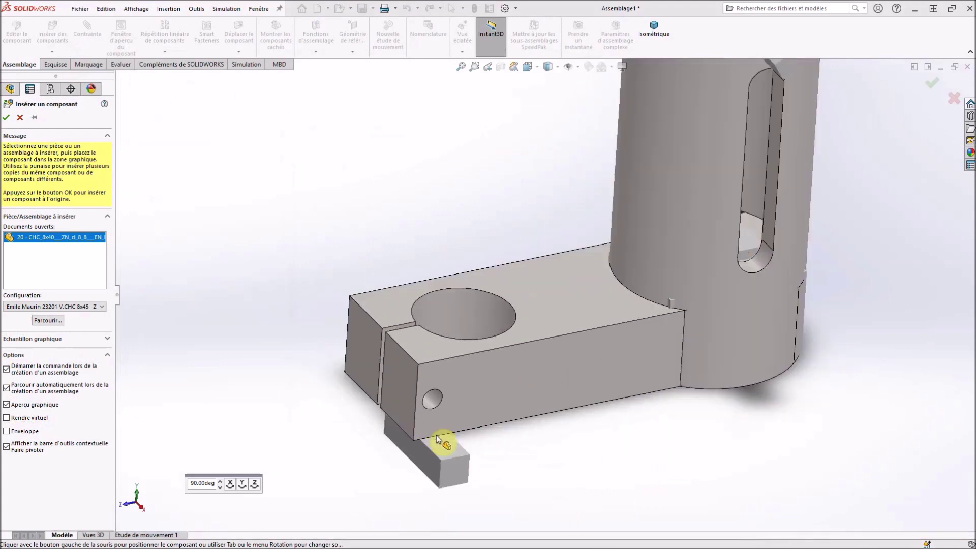
{"action": "left_click", "coordinate": [444, 404]}
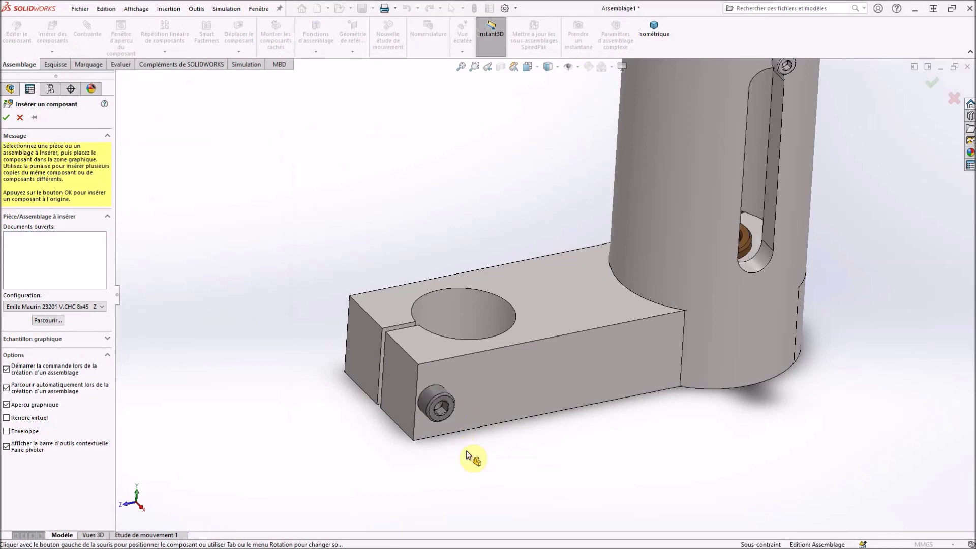
{"action": "middle_click_drag", "start_coordinate": [495, 444], "coordinate": [555, 454]}
{"action": "scroll", "coordinate": [530, 445], "scroll_direction": "down", "scroll_amount": 3}
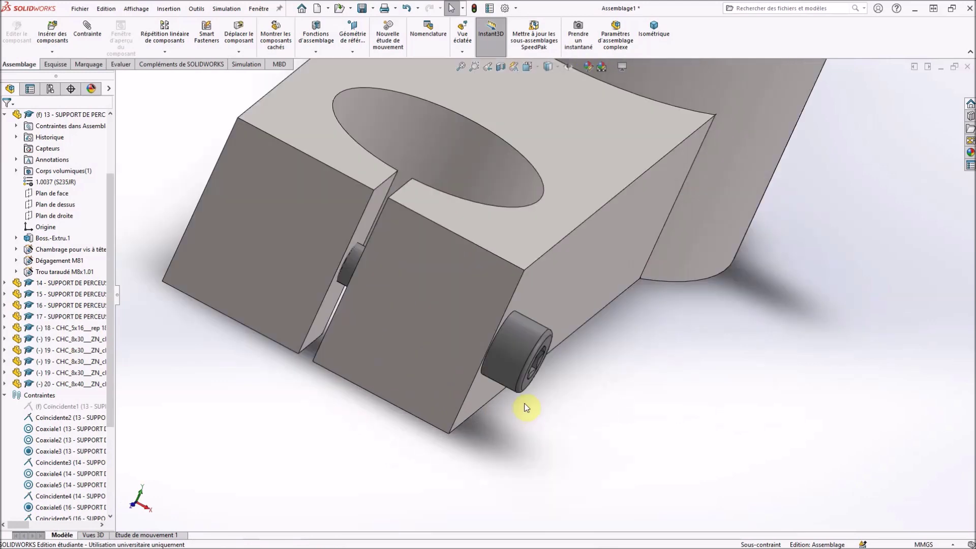
- Insert the screw "21 - CHC_6x22___rep 21" in free space beside cover REP 16
{"action": "scroll", "coordinate": [534, 407], "scroll_direction": "up", "scroll_amount": 6}
{"action": "middle_click_drag", "start_coordinate": [567, 382], "coordinate": [457, 352]}
{"action": "scroll", "coordinate": [616, 234], "scroll_direction": "up", "scroll_amount": 5}
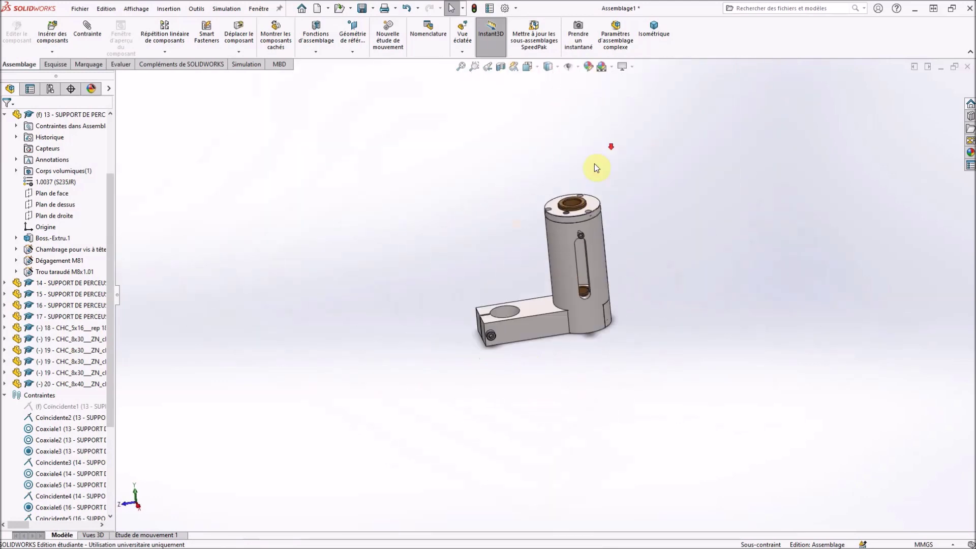
{"action": "scroll", "coordinate": [595, 164], "scroll_direction": "down", "scroll_amount": 3}
{"action": "scroll", "coordinate": [529, 214], "scroll_direction": "down", "scroll_amount": 5}
{"action": "middle_click_drag", "start_coordinate": [508, 266], "coordinate": [547, 336]}
{"action": "left_click", "coordinate": [56, 33]}
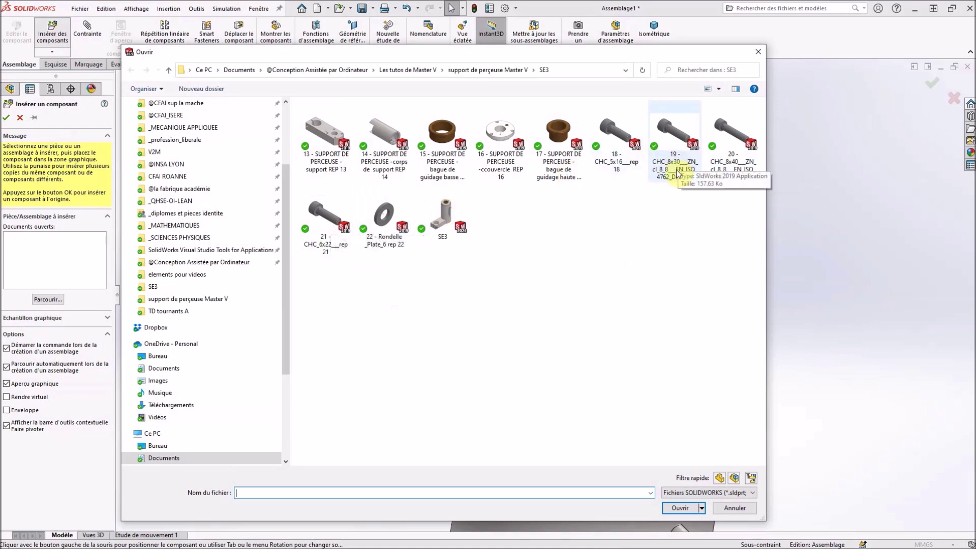
{"action": "left_click", "coordinate": [321, 227]}
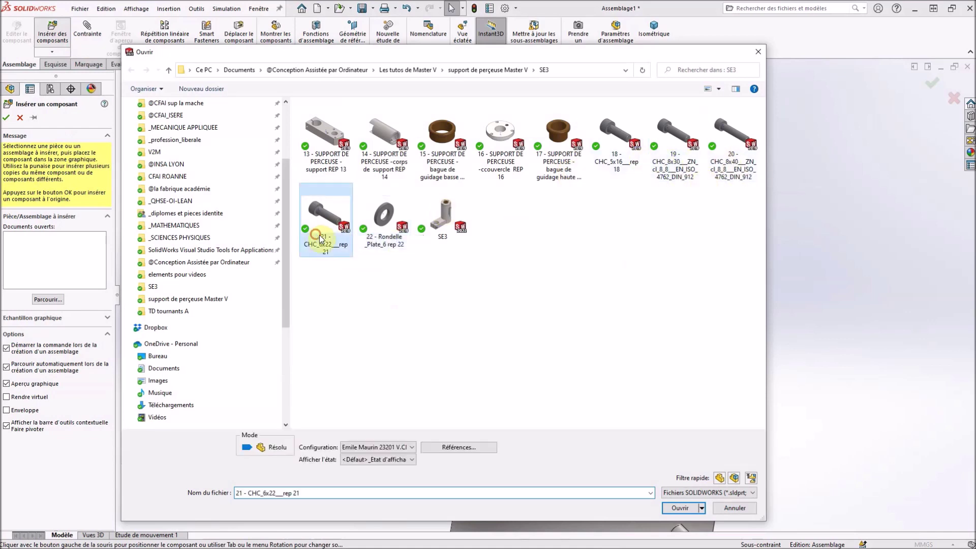
{"action": "left_click", "coordinate": [680, 508]}
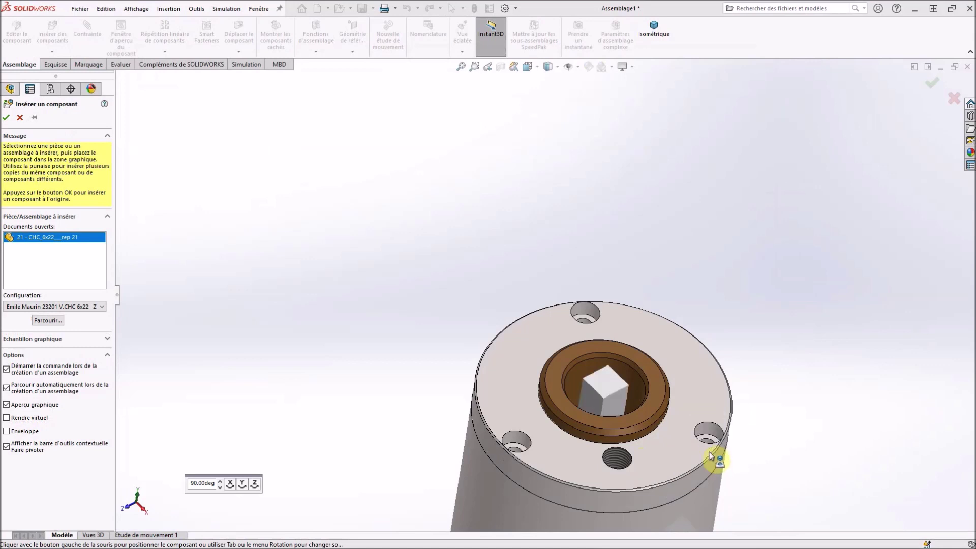
{"action": "left_click", "coordinate": [785, 397]}
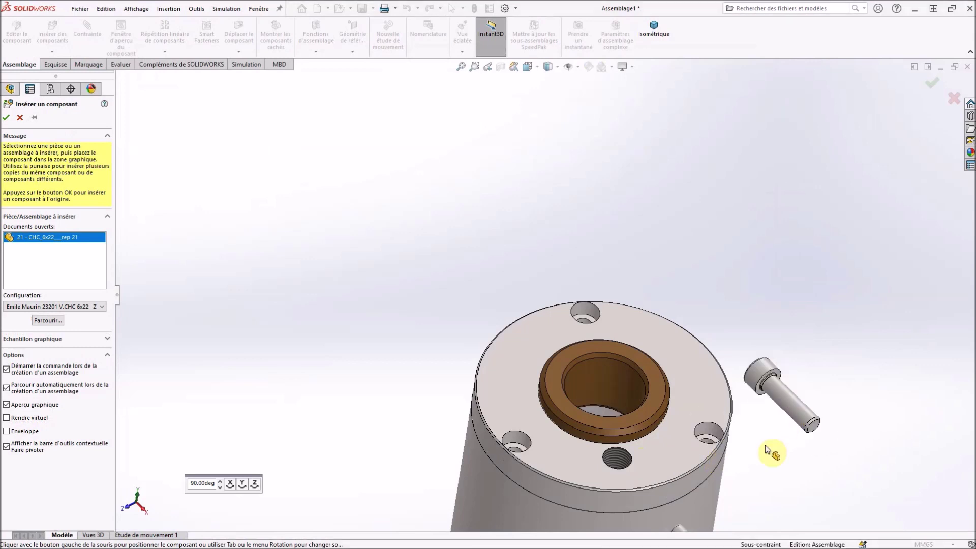
- Mate the CHC_6x22 screw shank concentric with the counterbored cover hole nearest the body's slot, flipping its alignment so the head faces outward
{"action": "scroll", "coordinate": [767, 399], "scroll_direction": "down", "scroll_amount": 3}
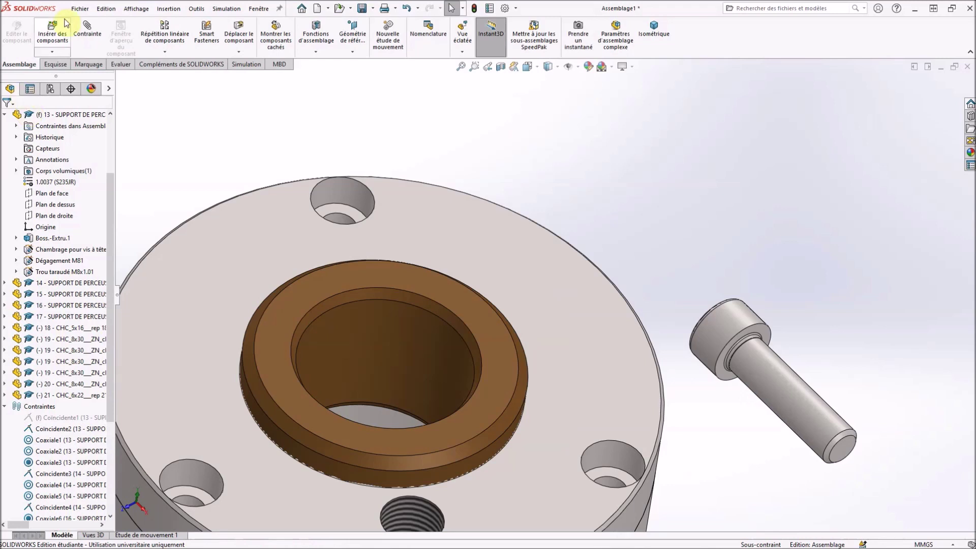
{"action": "left_click", "coordinate": [799, 402]}
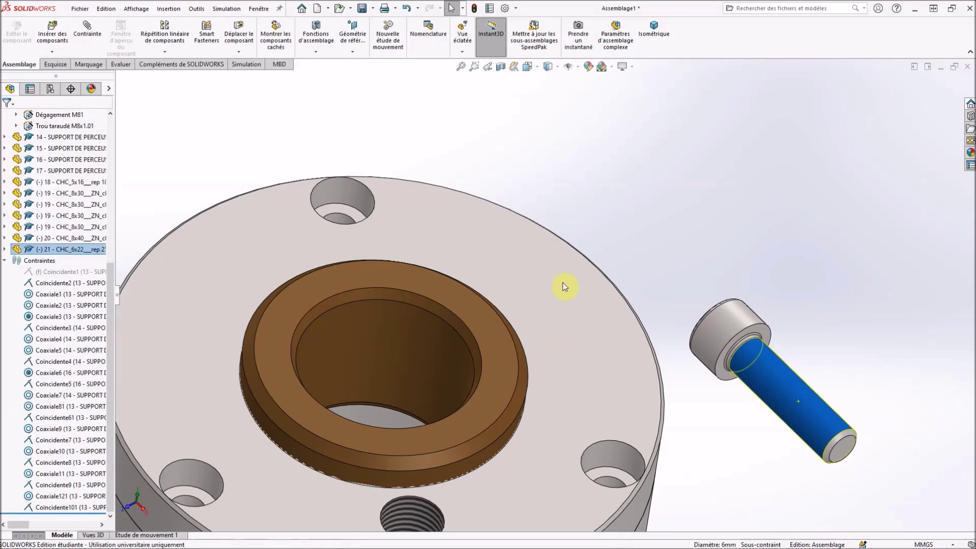
{"action": "left_click", "coordinate": [76, 30]}
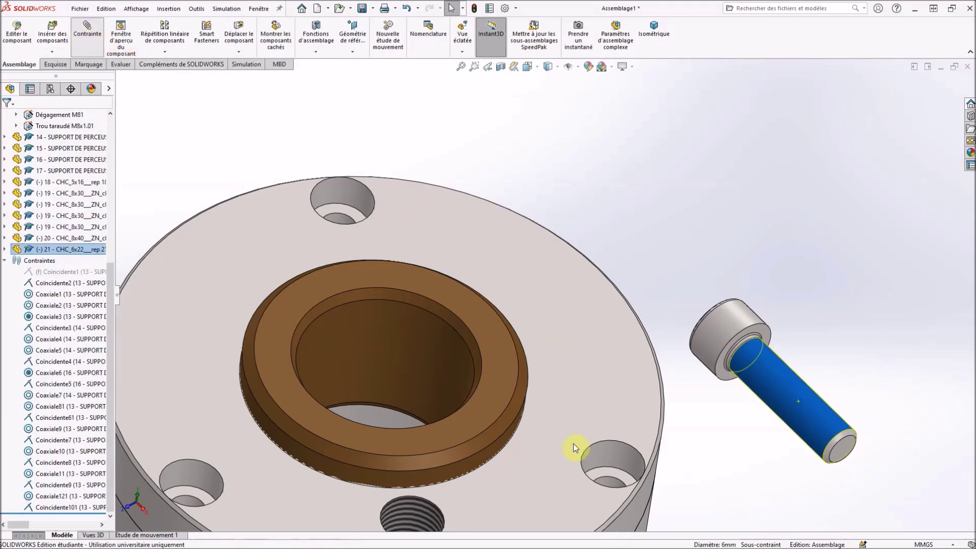
{"action": "left_click", "coordinate": [612, 482]}
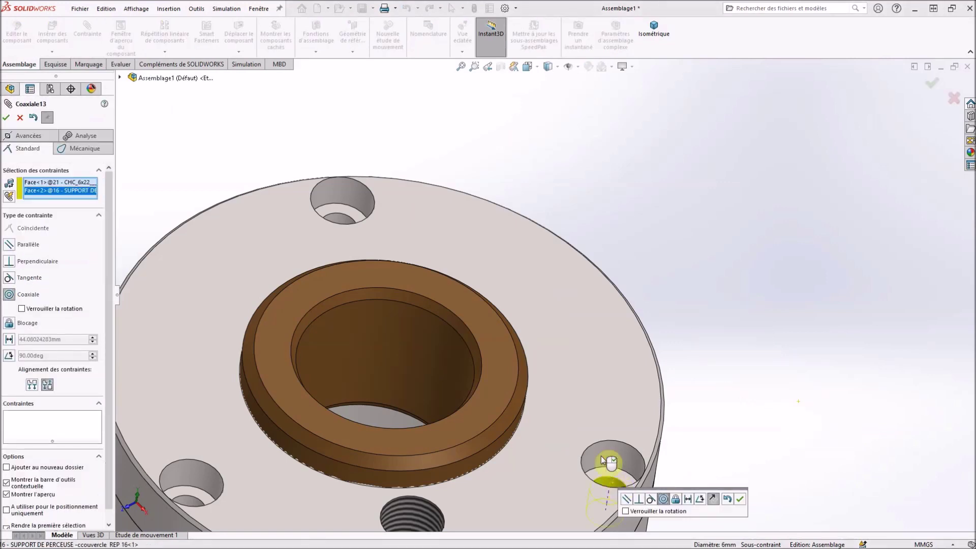
{"action": "scroll", "coordinate": [605, 447], "scroll_direction": "up", "scroll_amount": 5}
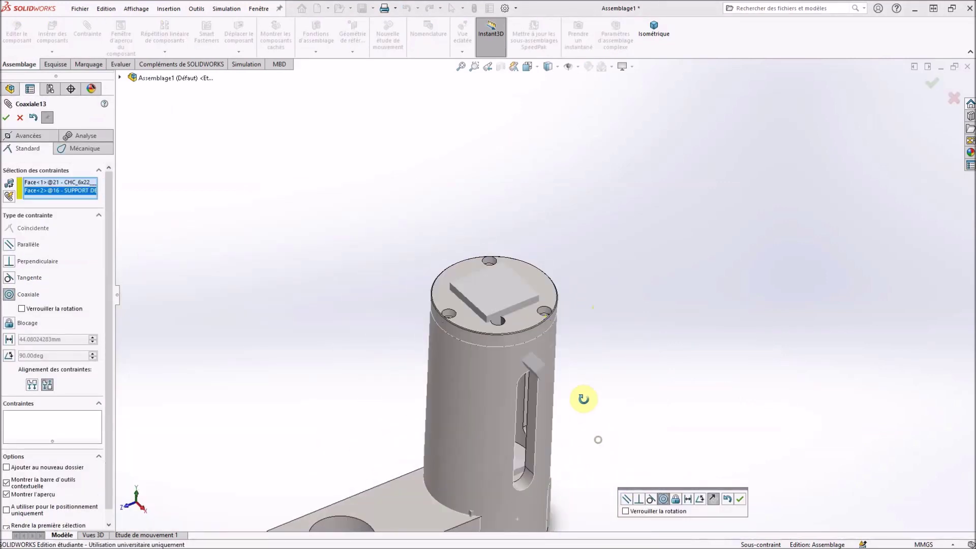
{"action": "scroll", "coordinate": [574, 404], "scroll_direction": "down", "scroll_amount": 5}
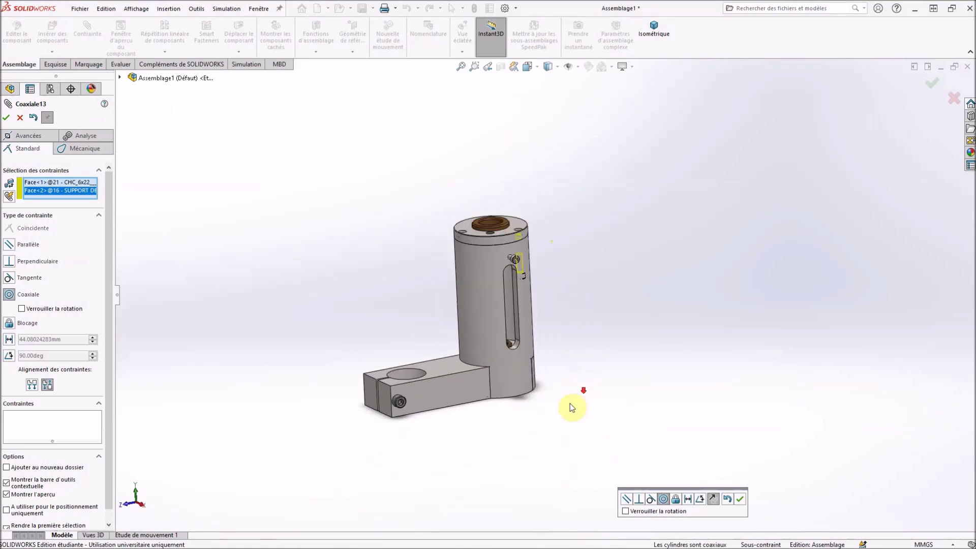
{"action": "middle_click_drag", "start_coordinate": [547, 403], "coordinate": [592, 521]}
{"action": "scroll", "coordinate": [531, 279], "scroll_direction": "up", "scroll_amount": 3}
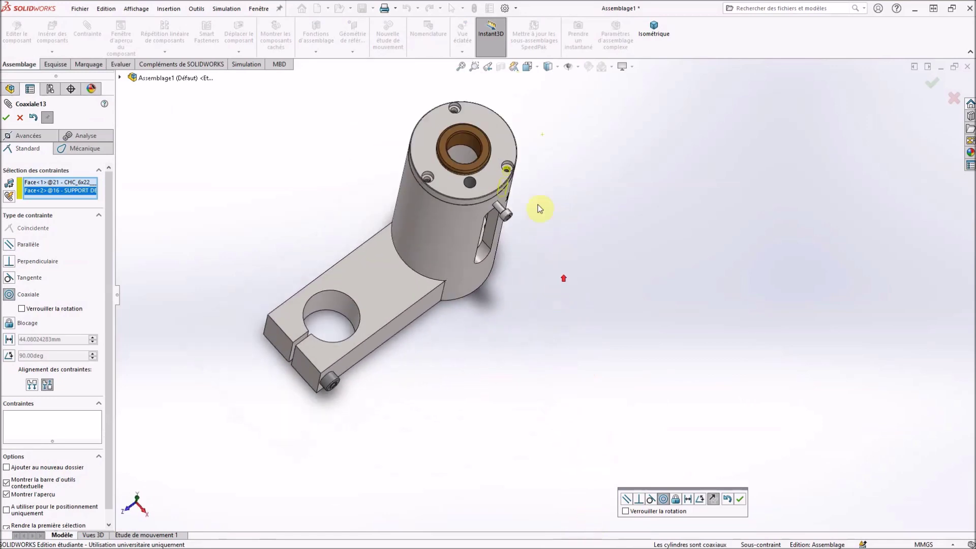
{"action": "scroll", "coordinate": [544, 249], "scroll_direction": "down", "scroll_amount": 7}
{"action": "scroll", "coordinate": [505, 258], "scroll_direction": "down", "scroll_amount": 6}
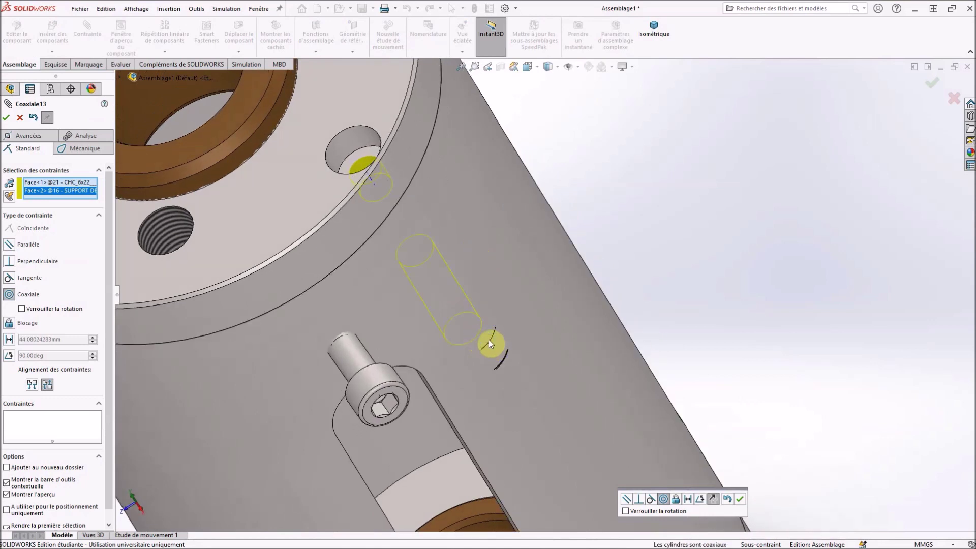
{"action": "left_click", "coordinate": [32, 385]}
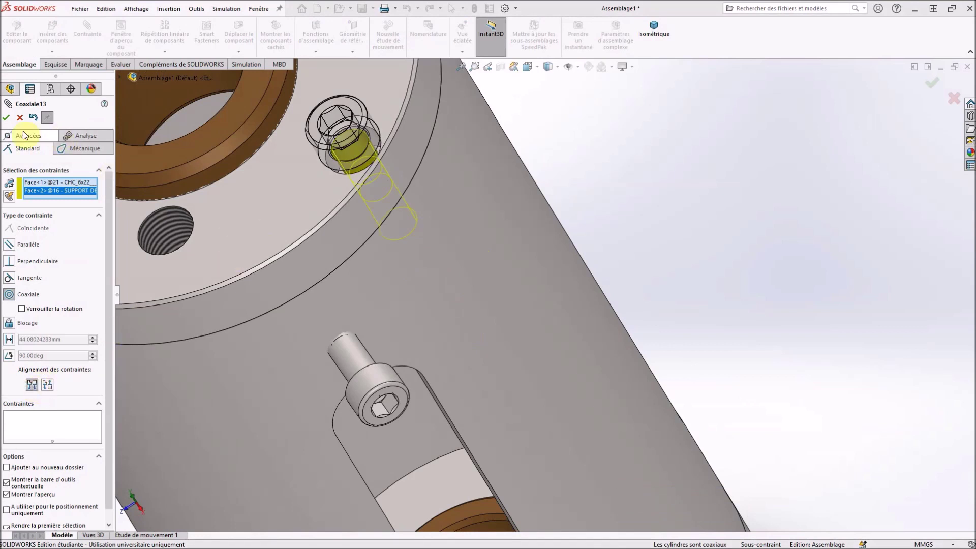
{"action": "left_click", "coordinate": [6, 118]}
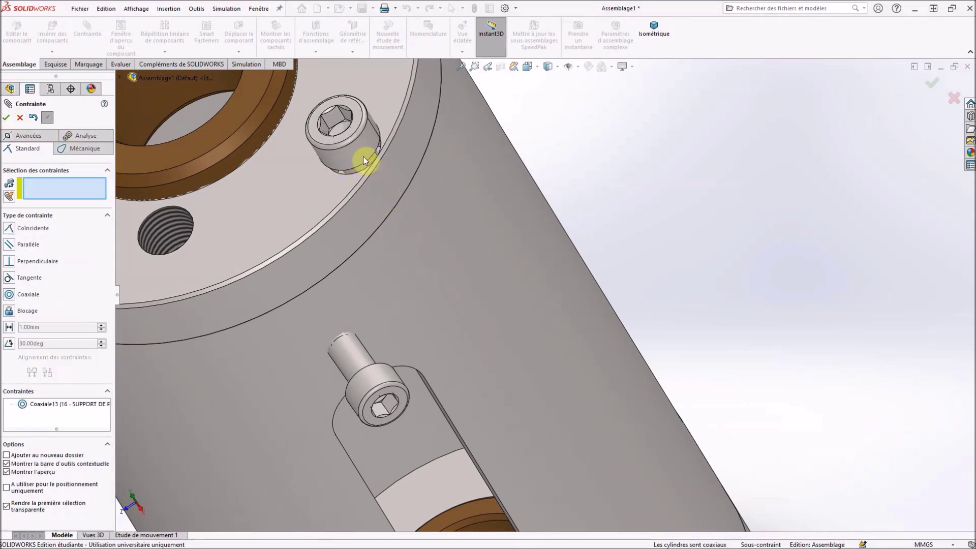
- Pull the CHC_6x22 screw partly out of its hole and mate the underside of its head coincident with the cover's counterbore seat
{"action": "mouse_move", "coordinate": [343, 135]}
{"action": "left_mouse_down"}
{"action": "mouse_move", "coordinate": [321, 108]}
{"action": "mouse_move", "coordinate": [333, 123]}
{"action": "left_mouse_up"}
{"action": "scroll", "coordinate": [361, 144], "scroll_direction": "up", "scroll_amount": 2}
{"action": "scroll", "coordinate": [437, 214], "scroll_direction": "down", "scroll_amount": 6}
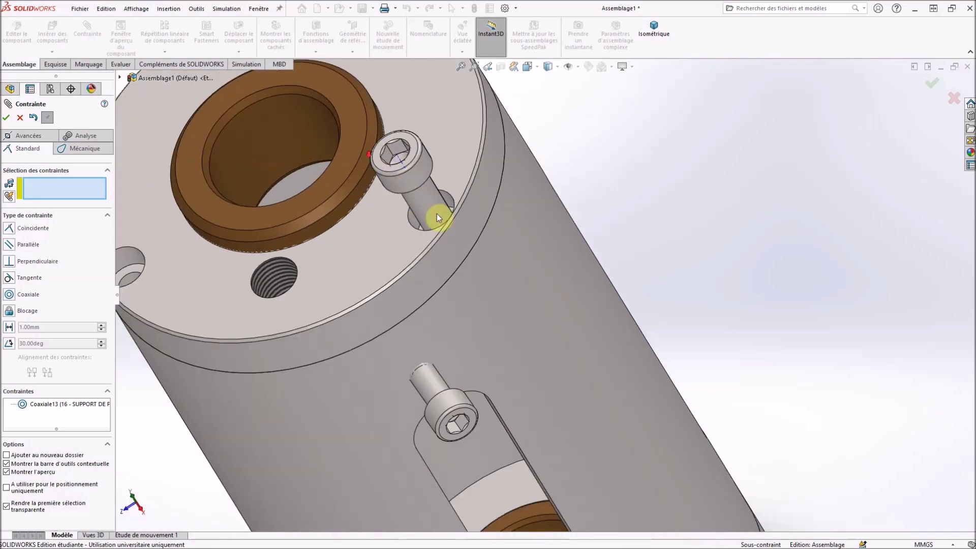
{"action": "scroll", "coordinate": [482, 224], "scroll_direction": "down", "scroll_amount": 3}
{"action": "mouse_move", "coordinate": [544, 296]}
{"action": "middle_mouse_down"}
{"action": "mouse_move", "coordinate": [556, 316]}
{"action": "mouse_move", "coordinate": [561, 300]}
{"action": "middle_mouse_up"}
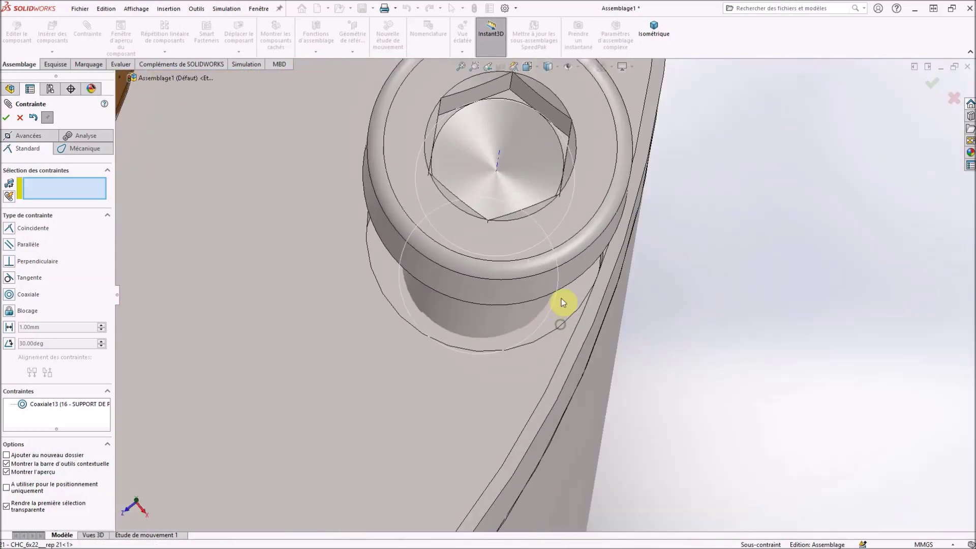
{"action": "left_click", "coordinate": [570, 305]}
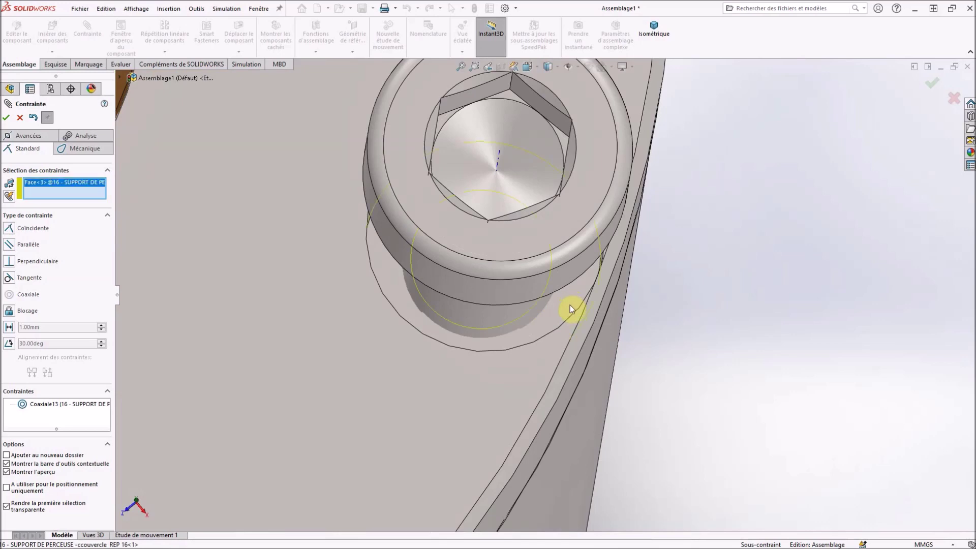
{"action": "middle_click_drag", "start_coordinate": [568, 303], "coordinate": [372, 172]}
{"action": "left_click", "coordinate": [331, 130]}
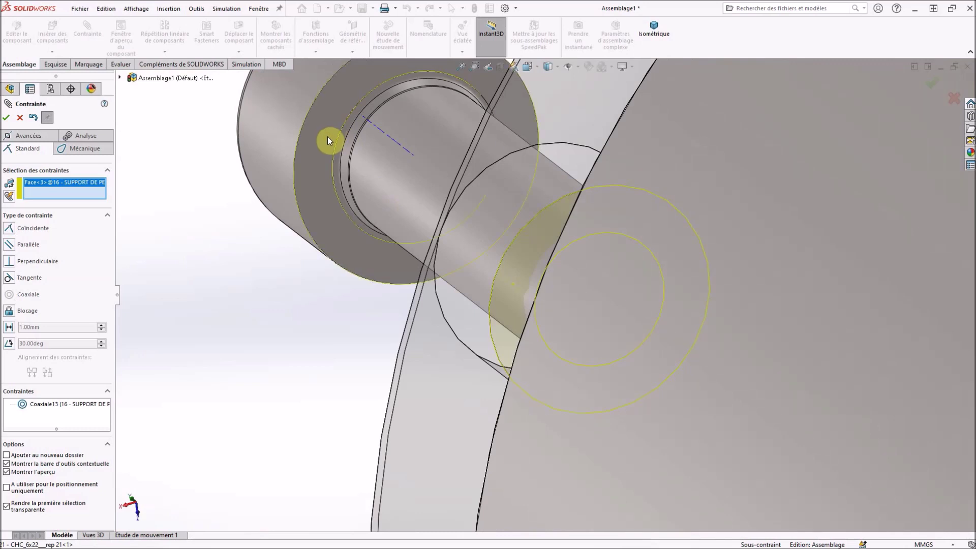
{"action": "left_click", "coordinate": [328, 136]}
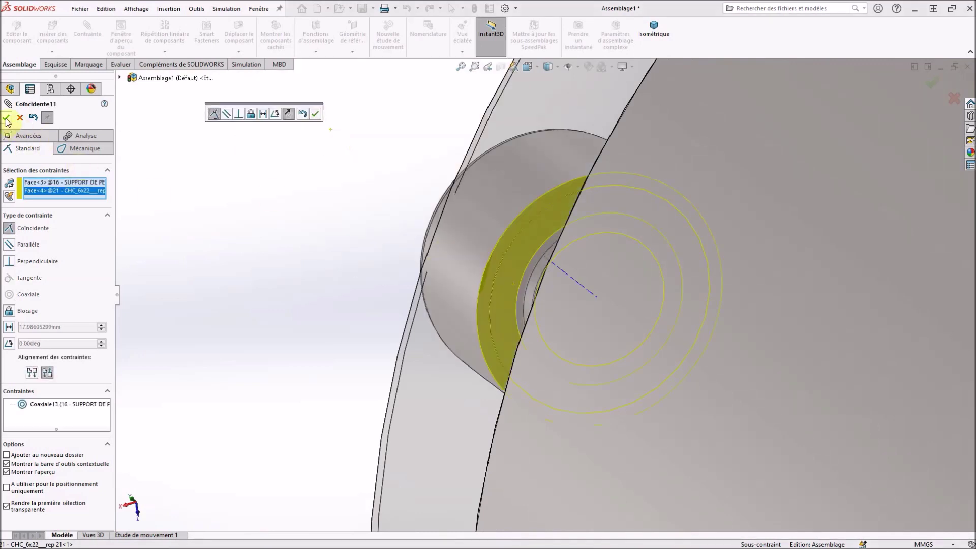
{"action": "left_click", "coordinate": [6, 118]}
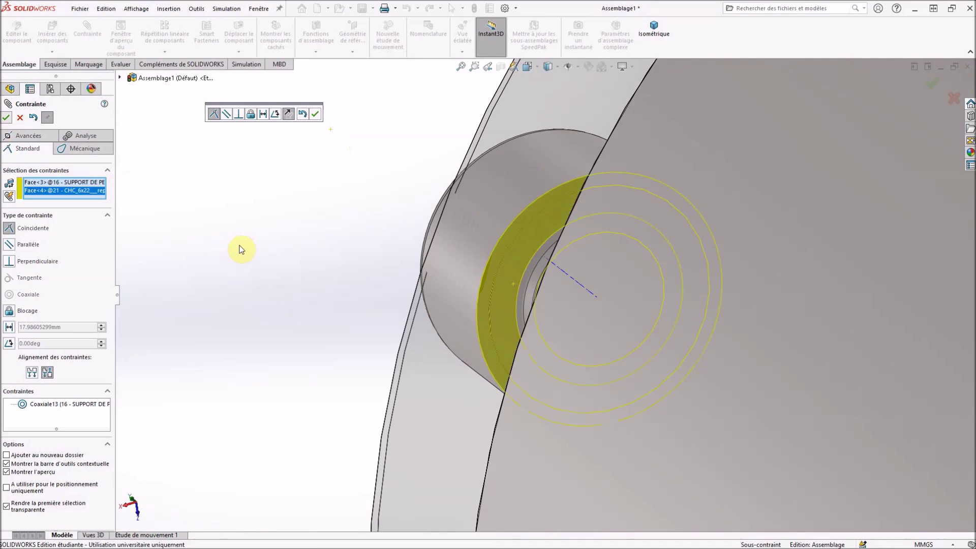
{"action": "scroll", "coordinate": [241, 249], "scroll_direction": "up", "scroll_amount": 2}
{"action": "middle_click_drag", "start_coordinate": [239, 249], "coordinate": [349, 296]}
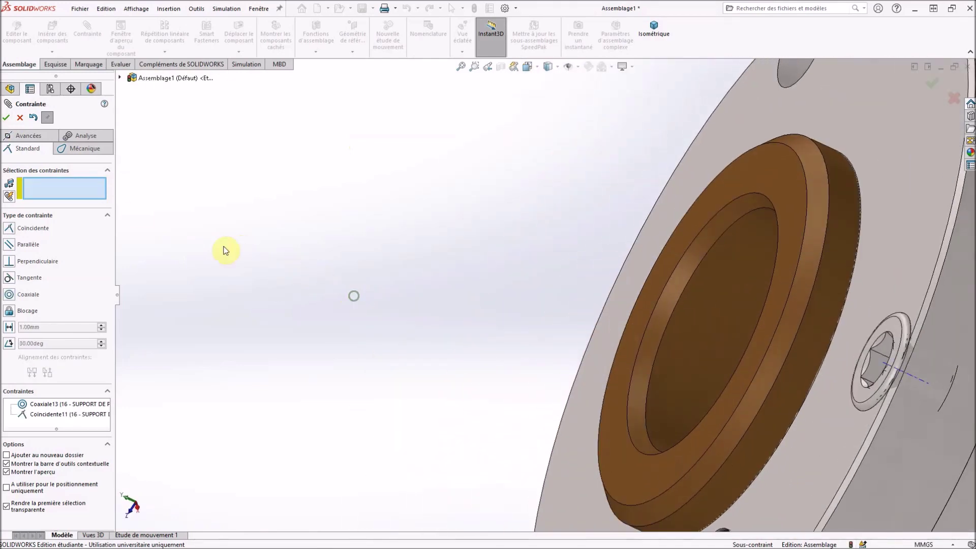
{"action": "left_click", "coordinate": [7, 118]}
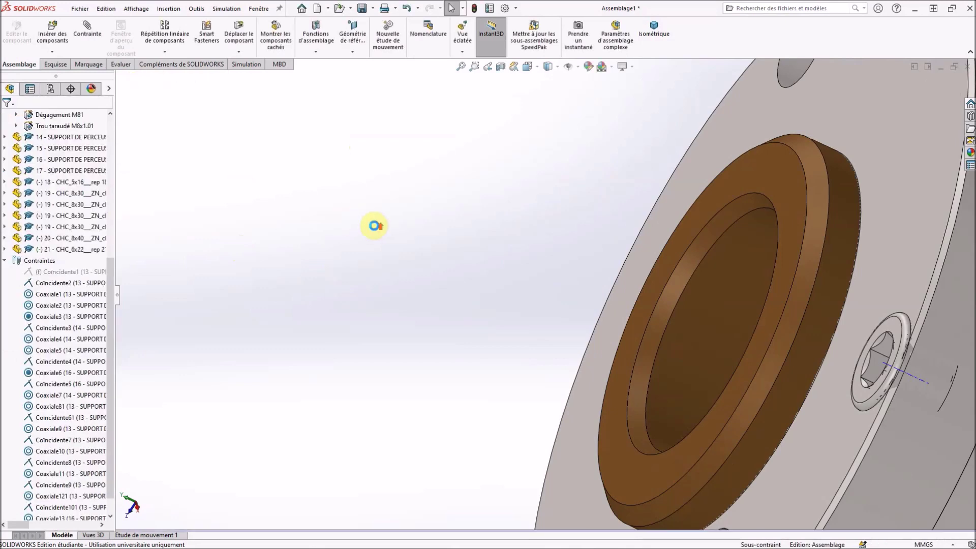
- Copy the CHC_6x22 screw with its mates into the other counterbored cover hole beside the threaded hole, using its bore and counterbore seat
{"action": "scroll", "coordinate": [387, 260], "scroll_direction": "up", "scroll_amount": 3}
{"action": "middle_click_drag", "start_coordinate": [395, 296], "coordinate": [453, 275]}
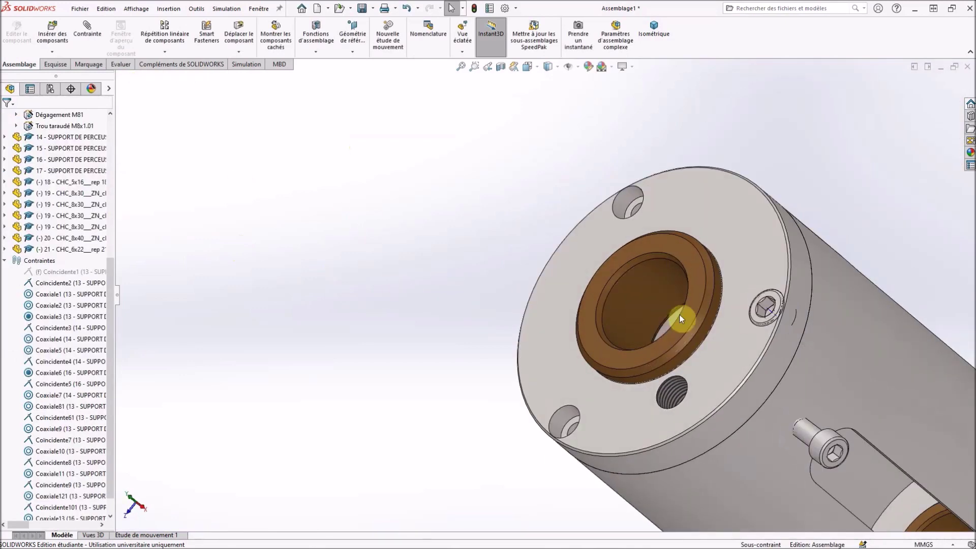
{"action": "right_click", "coordinate": [767, 312]}
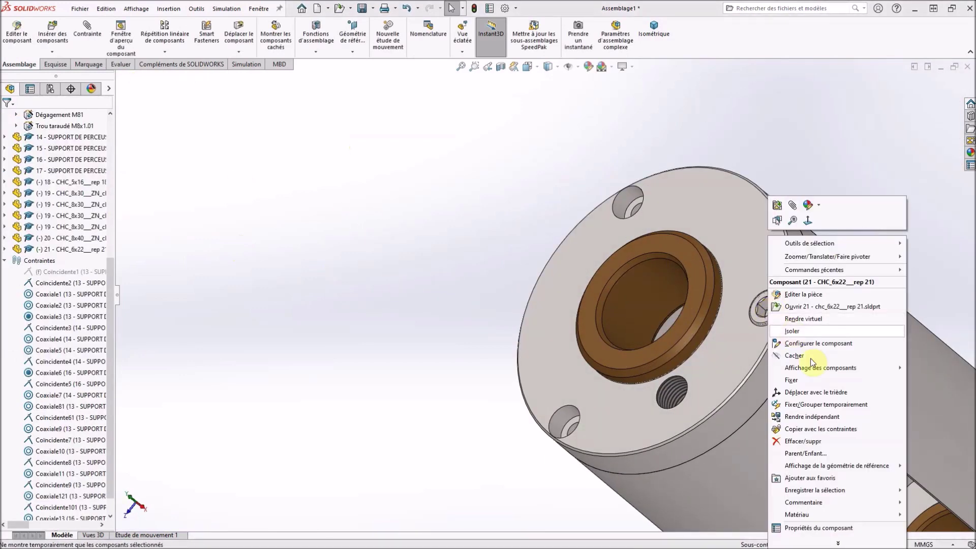
{"action": "left_click", "coordinate": [826, 430]}
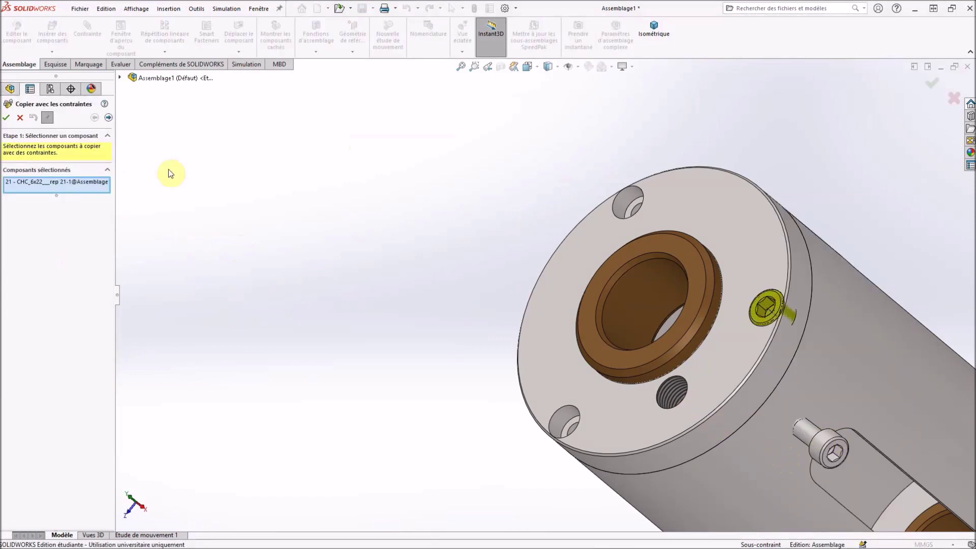
{"action": "left_click", "coordinate": [108, 117]}
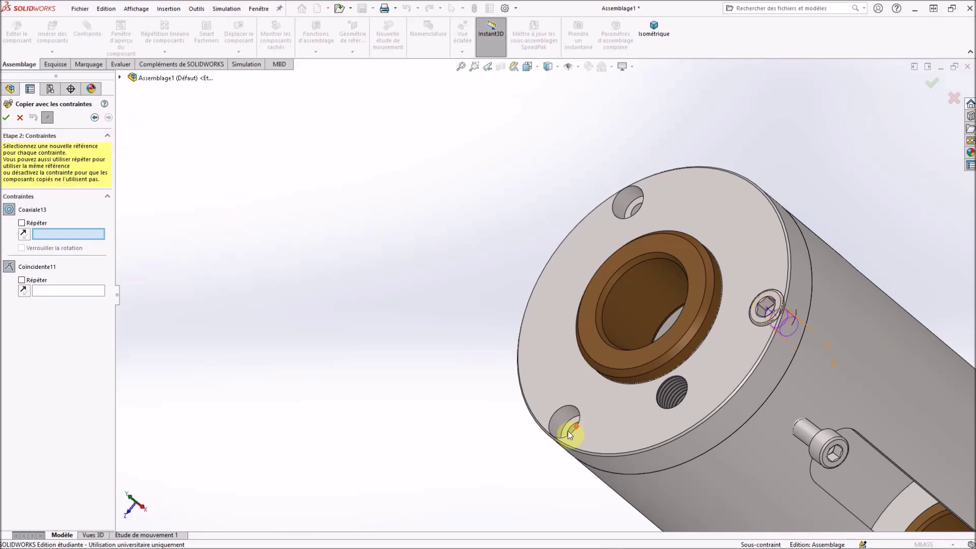
{"action": "scroll", "coordinate": [569, 432], "scroll_direction": "down", "scroll_amount": 3}
{"action": "middle_click_drag", "start_coordinate": [464, 449], "coordinate": [478, 458]}
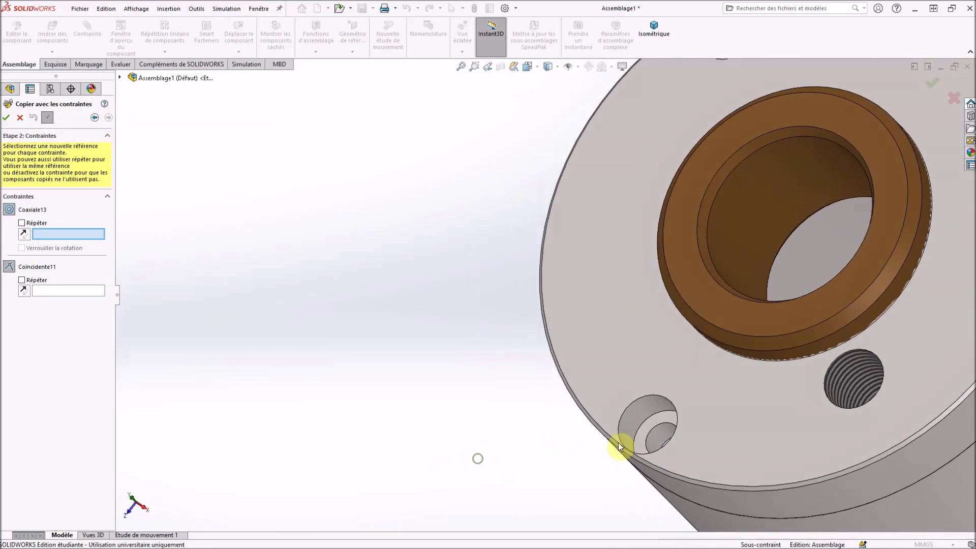
{"action": "left_click", "coordinate": [658, 436]}
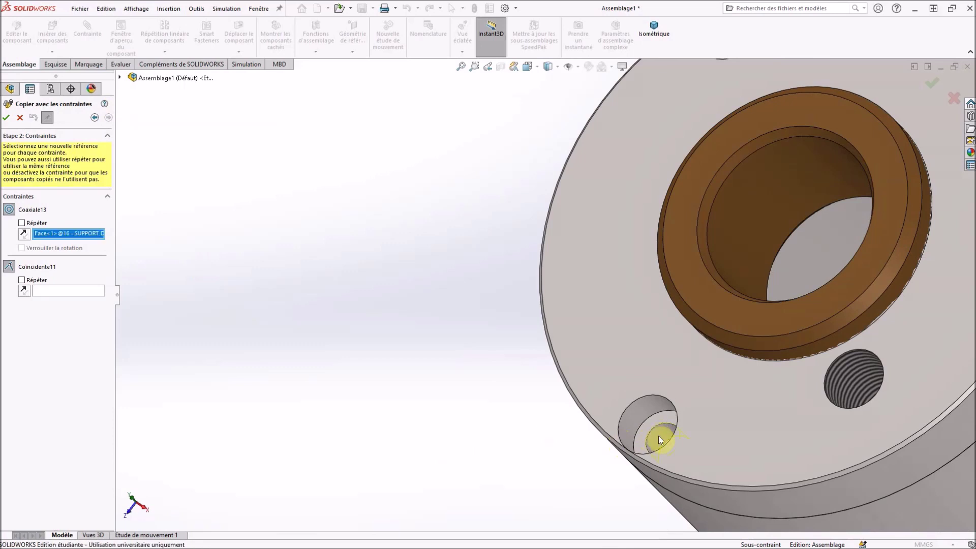
{"action": "left_click", "coordinate": [671, 417]}
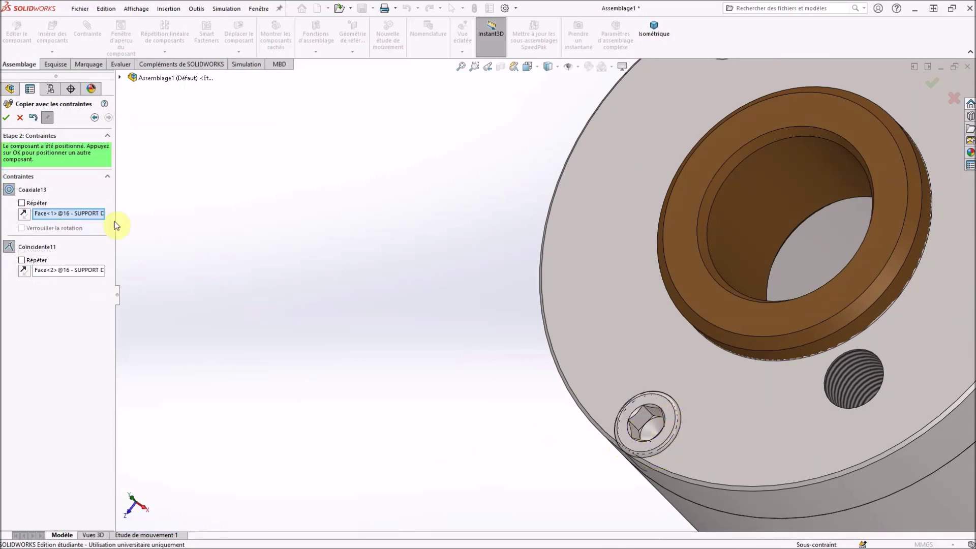
{"action": "left_click", "coordinate": [7, 116]}
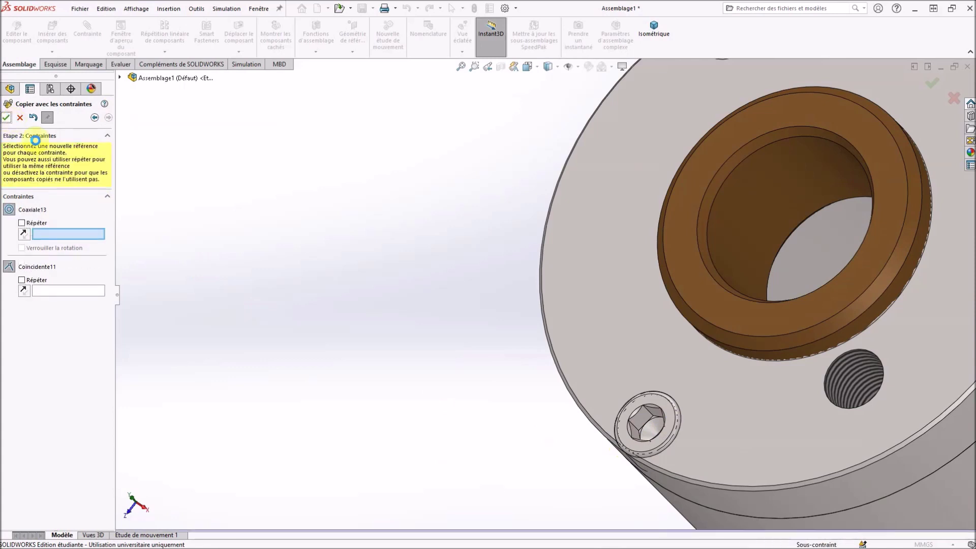
- Place another CHC_6x22 screw copy in the counterbored cover hole farthest from the threaded hole, mated to its bore and seat, and finish copying
{"action": "scroll", "coordinate": [442, 279], "scroll_direction": "up", "scroll_amount": 3}
{"action": "scroll", "coordinate": [584, 212], "scroll_direction": "down", "scroll_amount": 4}
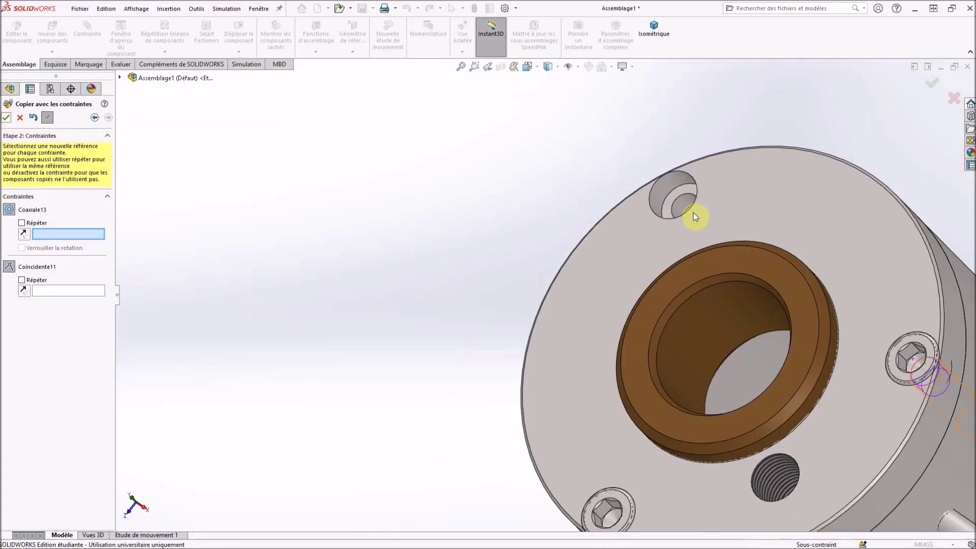
{"action": "left_click", "coordinate": [690, 205]}
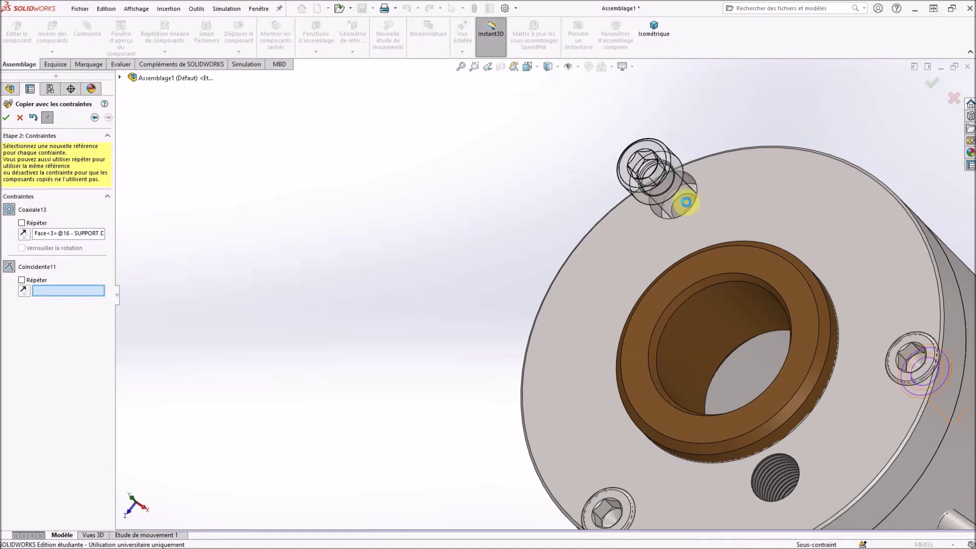
{"action": "left_click", "coordinate": [690, 191]}
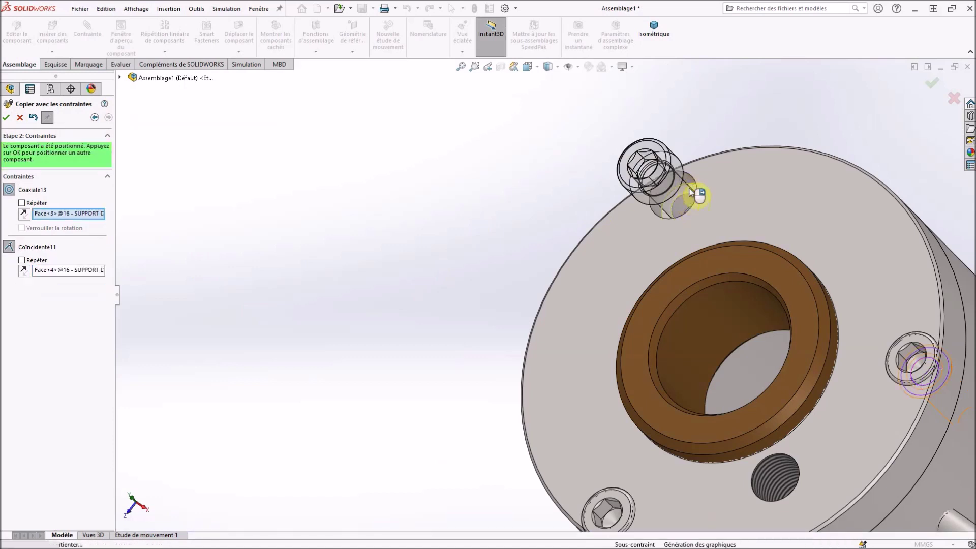
{"action": "left_click", "coordinate": [9, 118]}
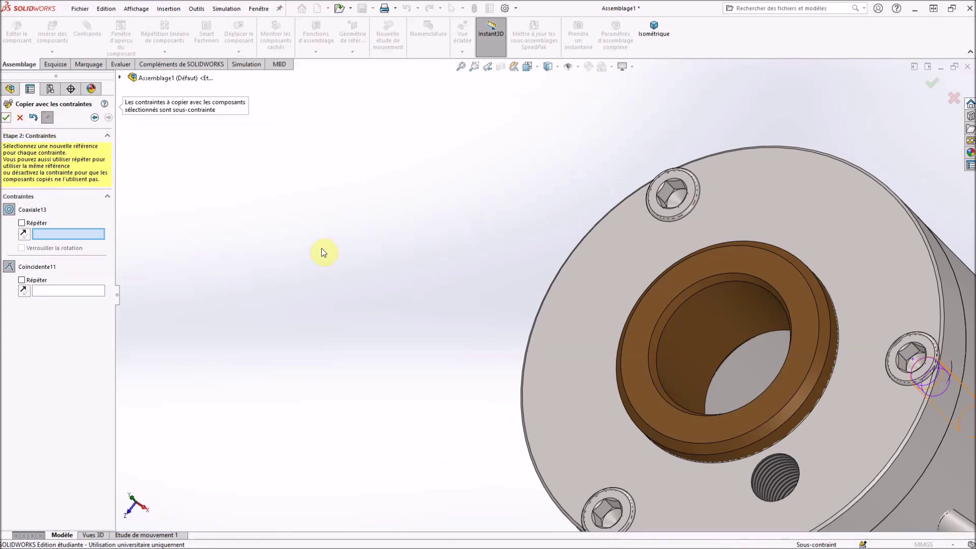
{"action": "left_click", "coordinate": [6, 118]}
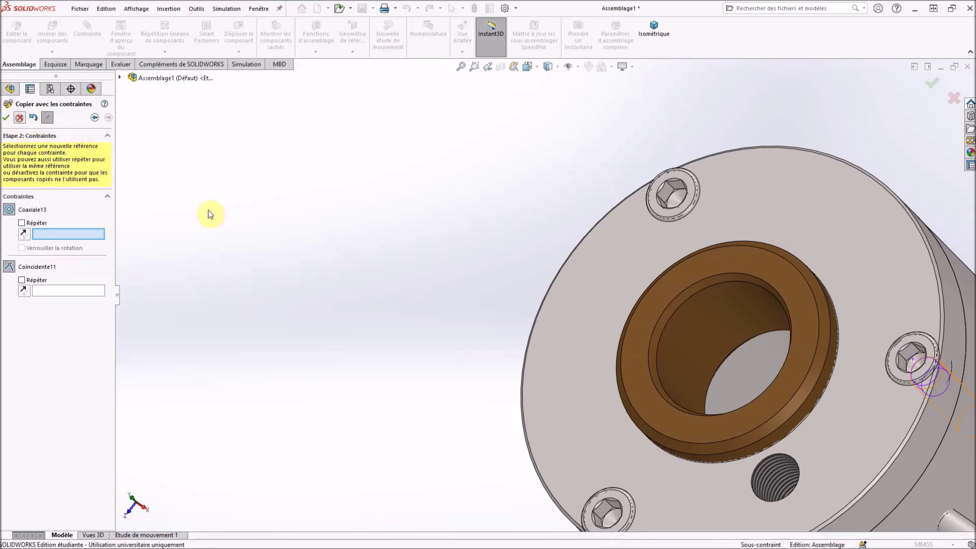
{"action": "scroll", "coordinate": [401, 287], "scroll_direction": "up", "scroll_amount": 3}
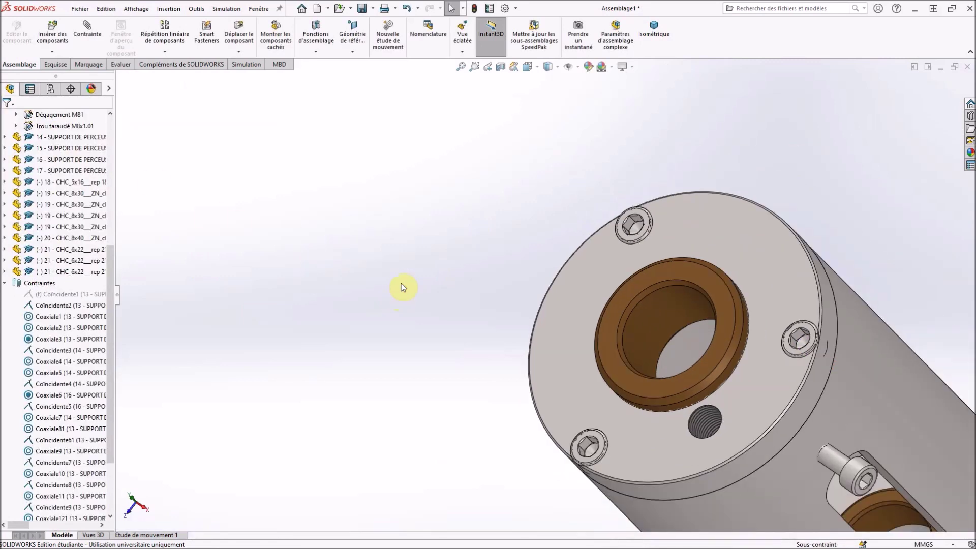
- Show the assembly in isometric view and save it in the SE3 folder as "SE3 master V"
{"action": "key", "text": "ctrl+7"}
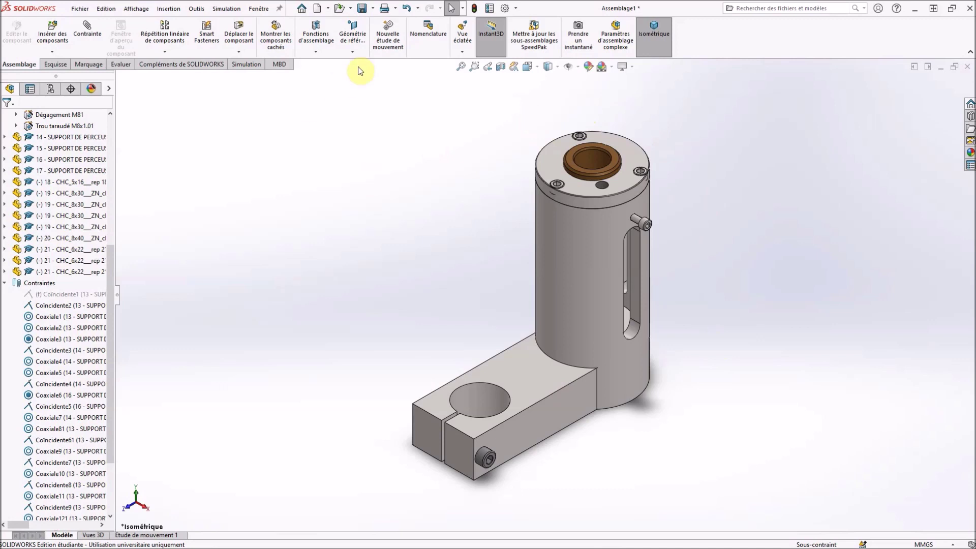
{"action": "left_click", "coordinate": [362, 8]}
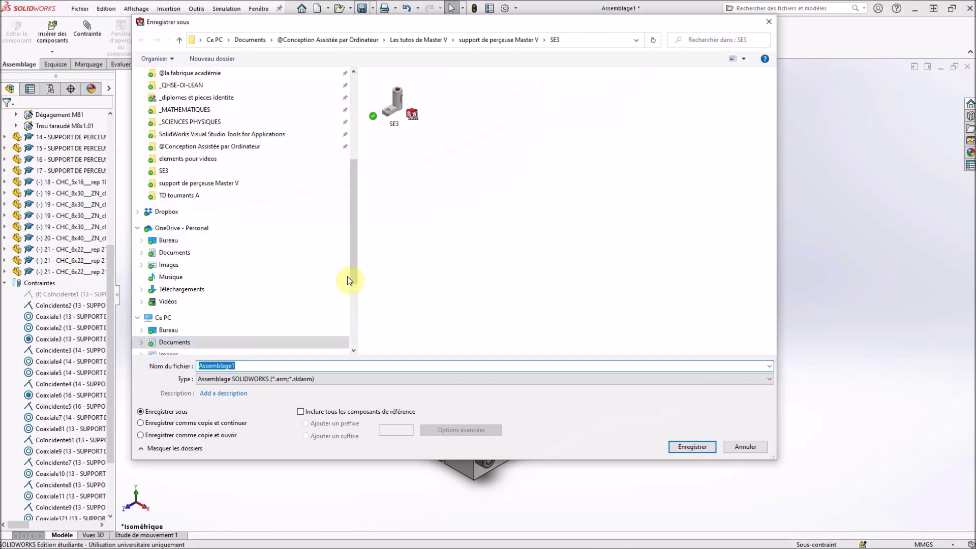
{"action": "left_click", "coordinate": [395, 115]}
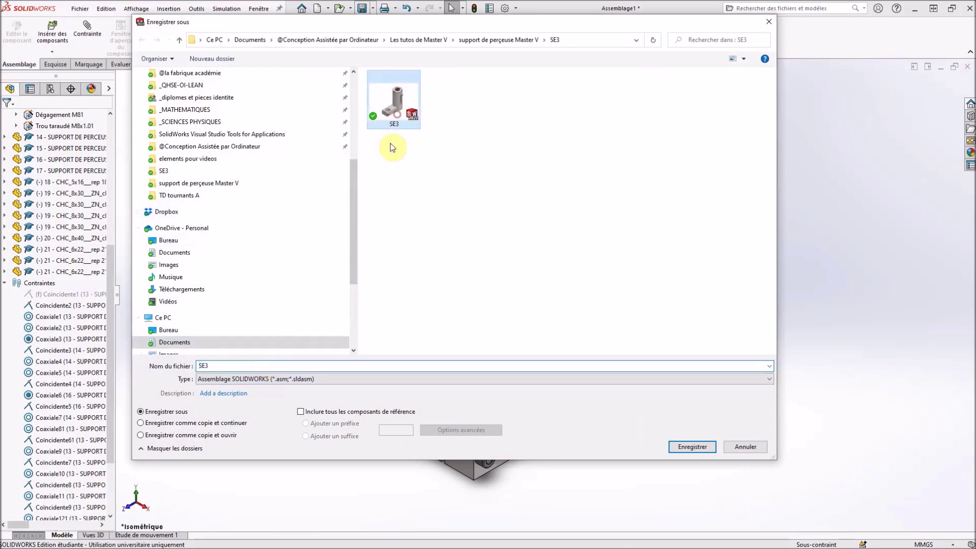
{"action": "left_click", "coordinate": [231, 367]}
{"action": "type", "text": "master V"}
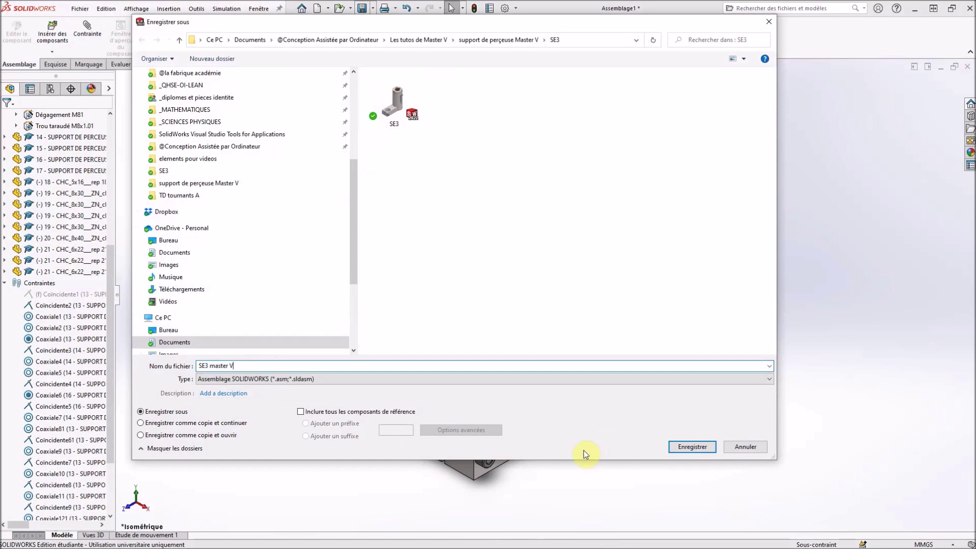
{"action": "left_click", "coordinate": [675, 450]}
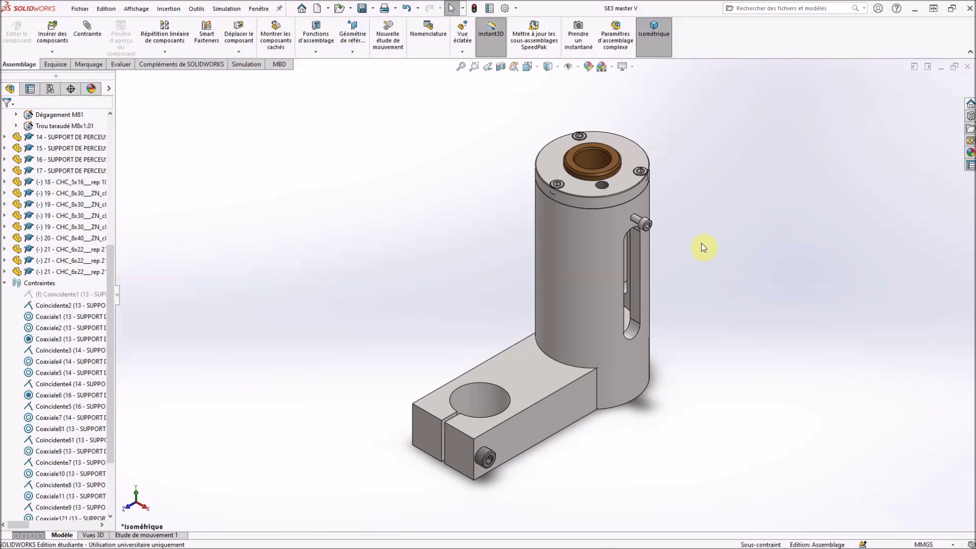
{"action": "scroll", "coordinate": [709, 243], "scroll_direction": "up", "scroll_amount": 2}
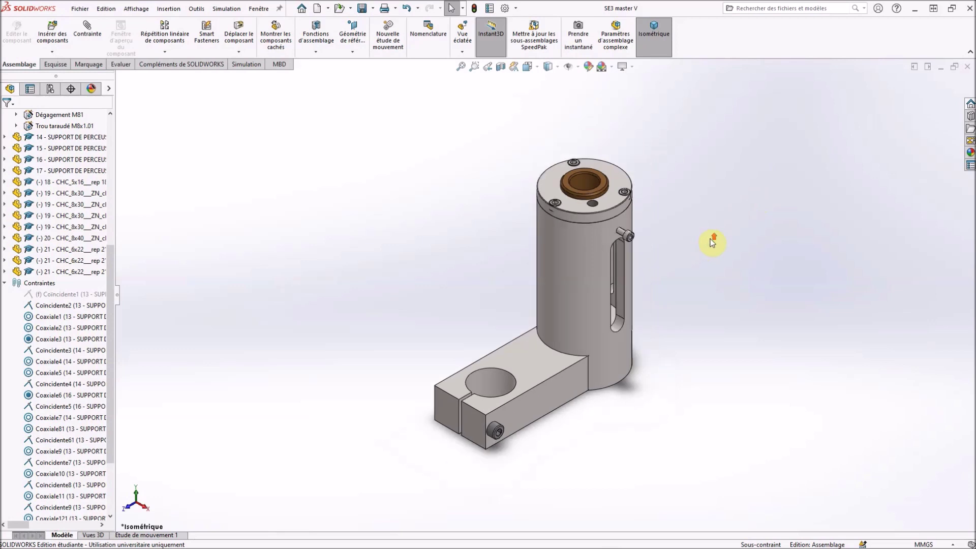